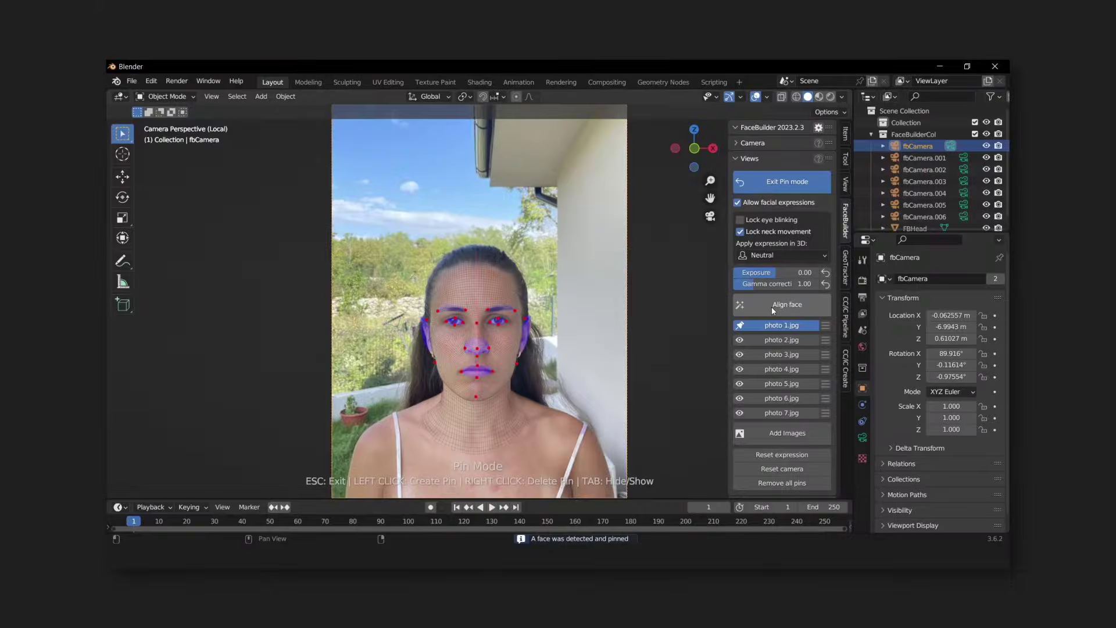
Align the FaceBuilder head to the photos, then generate a Female character in Headshot 2
{"action": "left_click", "coordinate": [779, 305]}
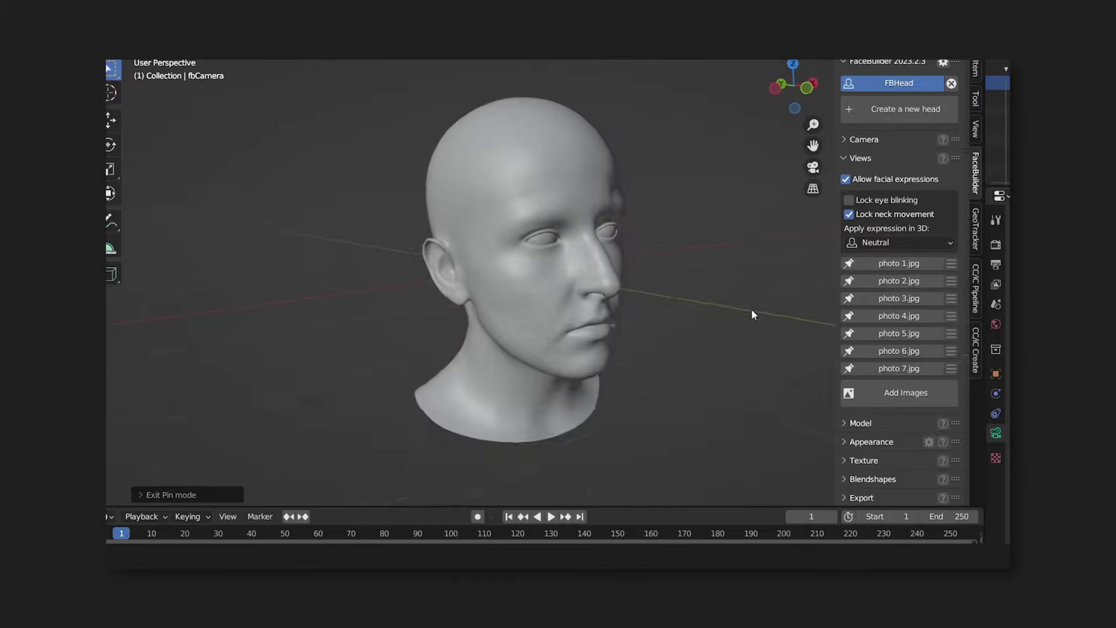
{"action": "middle_click_drag", "start_coordinate": [753, 315], "coordinate": [672, 308]}
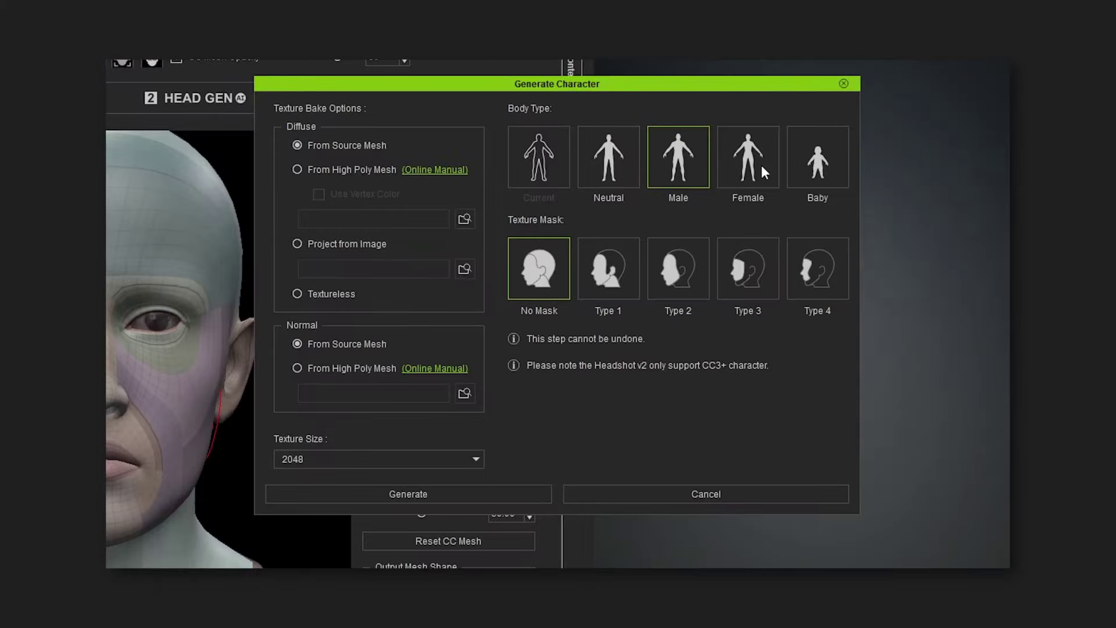
{"action": "left_click", "coordinate": [761, 165]}
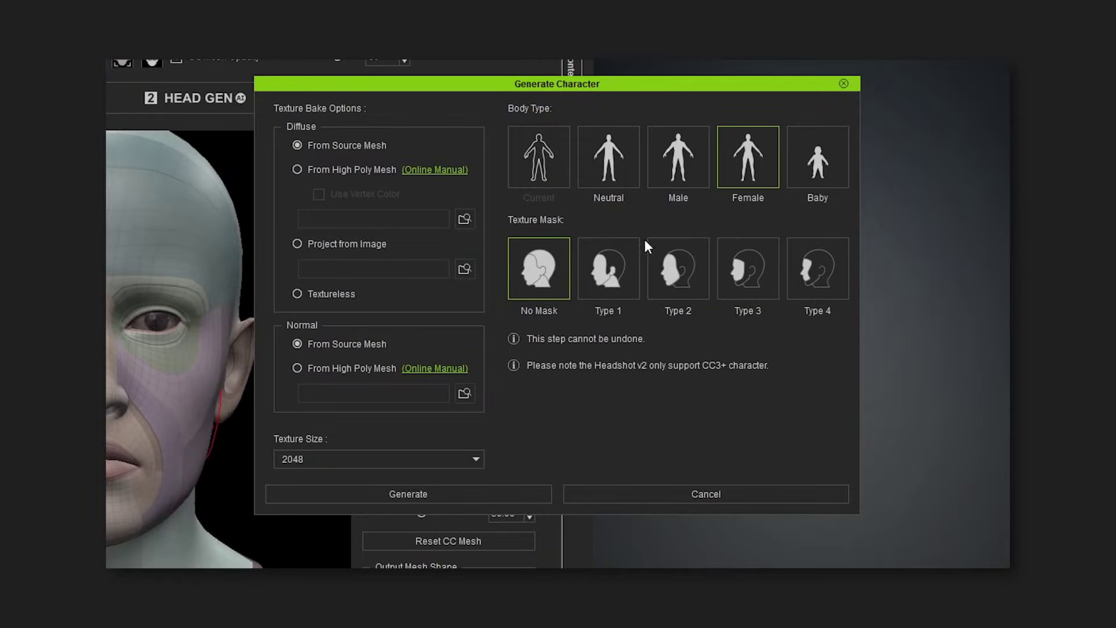
{"action": "left_click", "coordinate": [438, 490]}
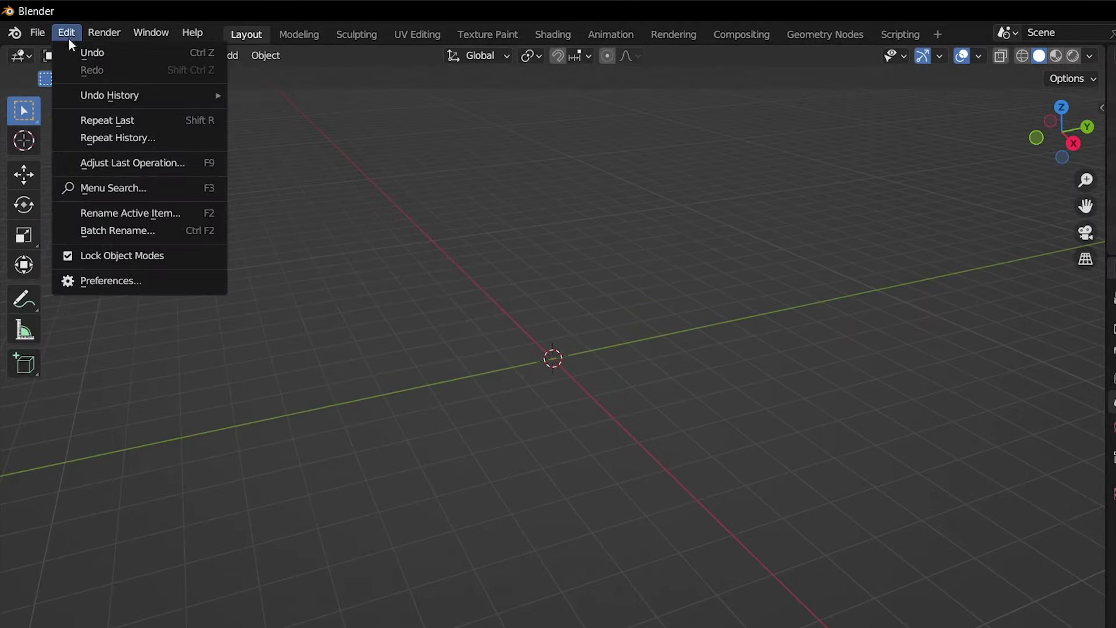
Enable the KeenTools FaceBuilder add-on and show its FaceBuilder panel
{"action": "left_click", "coordinate": [100, 281]}
{"action": "left_click", "coordinate": [503, 93]}
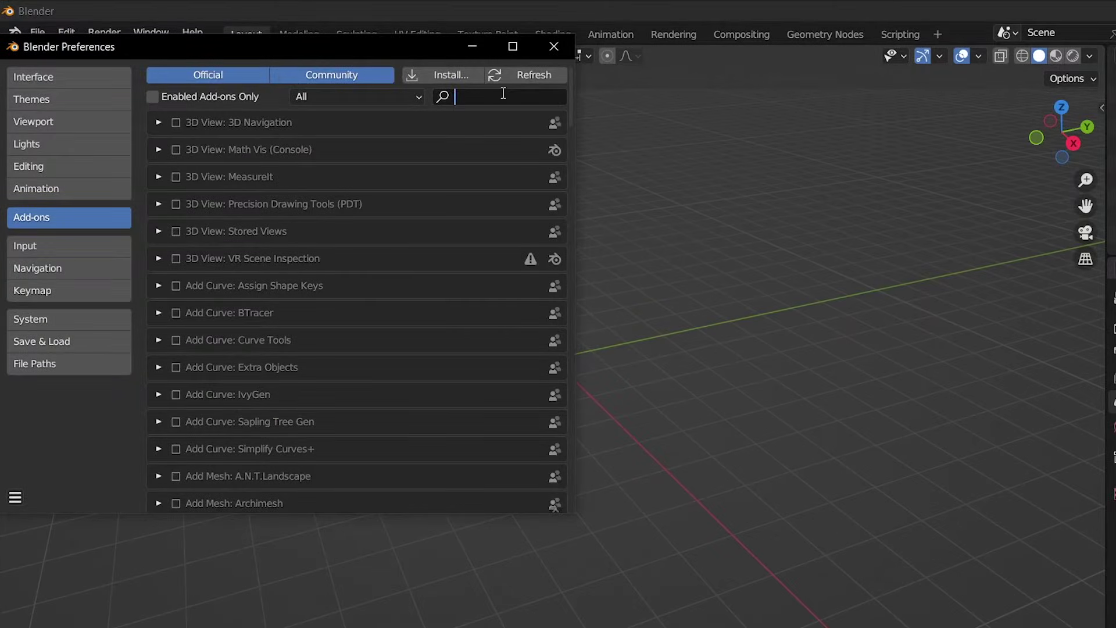
{"action": "type", "text": "kee"}
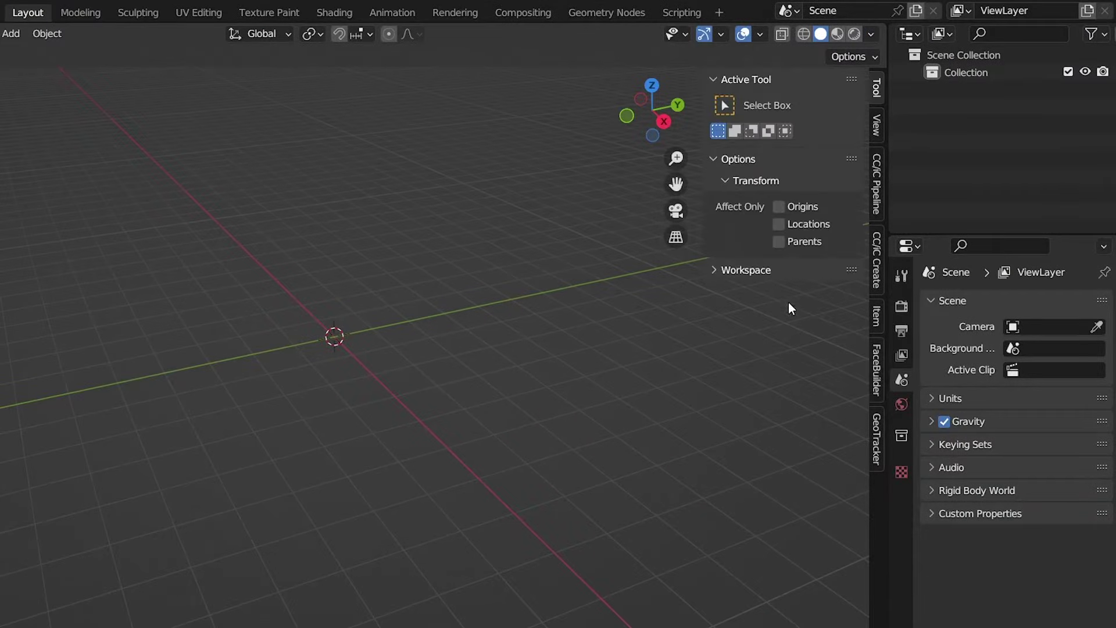
{"action": "left_click", "coordinate": [875, 371]}
Create a new FaceBuilder head and load all seven photos as its views
{"action": "left_click", "coordinate": [786, 112]}
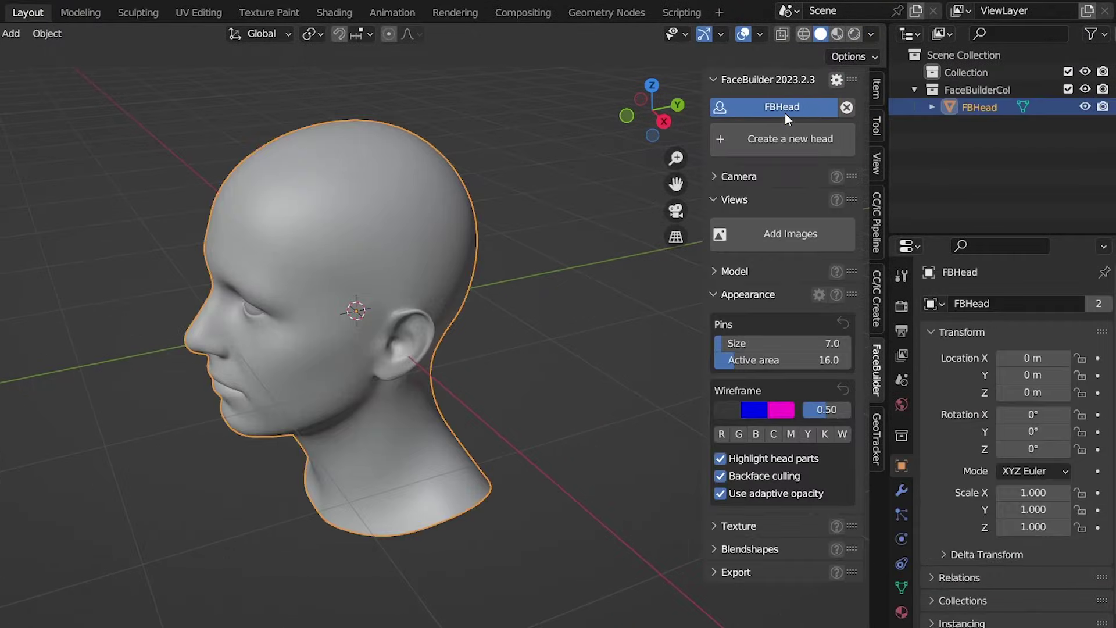
{"action": "left_click", "coordinate": [800, 236]}
{"action": "key", "text": "a"}
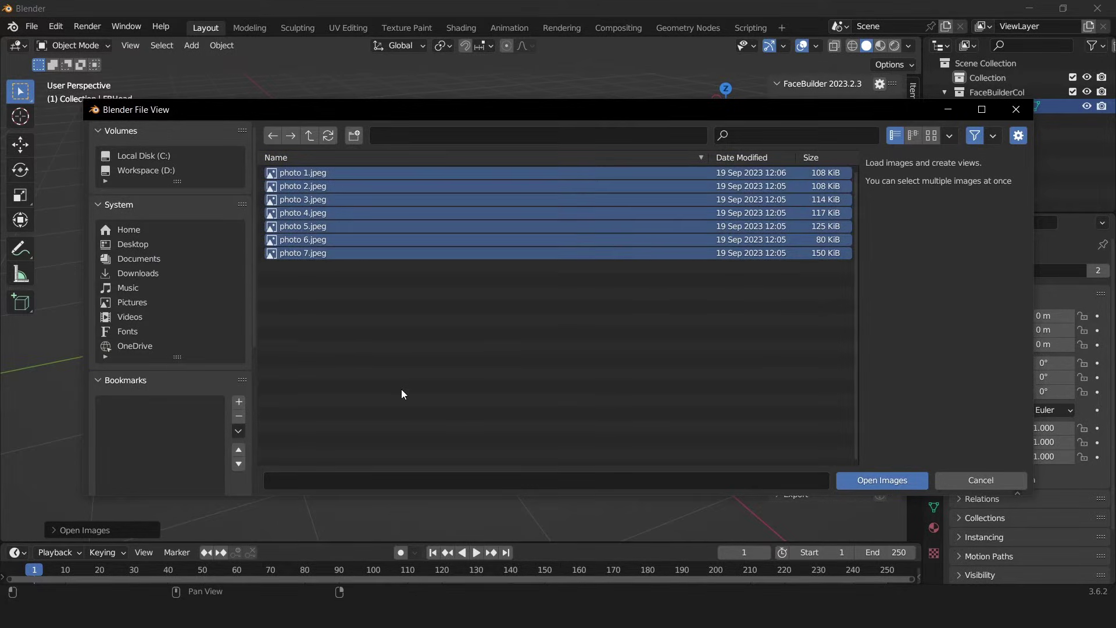
{"action": "left_click", "coordinate": [877, 480]}
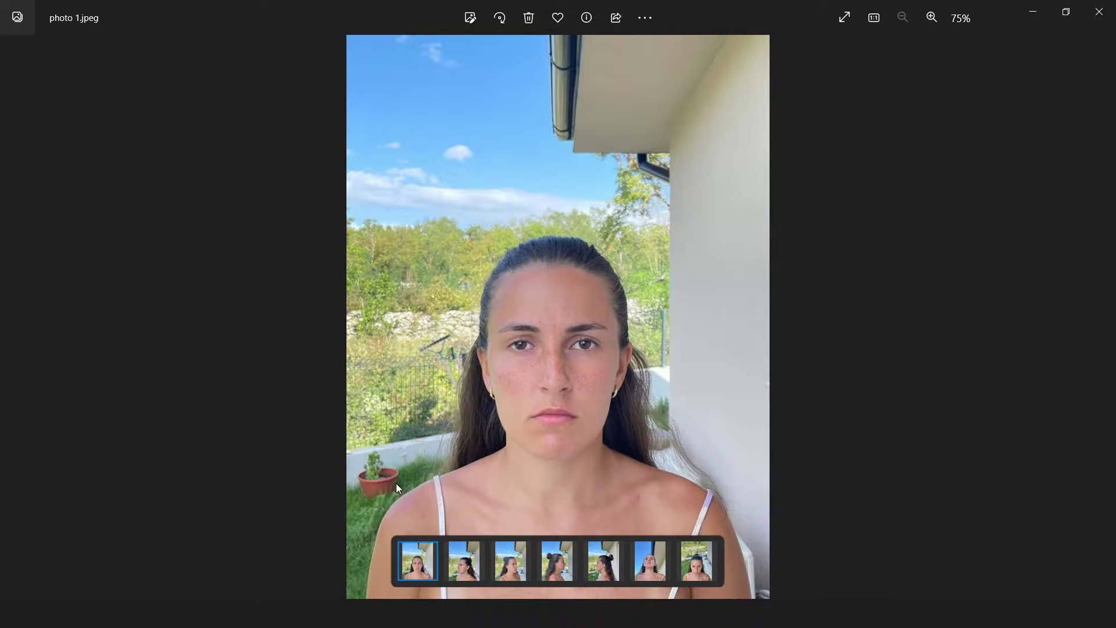
Page through the reference photos in Windows Photos up to the upward-looking photo 6
{"action": "key", "text": "Right"}
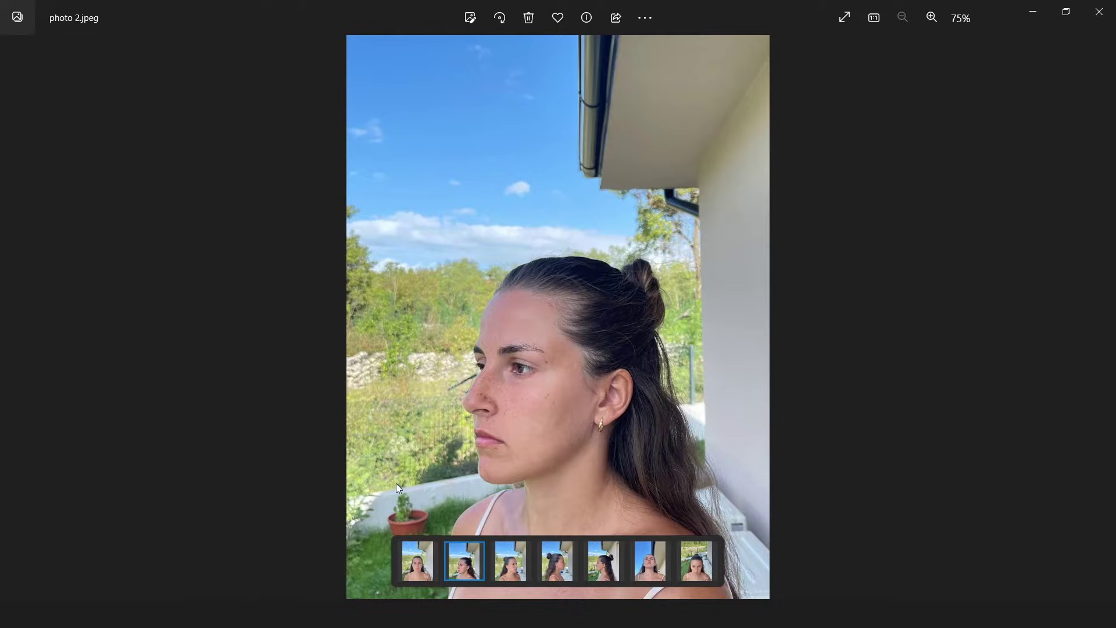
{"action": "key", "text": "Right"}
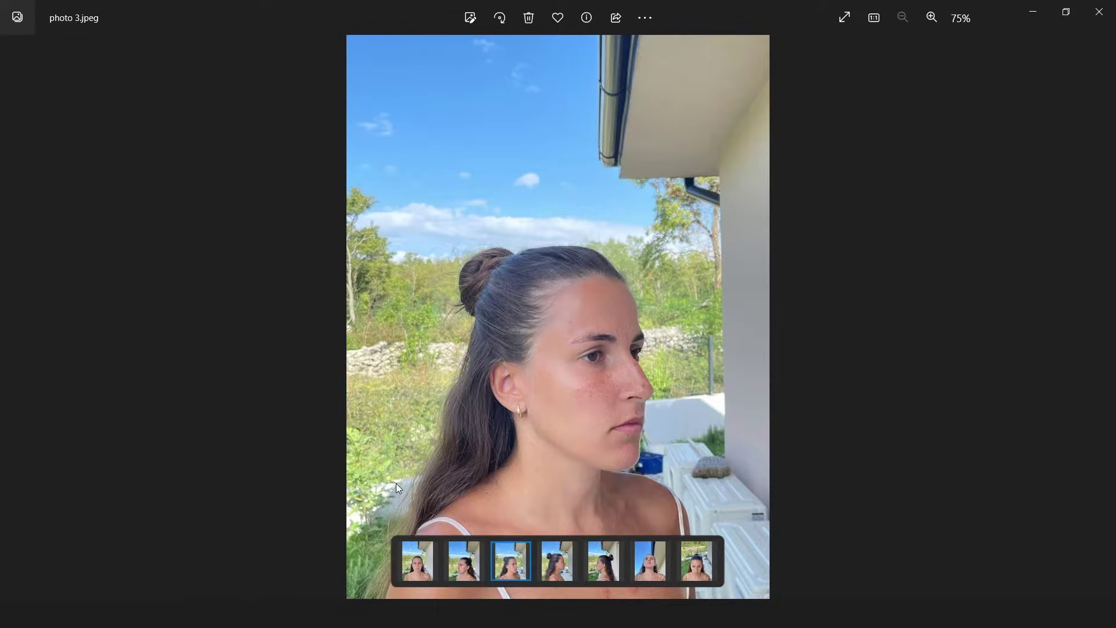
{"action": "key", "text": "Right"}
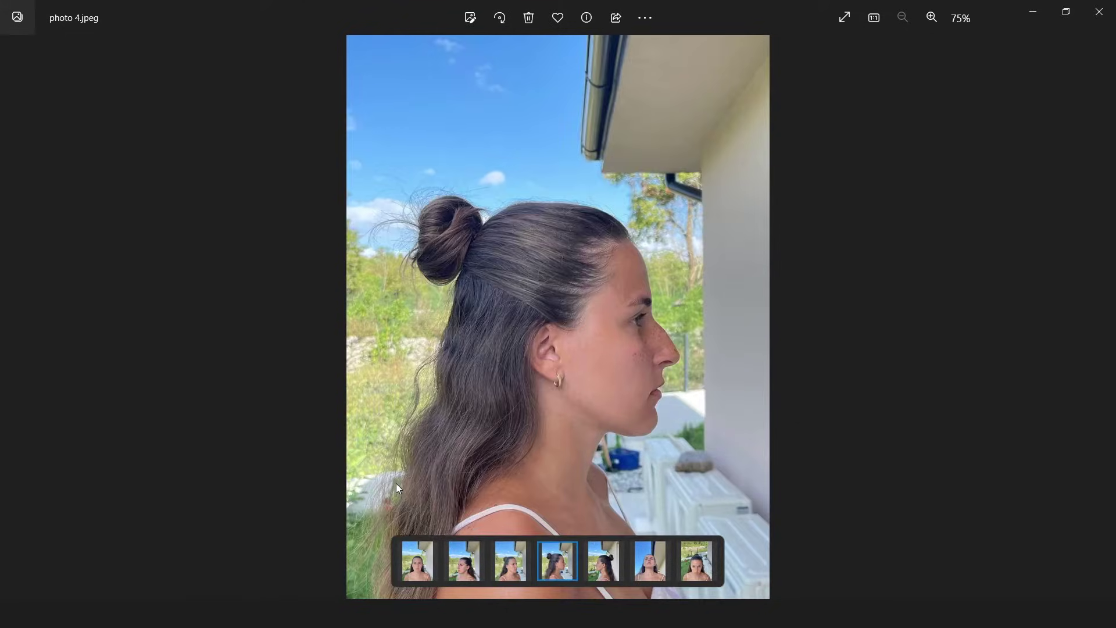
{"action": "key", "text": "Right"}
{"action": "key", "text": "Right"}
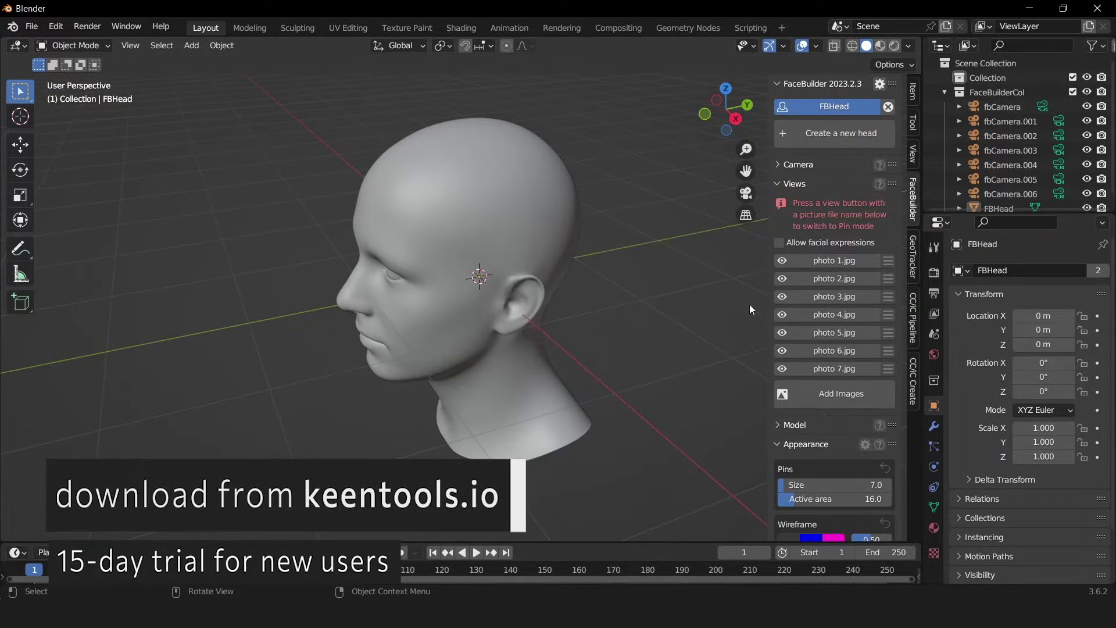
Pin the mesh on photo 1.jpg with facial expressions allowed and auto-align the face
{"action": "left_click", "coordinate": [815, 261]}
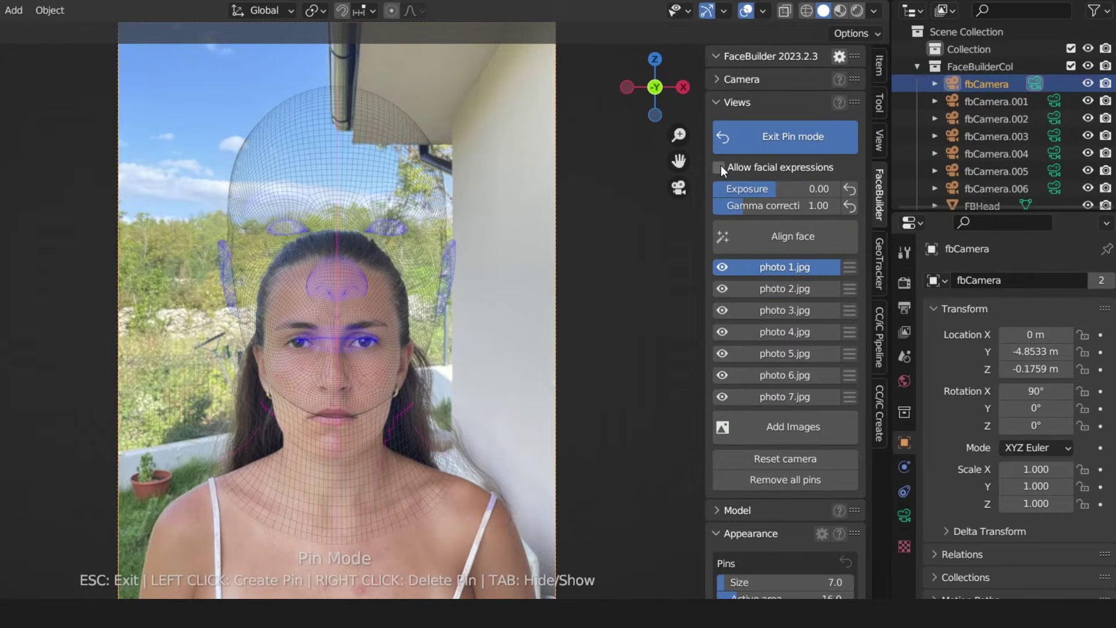
{"action": "left_click", "coordinate": [781, 176]}
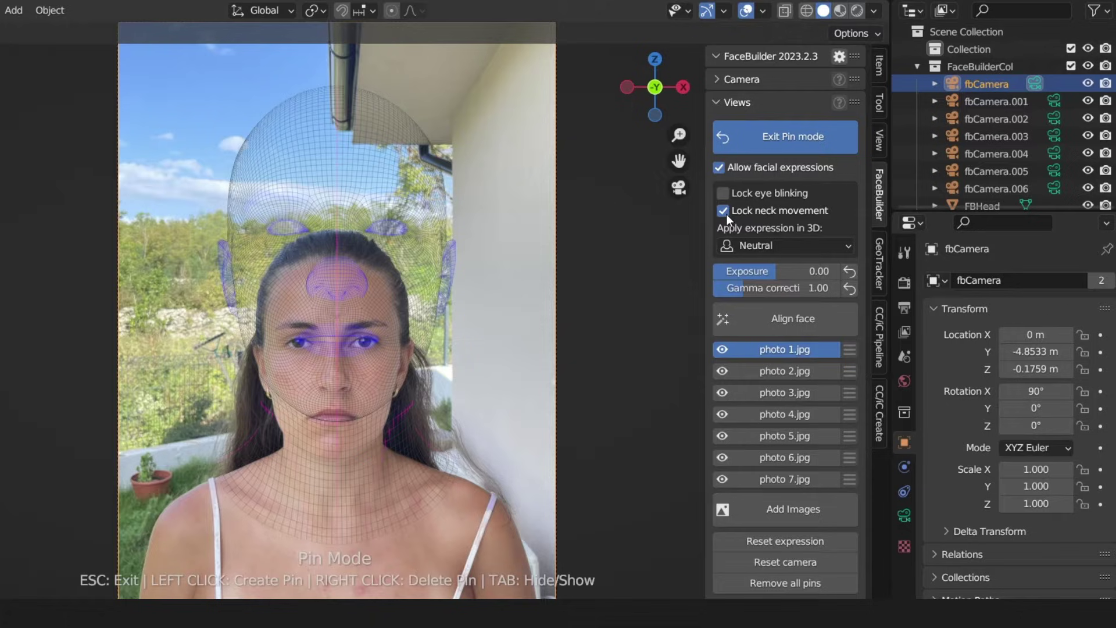
{"action": "left_click", "coordinate": [771, 322]}
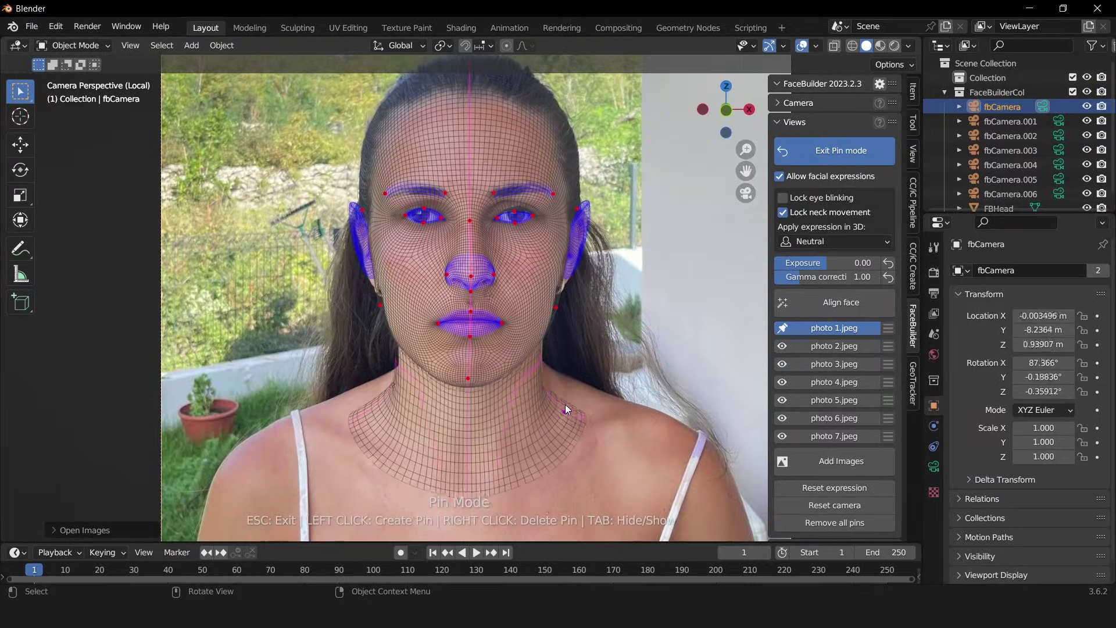
{"action": "scroll", "coordinate": [568, 397], "scroll_direction": "up", "scroll_amount": 3}
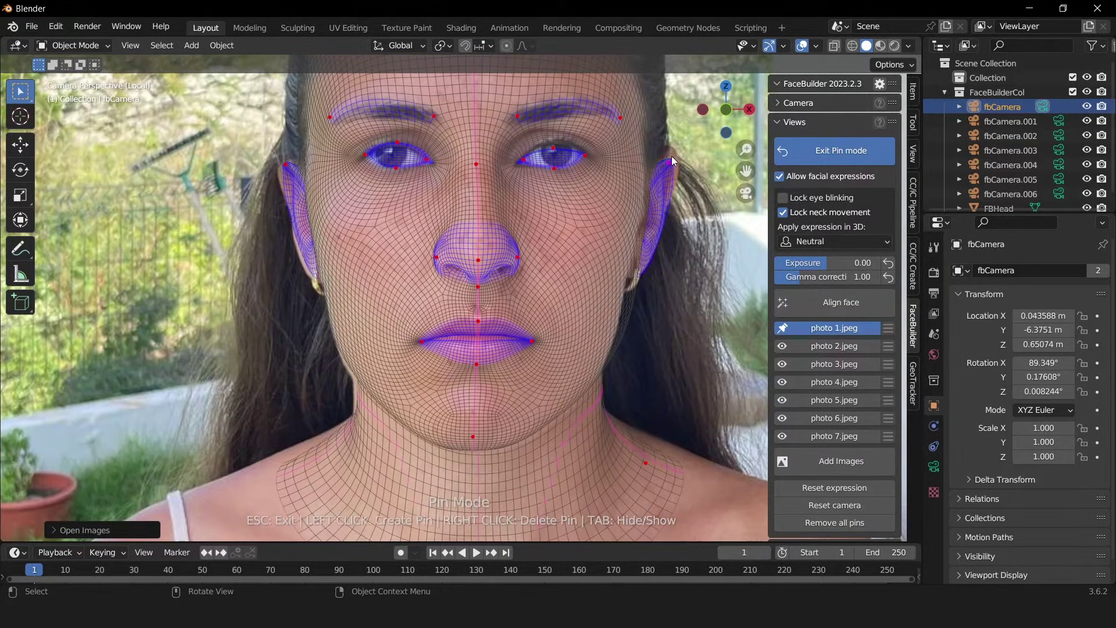
{"action": "scroll", "coordinate": [690, 404], "scroll_direction": "down", "scroll_amount": 3}
Auto-align the mesh on photo 2, then adjust the chin and outer eyebrow pins
{"action": "left_click", "coordinate": [851, 346]}
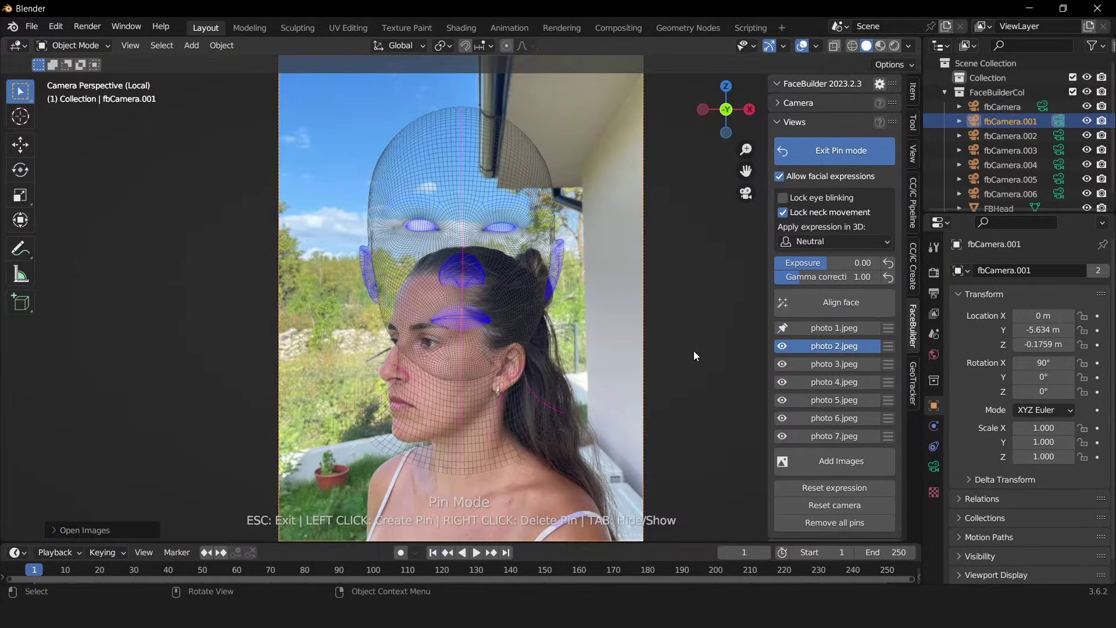
{"action": "left_click", "coordinate": [840, 302]}
{"action": "scroll", "coordinate": [454, 428], "scroll_direction": "up", "scroll_amount": 1}
{"action": "scroll", "coordinate": [462, 300], "scroll_direction": "up", "scroll_amount": 3}
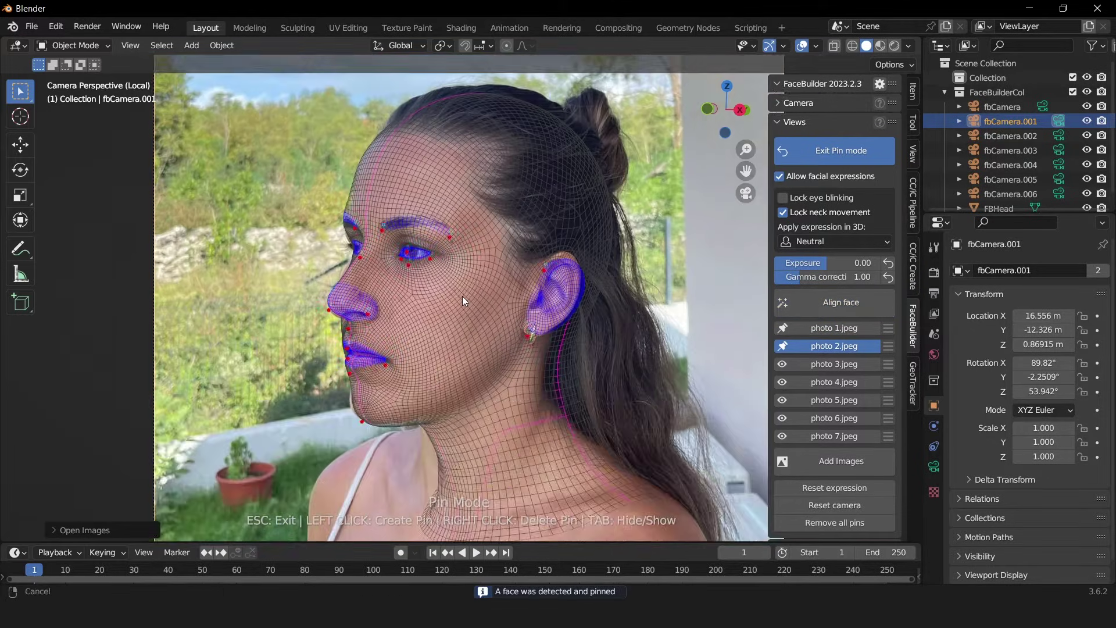
{"action": "scroll", "coordinate": [462, 301], "scroll_direction": "up", "scroll_amount": 3}
{"action": "left_click_drag", "start_coordinate": [379, 315], "coordinate": [372, 304]}
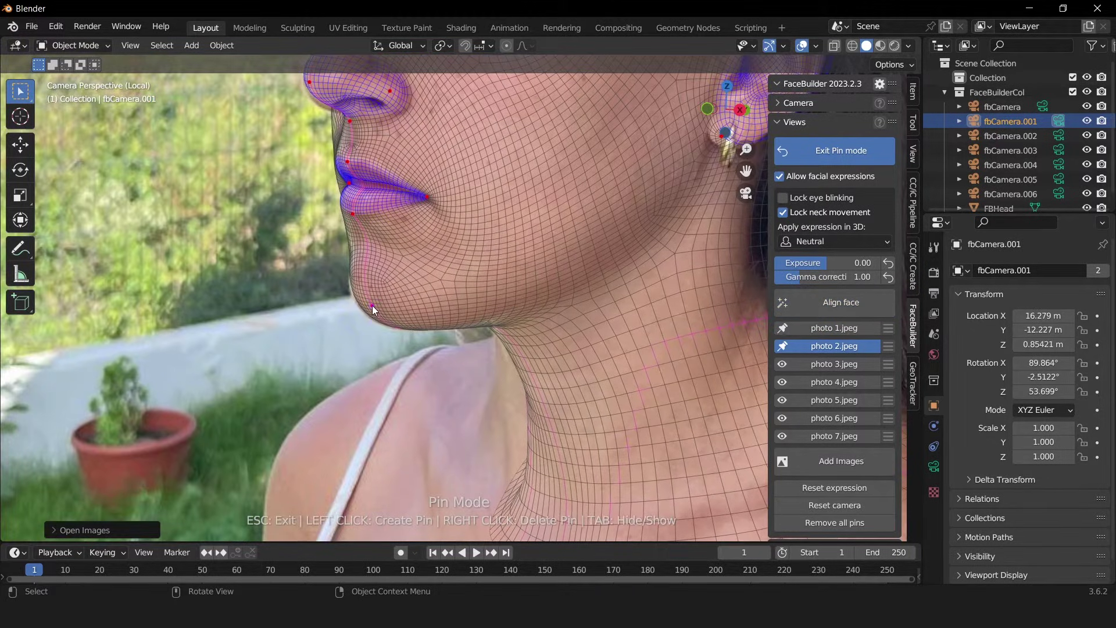
{"action": "scroll", "coordinate": [373, 306], "scroll_direction": "down", "scroll_amount": 3}
{"action": "middle_click_drag", "start_coordinate": [370, 258], "coordinate": [413, 138], "text": "shift"}
{"action": "scroll", "coordinate": [288, 253], "scroll_direction": "up", "scroll_amount": 3}
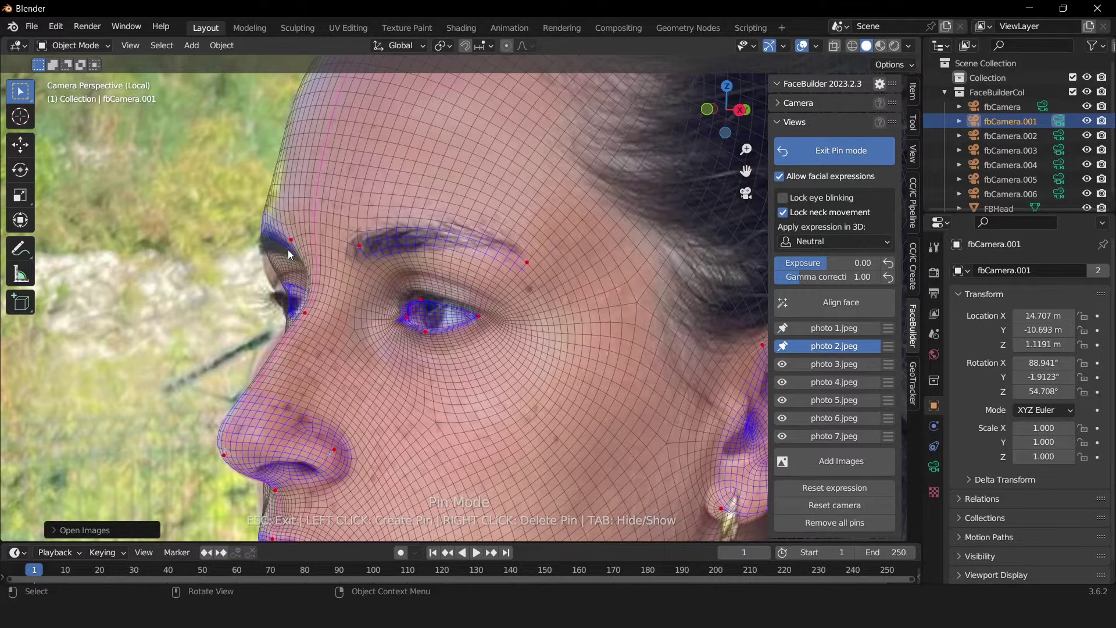
{"action": "left_click_drag", "start_coordinate": [292, 239], "coordinate": [269, 261]}
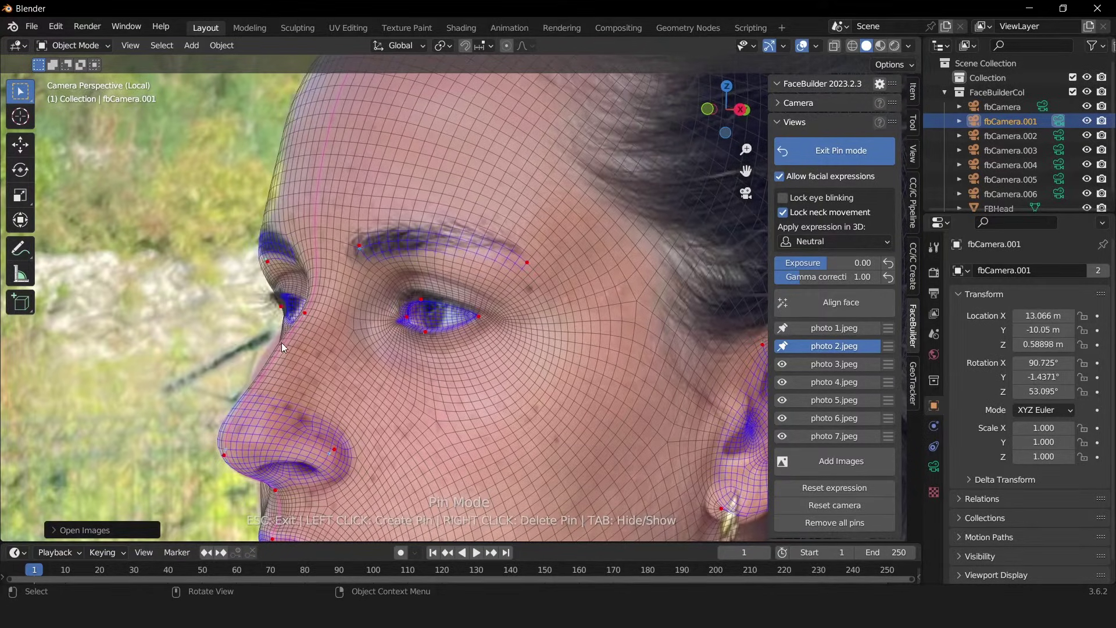
Auto-align photos 3 and 5, and pin the left ear on photo 6
{"action": "left_click", "coordinate": [829, 363]}
{"action": "left_click", "coordinate": [829, 302]}
{"action": "scroll", "coordinate": [682, 337], "scroll_direction": "up", "scroll_amount": 2}
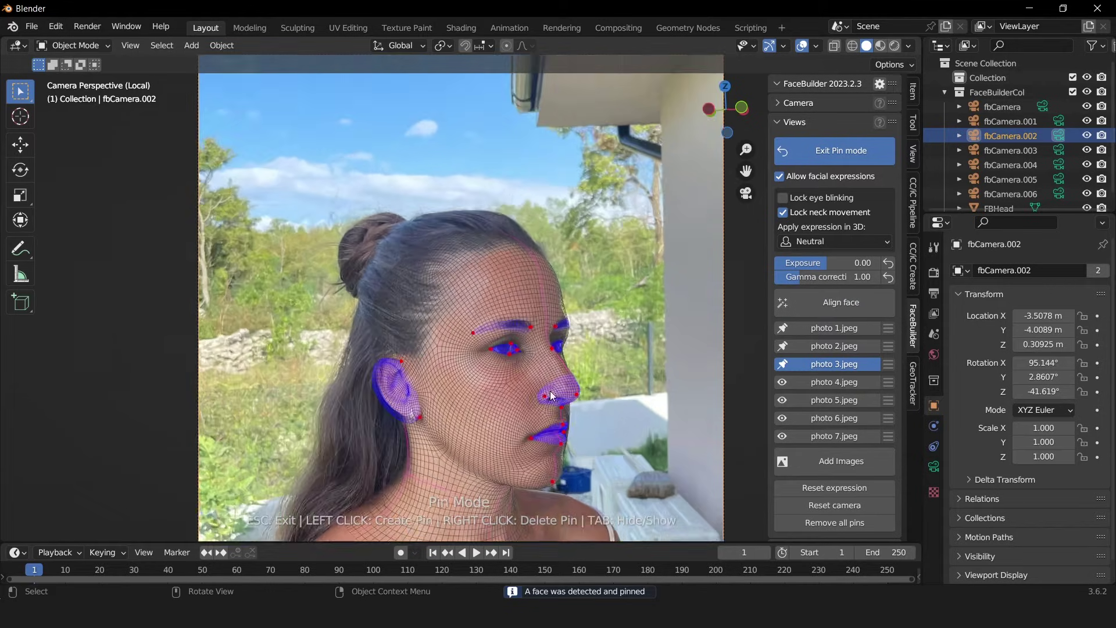
{"action": "scroll", "coordinate": [582, 330], "scroll_direction": "up", "scroll_amount": 3}
{"action": "middle_click_drag", "start_coordinate": [582, 328], "coordinate": [574, 396], "text": "shift"}
{"action": "left_click", "coordinate": [834, 381]}
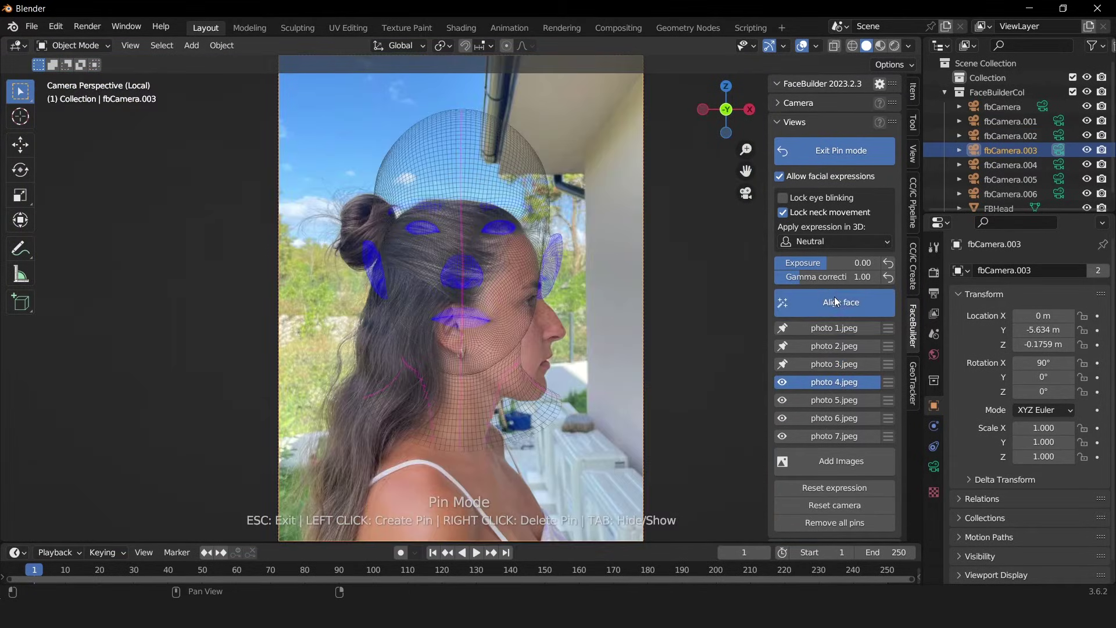
{"action": "left_click", "coordinate": [834, 311]}
{"action": "scroll", "coordinate": [303, 243], "scroll_direction": "up", "scroll_amount": 5}
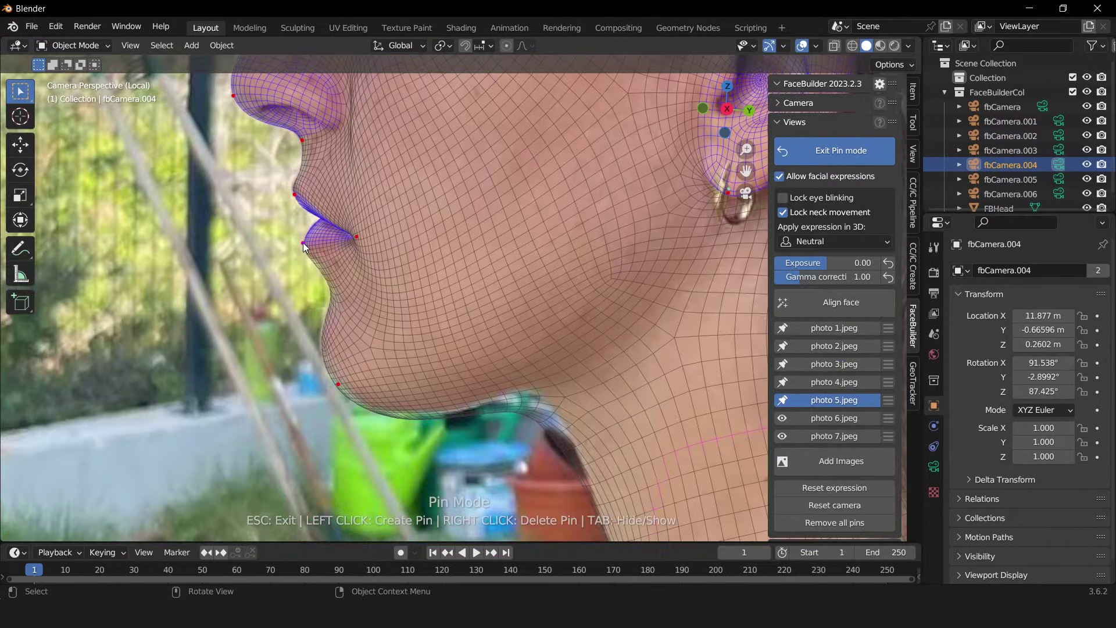
{"action": "left_click", "coordinate": [834, 417]}
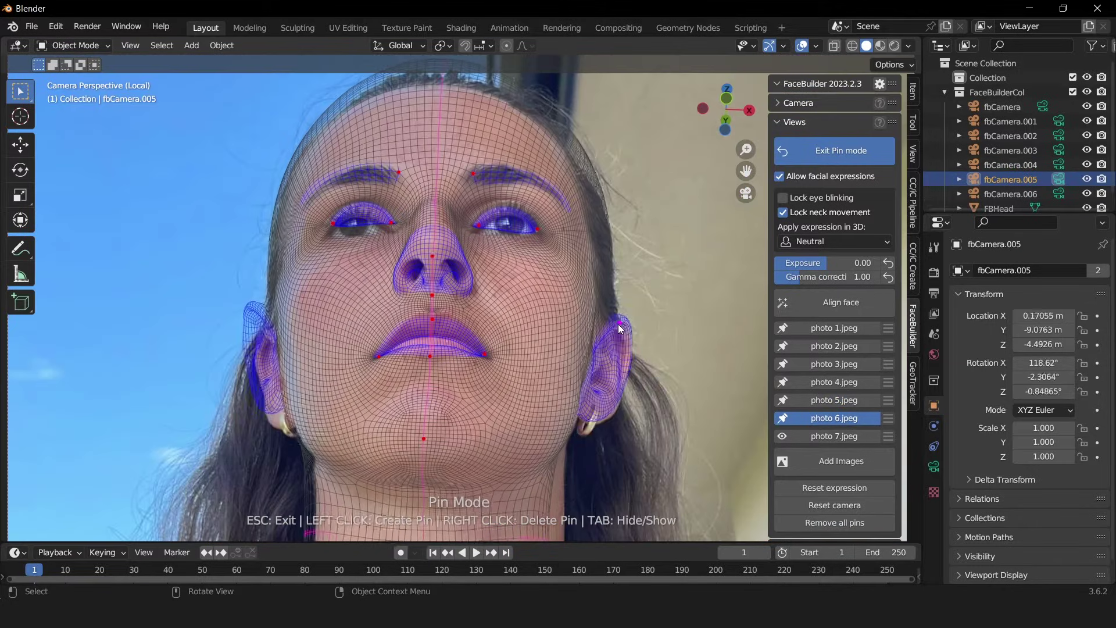
{"action": "left_click", "coordinate": [266, 338]}
{"action": "scroll", "coordinate": [317, 398], "scroll_direction": "up", "scroll_amount": 2}
{"action": "scroll", "coordinate": [413, 367], "scroll_direction": "up", "scroll_amount": 1}
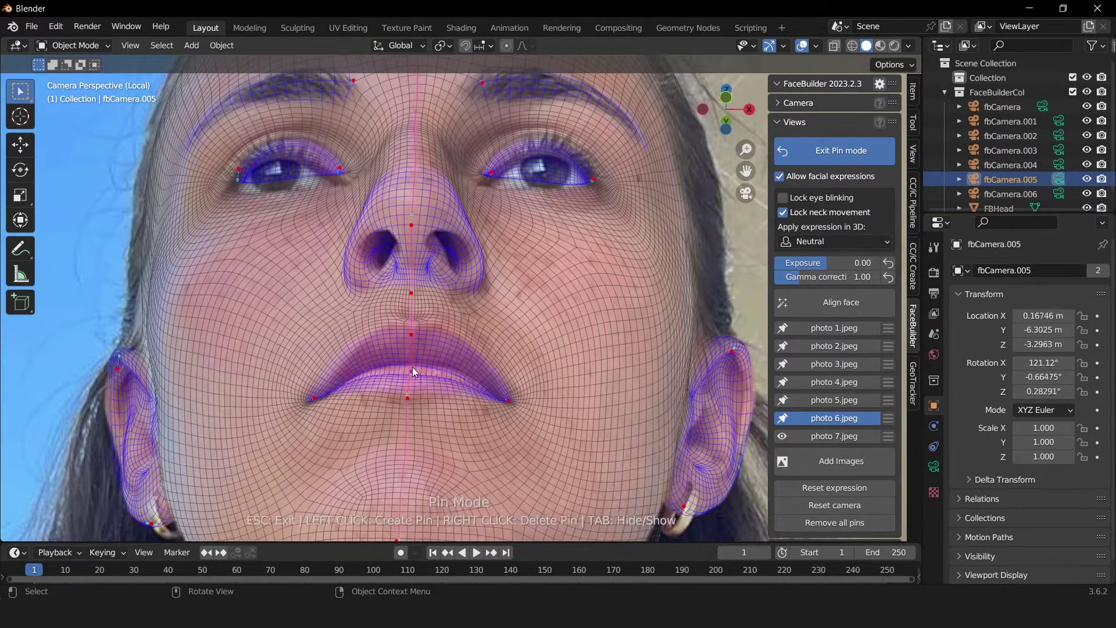
{"action": "scroll", "coordinate": [427, 357], "scroll_direction": "up", "scroll_amount": 1}
Auto-align photo 7, then pin the outer eye corner and nose on photo 6
{"action": "left_click", "coordinate": [834, 437]}
{"action": "left_click", "coordinate": [834, 302]}
{"action": "scroll", "coordinate": [565, 381], "scroll_direction": "up", "scroll_amount": 4}
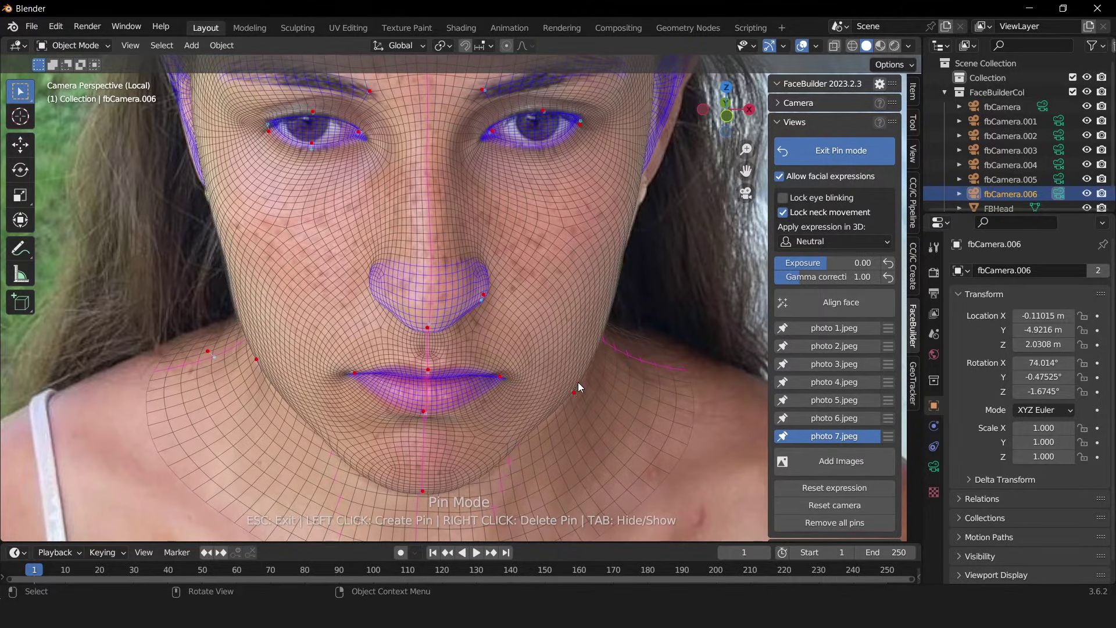
{"action": "left_click", "coordinate": [834, 418]}
{"action": "left_click", "coordinate": [559, 343]}
{"action": "left_click_drag", "start_coordinate": [382, 327], "coordinate": [343, 341]}
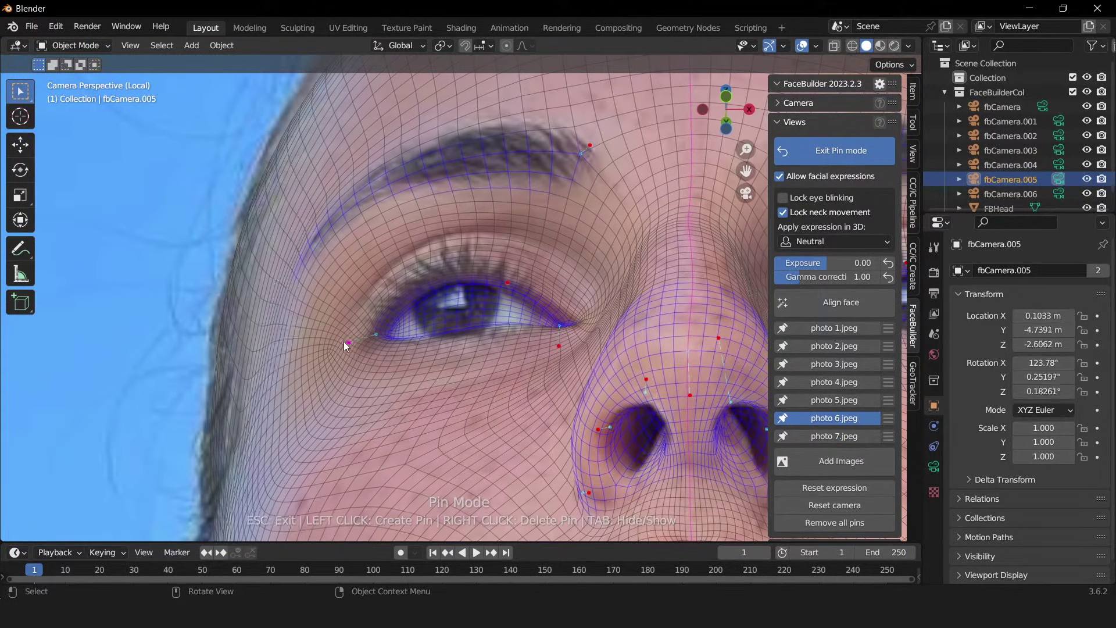
{"action": "left_click_drag", "start_coordinate": [507, 232], "coordinate": [501, 232]}
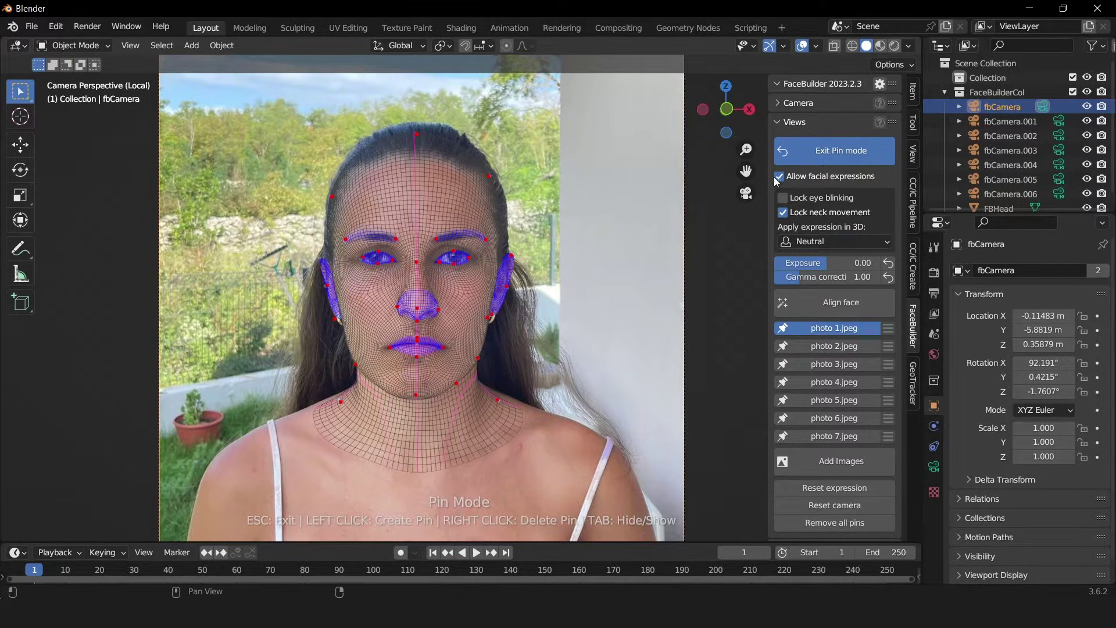
Exit pin mode and orbit the fitted 3D head to view it in profile
{"action": "left_click", "coordinate": [806, 153]}
{"action": "middle_click_drag", "start_coordinate": [677, 341], "coordinate": [584, 339]}
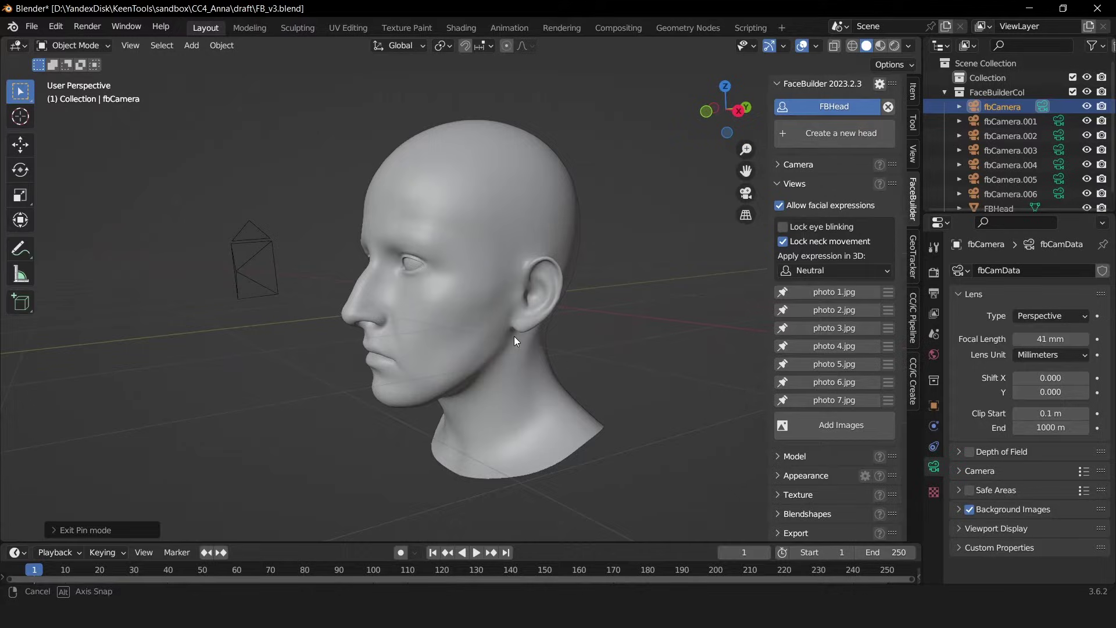
{"action": "mouse_move", "coordinate": [585, 339]}
{"action": "middle_mouse_down"}
{"action": "mouse_move", "coordinate": [528, 340]}
{"action": "mouse_move", "coordinate": [581, 338]}
{"action": "middle_mouse_up"}
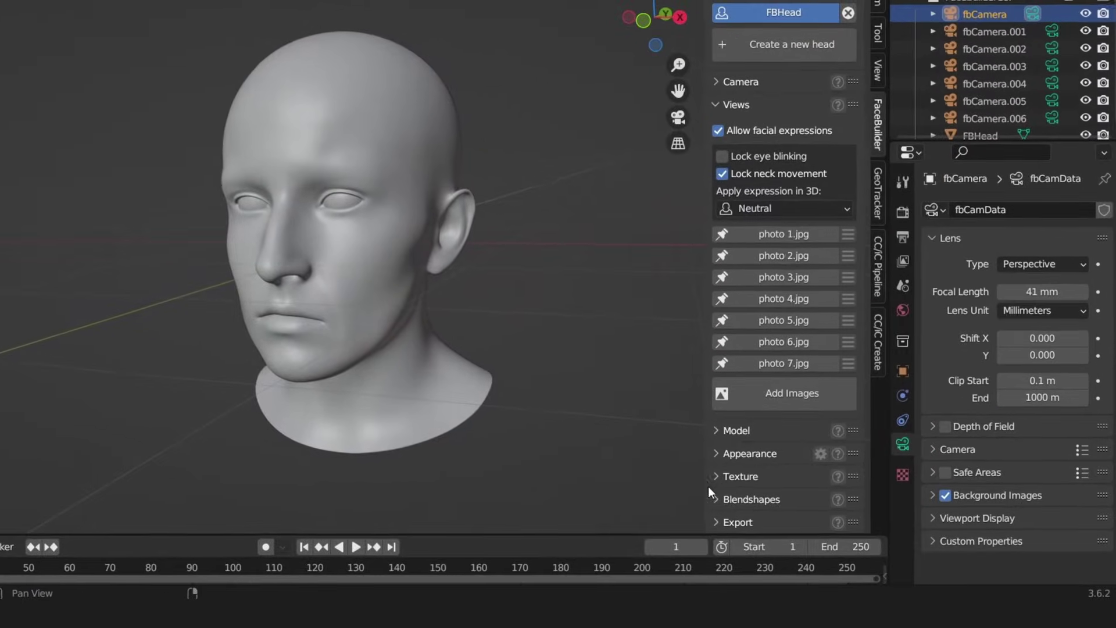
Generate the head texture with the maxface UV layout, keeping all seven photos checked
{"action": "left_click", "coordinate": [711, 471]}
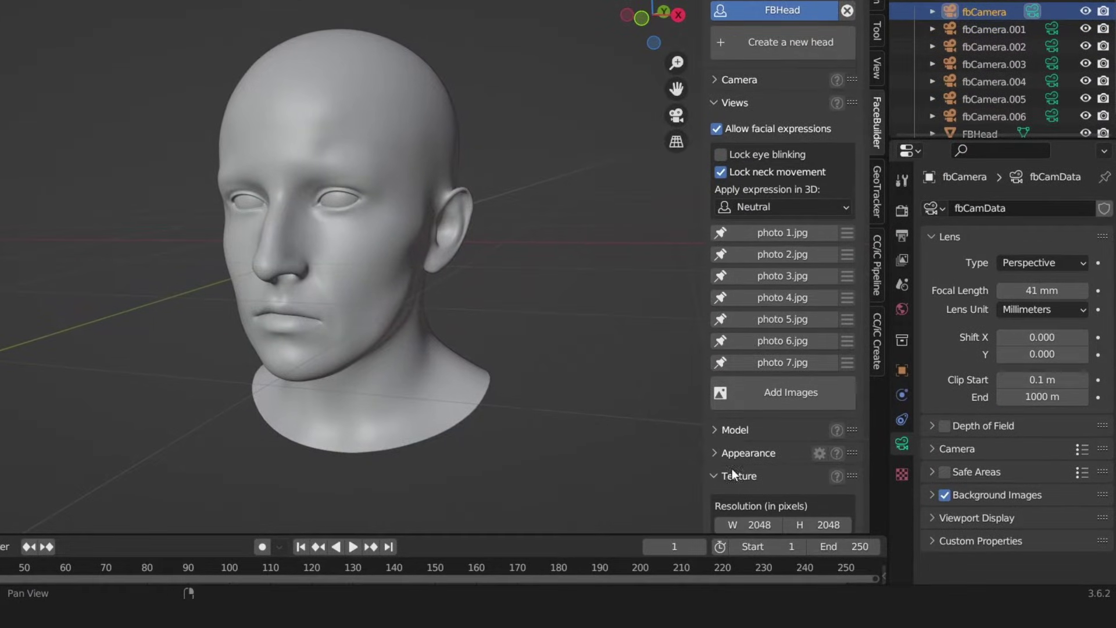
{"action": "scroll", "coordinate": [749, 453], "scroll_direction": "down", "scroll_amount": 5}
{"action": "left_click", "coordinate": [823, 259]}
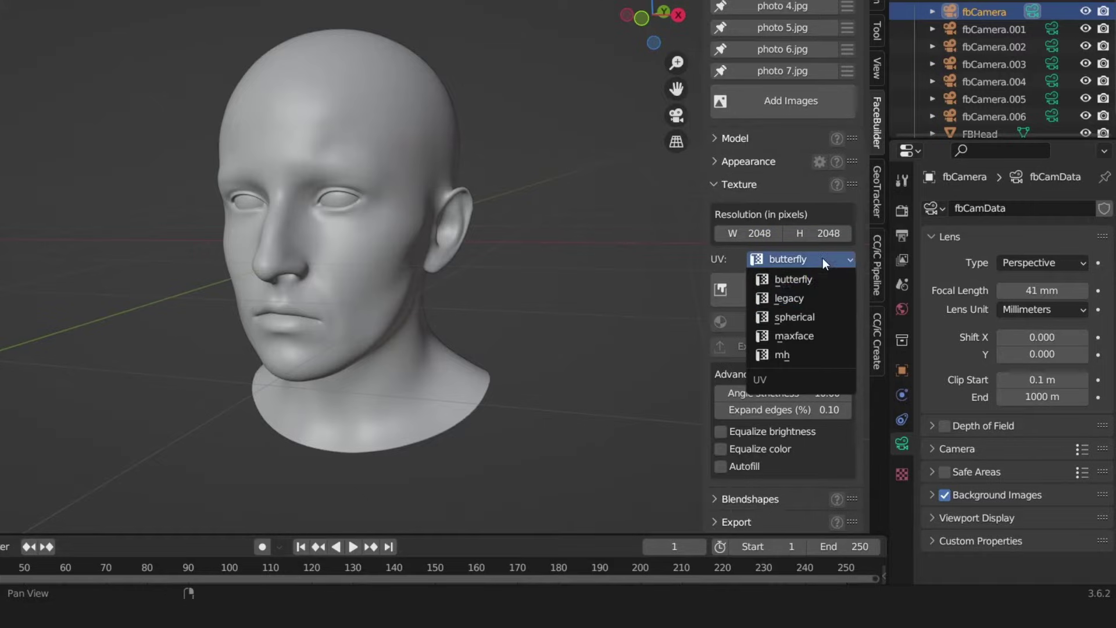
{"action": "left_click", "coordinate": [812, 337]}
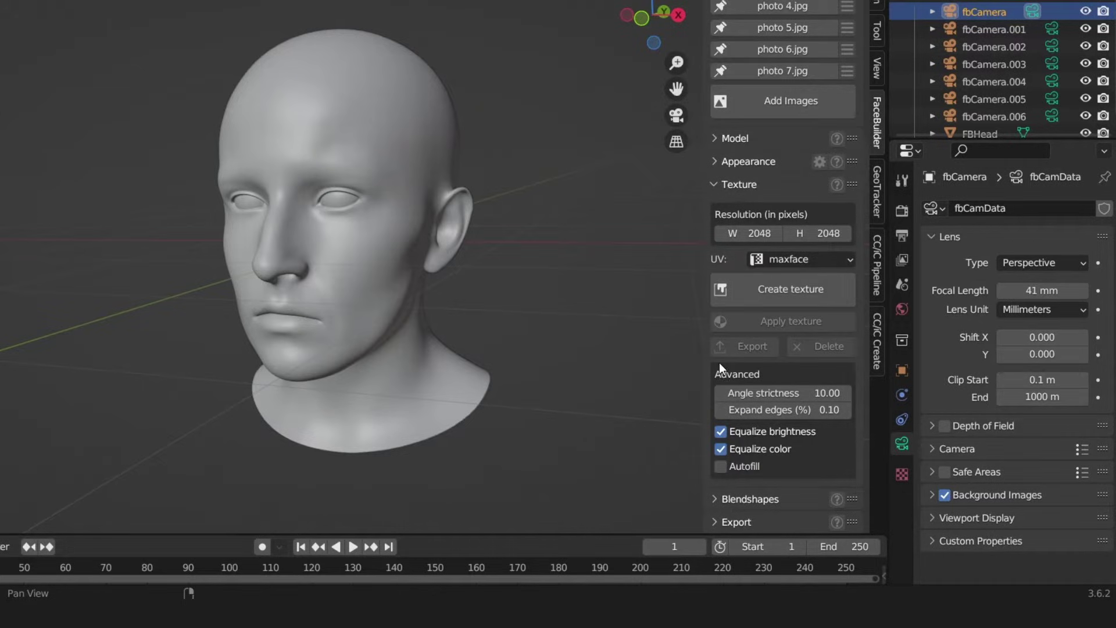
{"action": "left_click", "coordinate": [753, 293]}
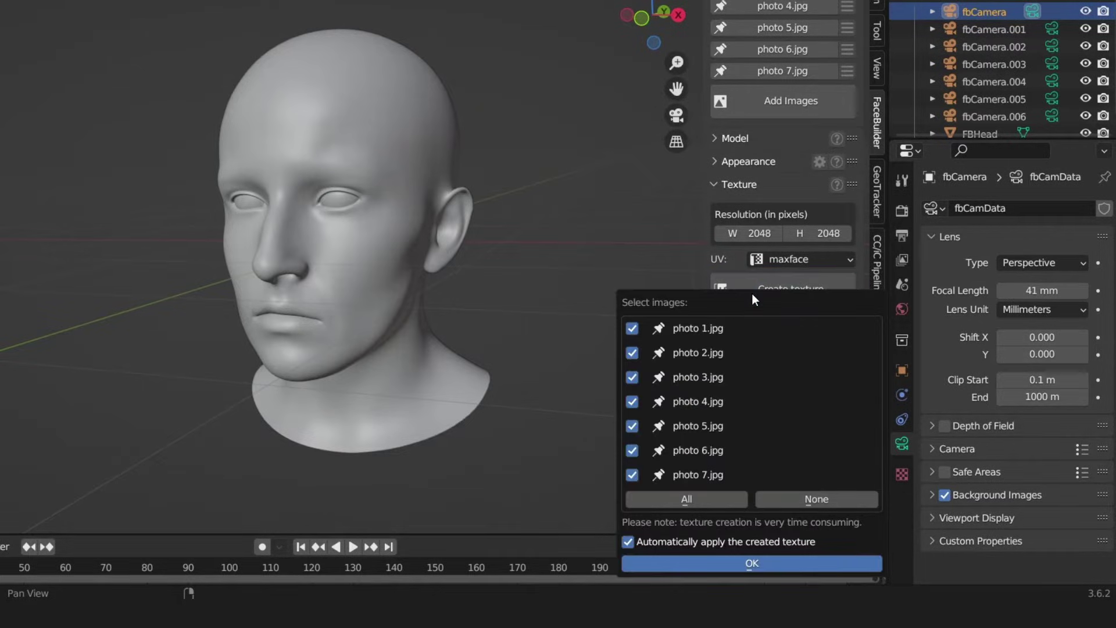
{"action": "left_click", "coordinate": [757, 564]}
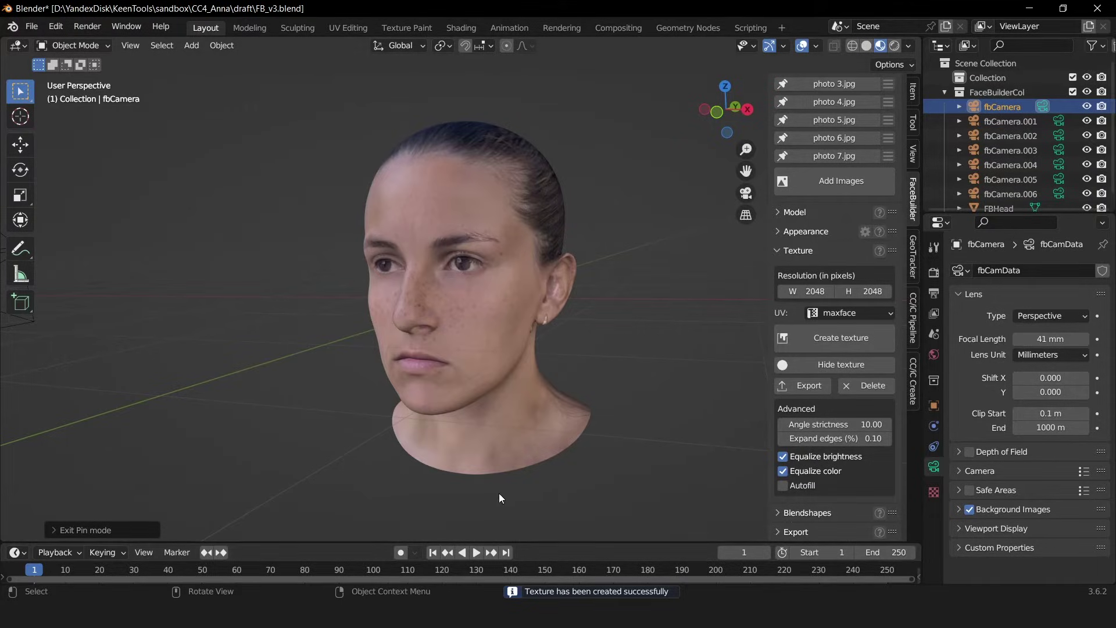
{"action": "mouse_move", "coordinate": [499, 497]}
{"action": "middle_mouse_down"}
{"action": "mouse_move", "coordinate": [670, 490]}
{"action": "mouse_move", "coordinate": [466, 482]}
{"action": "mouse_move", "coordinate": [496, 493]}
{"action": "middle_mouse_up"}
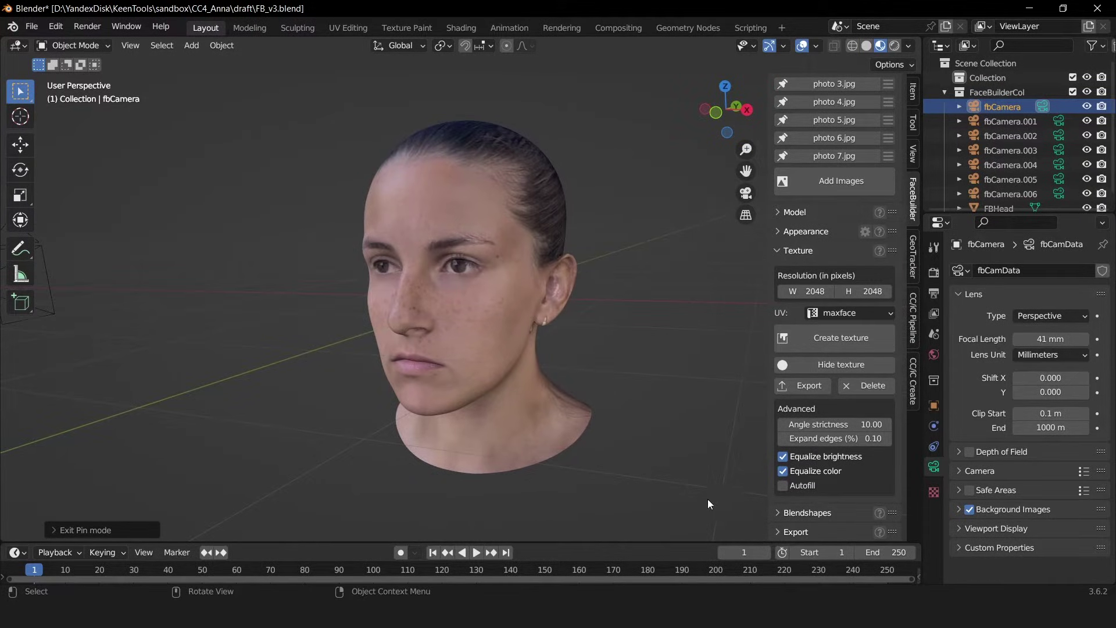
Export the FaceBuilder head to Character Creator 4's Mesh To Head tool
{"action": "left_click", "coordinate": [778, 533]}
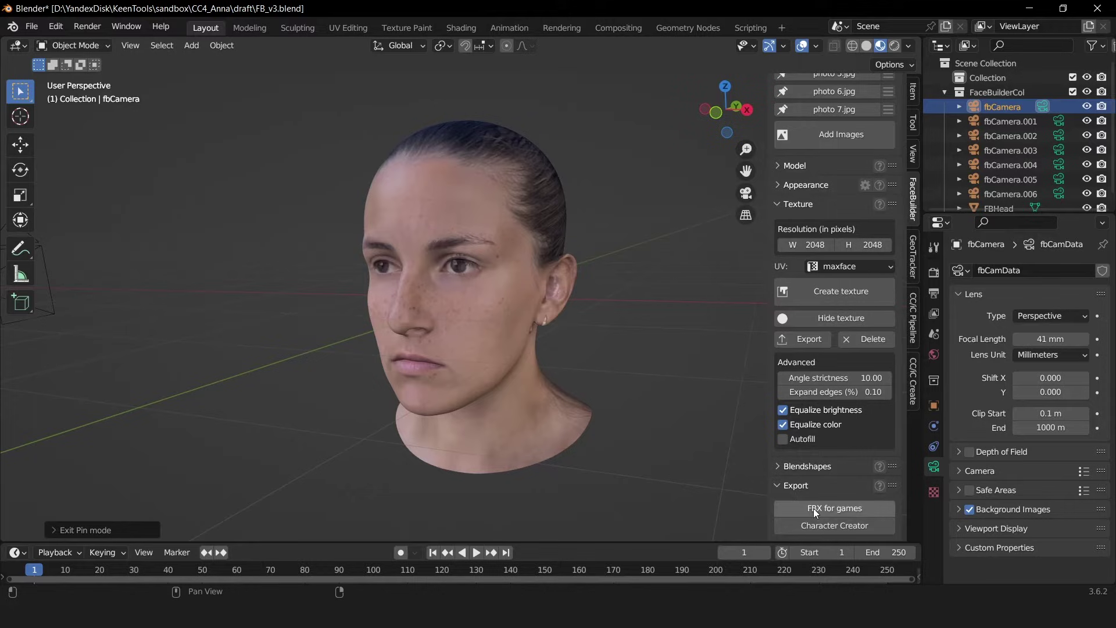
{"action": "left_click", "coordinate": [821, 528]}
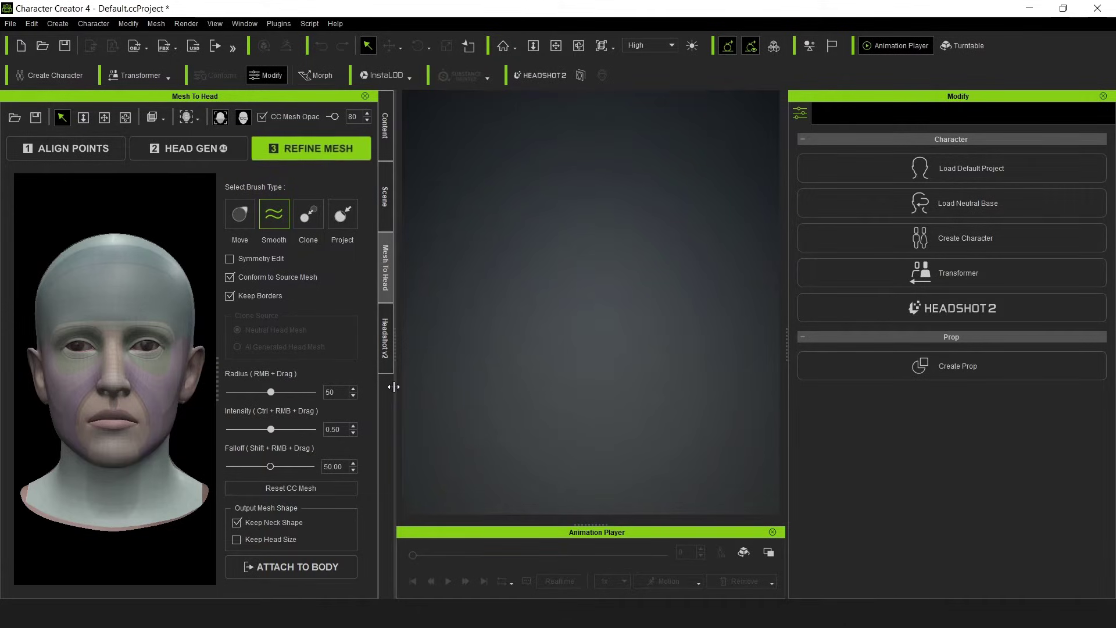
Widen the Mesh To Head panel and set the Project brush to radius 58, intensity 1.00
{"action": "left_click_drag", "start_coordinate": [379, 390], "coordinate": [576, 391]}
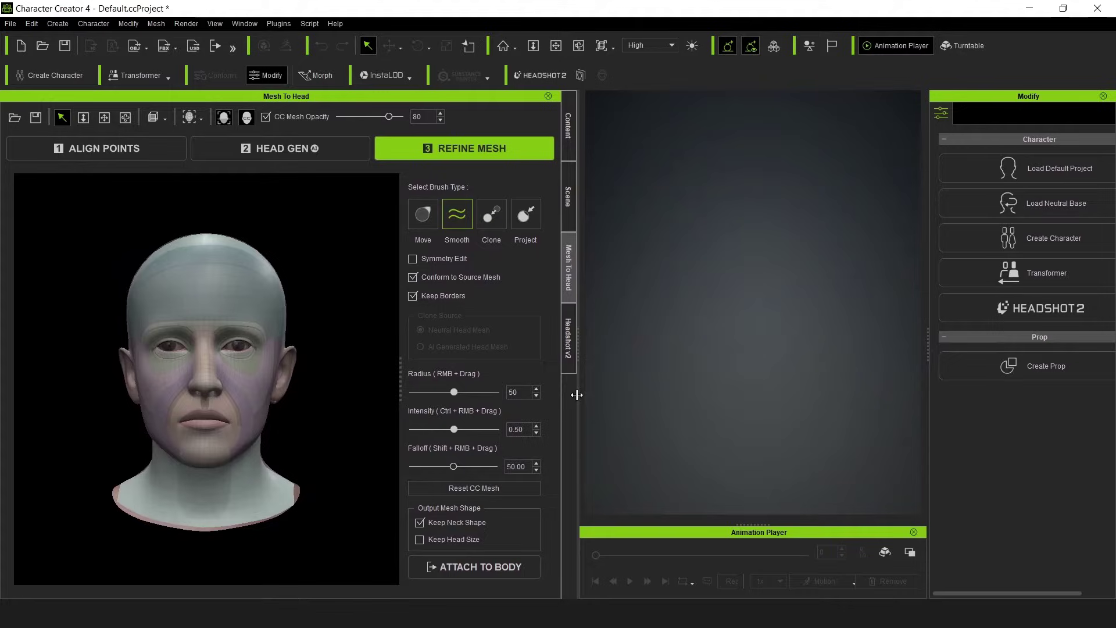
{"action": "left_click_drag", "start_coordinate": [292, 415], "coordinate": [109, 331]}
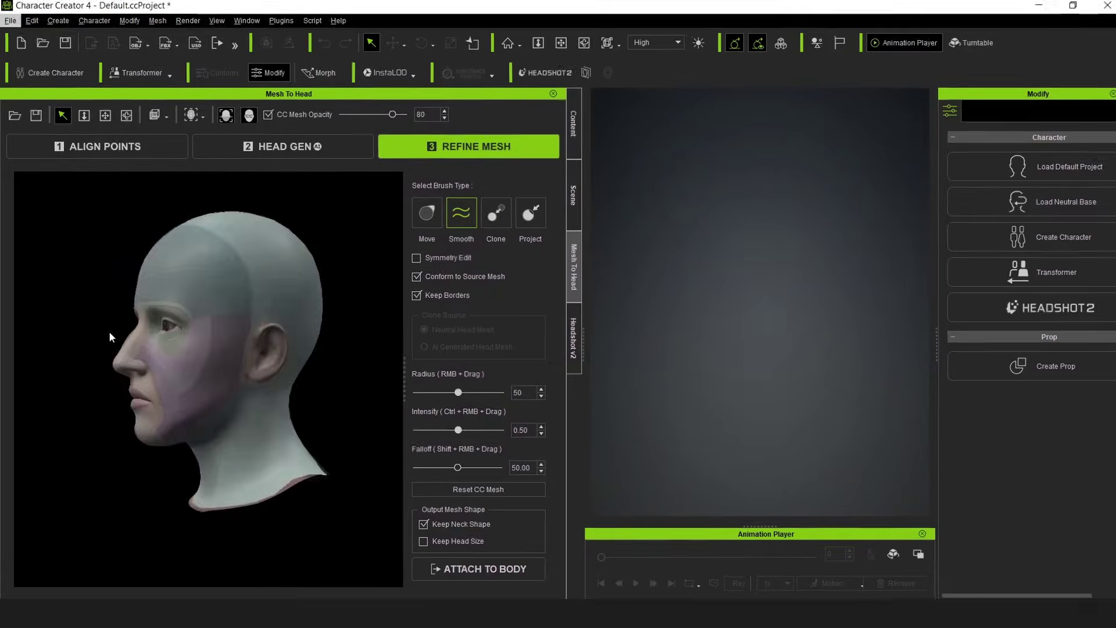
{"action": "scroll", "coordinate": [118, 330], "scroll_direction": "up", "scroll_amount": 5}
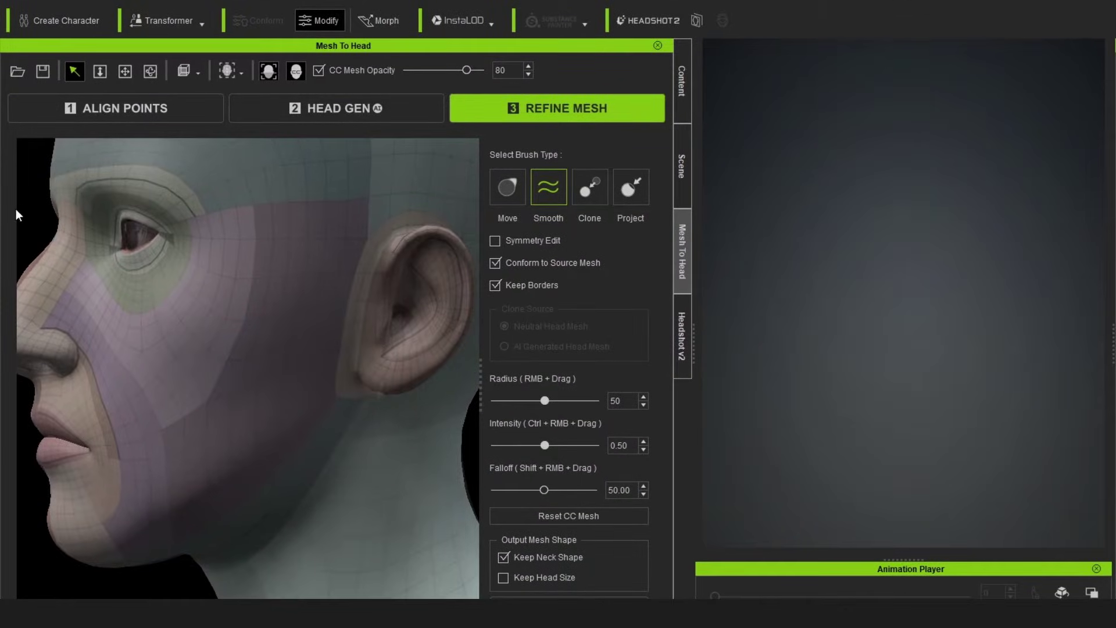
{"action": "mouse_move", "coordinate": [16, 208]}
{"action": "middle_mouse_down"}
{"action": "mouse_move", "coordinate": [255, 401]}
{"action": "mouse_move", "coordinate": [136, 331]}
{"action": "middle_mouse_up"}
{"action": "scroll", "coordinate": [256, 401], "scroll_direction": "up", "scroll_amount": 3}
{"action": "scroll", "coordinate": [273, 391], "scroll_direction": "down", "scroll_amount": 2}
{"action": "scroll", "coordinate": [136, 330], "scroll_direction": "down", "scroll_amount": 2}
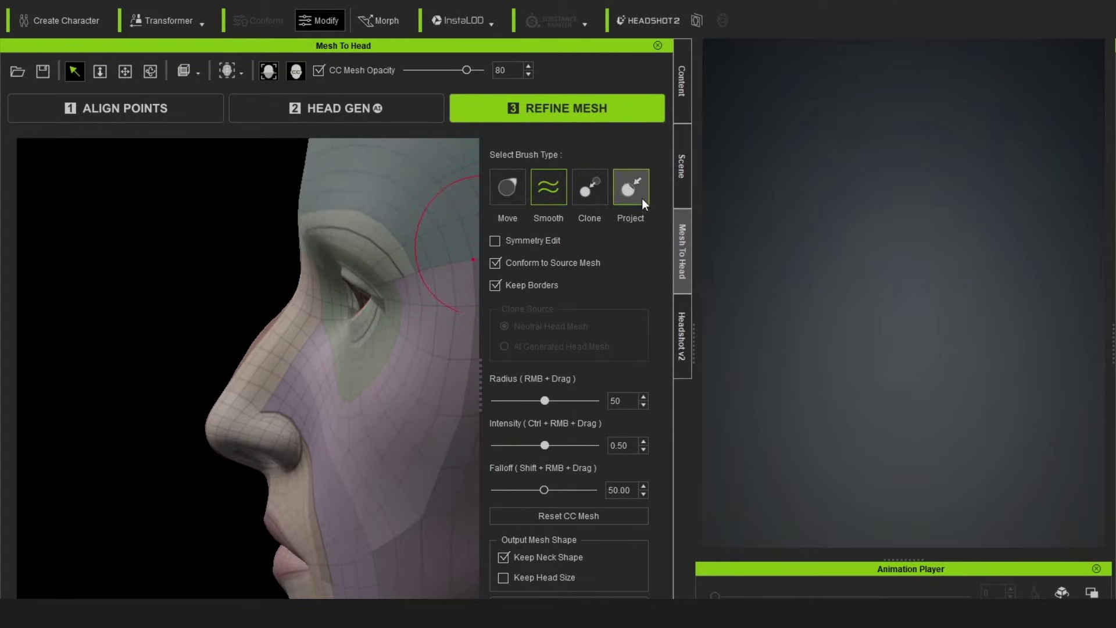
{"action": "left_click", "coordinate": [643, 189]}
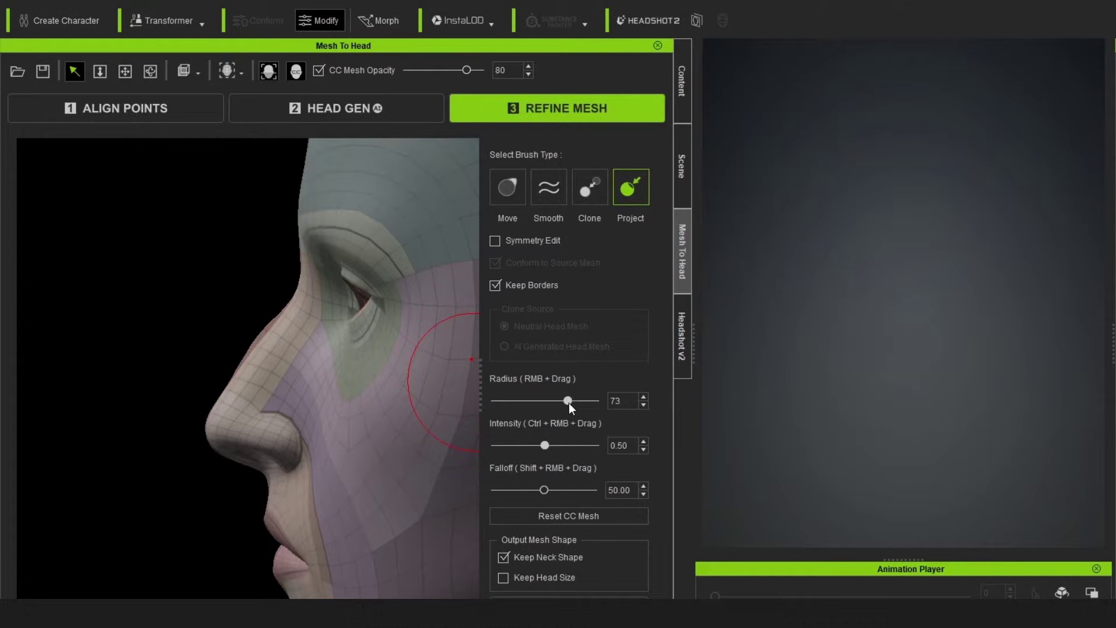
{"action": "left_click_drag", "start_coordinate": [569, 403], "coordinate": [535, 400]}
{"action": "left_click_drag", "start_coordinate": [543, 446], "coordinate": [578, 447]}
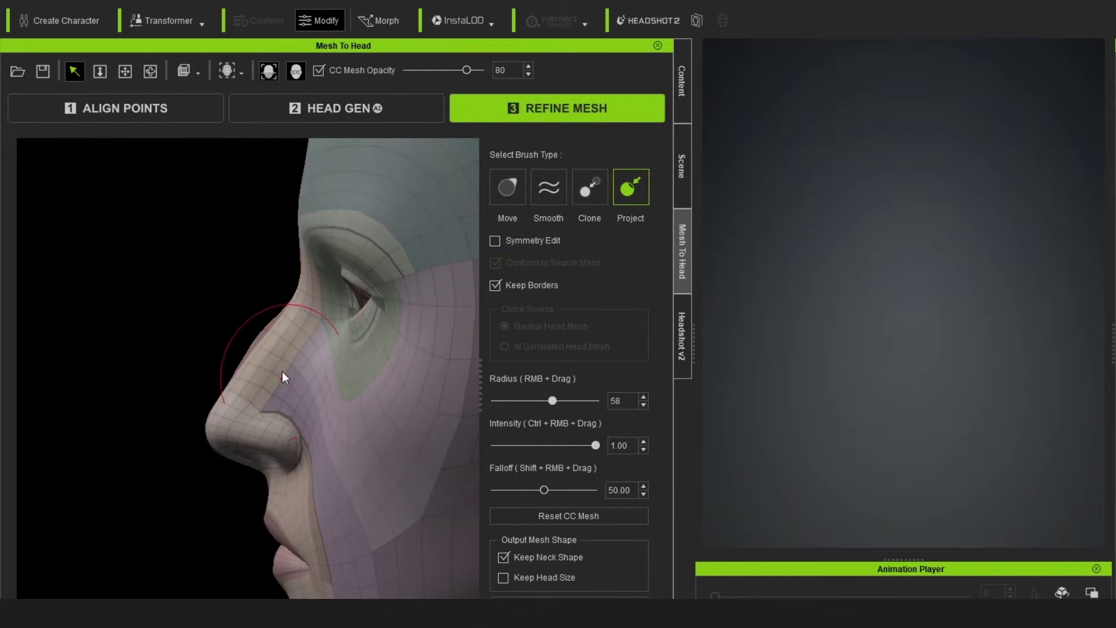
Brush the nose, nose bridge and cheek onto the source face shape
{"action": "left_click_drag", "start_coordinate": [289, 316], "coordinate": [219, 415]}
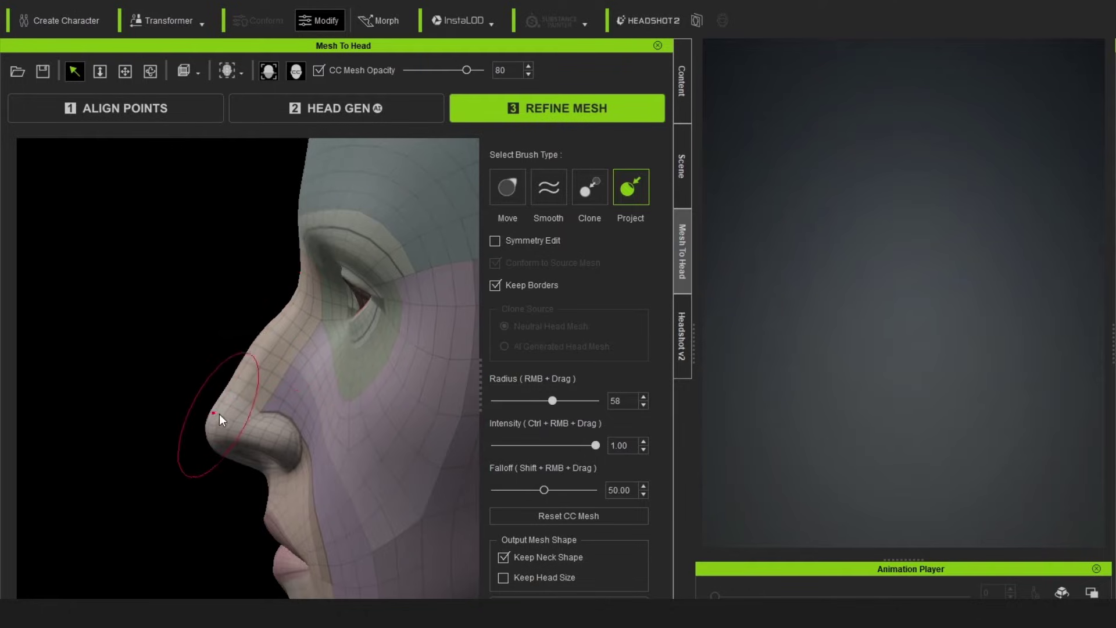
{"action": "mouse_move", "coordinate": [303, 307]}
{"action": "left_mouse_down"}
{"action": "mouse_move", "coordinate": [326, 414]}
{"action": "mouse_move", "coordinate": [403, 262]}
{"action": "left_mouse_up"}
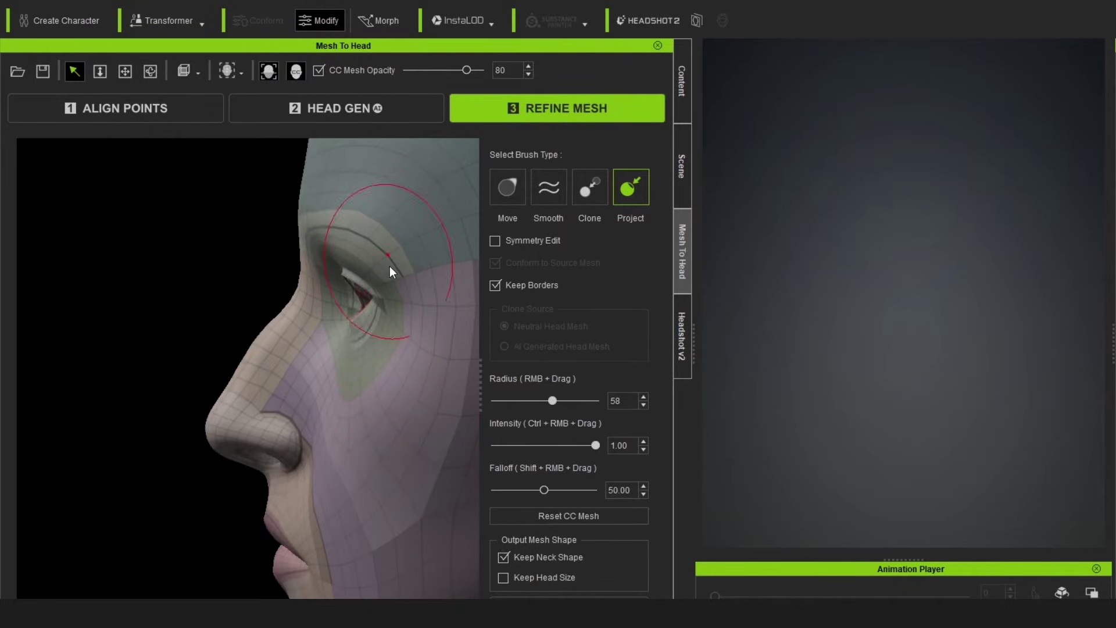
{"action": "middle_click_drag", "start_coordinate": [310, 343], "coordinate": [505, 350]}
{"action": "scroll", "coordinate": [395, 355], "scroll_direction": "down", "scroll_amount": 5}
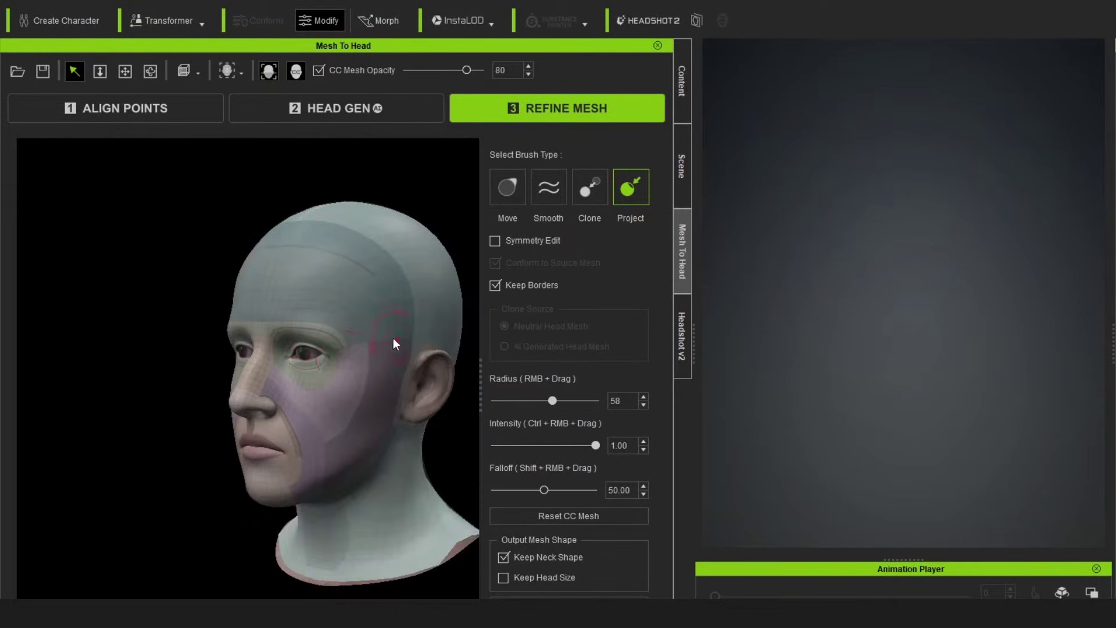
Orbit the head between profile and front views to inspect the refined mesh
{"action": "middle_click_drag", "start_coordinate": [393, 338], "coordinate": [430, 378]}
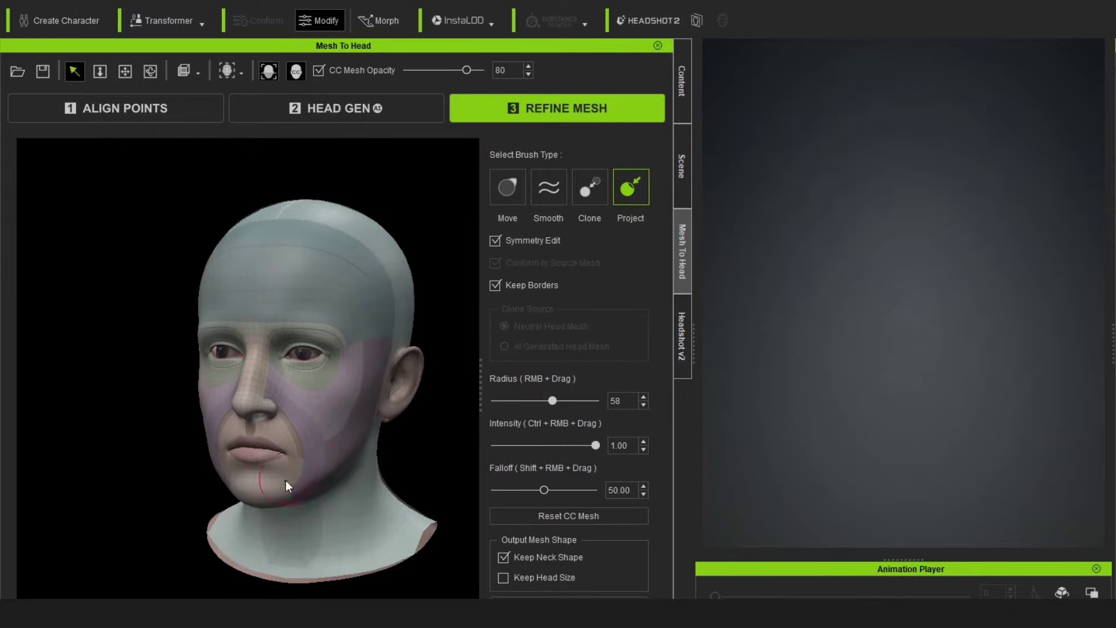
{"action": "mouse_move", "coordinate": [372, 376]}
{"action": "middle_mouse_down"}
{"action": "mouse_move", "coordinate": [417, 286]}
{"action": "mouse_move", "coordinate": [323, 321]}
{"action": "middle_mouse_up"}
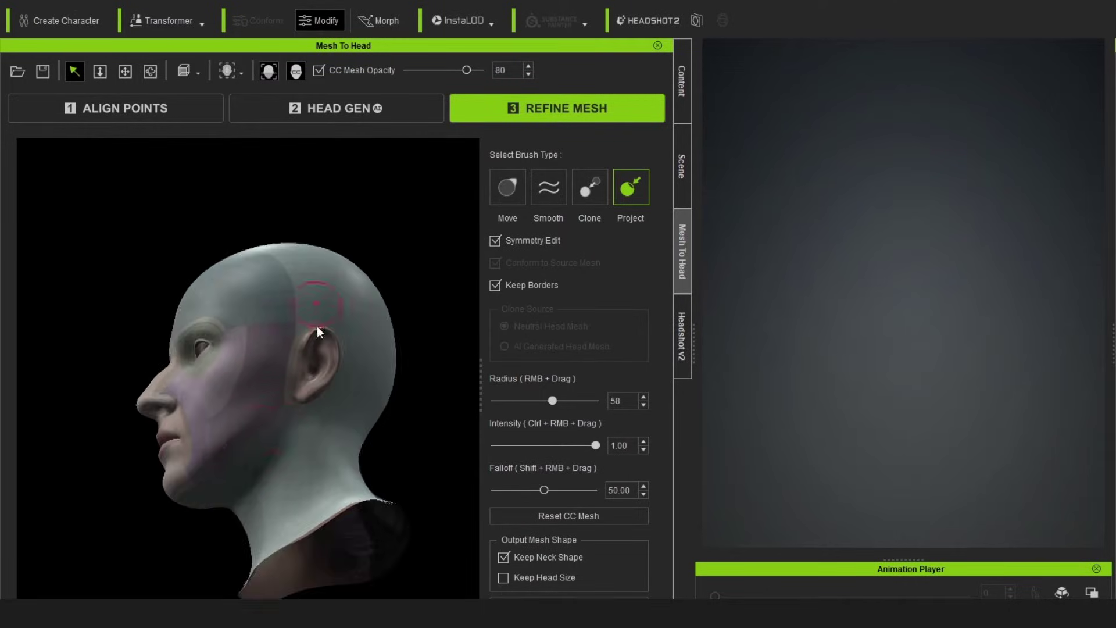
{"action": "mouse_move", "coordinate": [316, 327]}
{"action": "middle_mouse_down"}
{"action": "mouse_move", "coordinate": [177, 383]}
{"action": "mouse_move", "coordinate": [134, 386]}
{"action": "middle_mouse_up"}
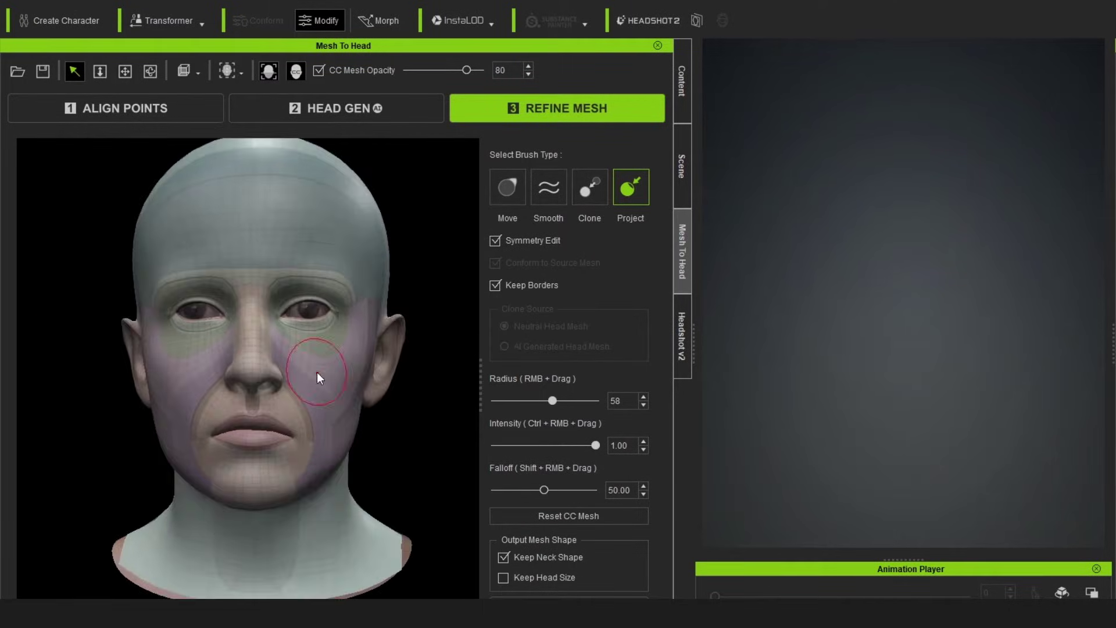
{"action": "mouse_move", "coordinate": [317, 372]}
{"action": "middle_mouse_down"}
{"action": "mouse_move", "coordinate": [338, 399]}
{"action": "mouse_move", "coordinate": [317, 392]}
{"action": "middle_mouse_up"}
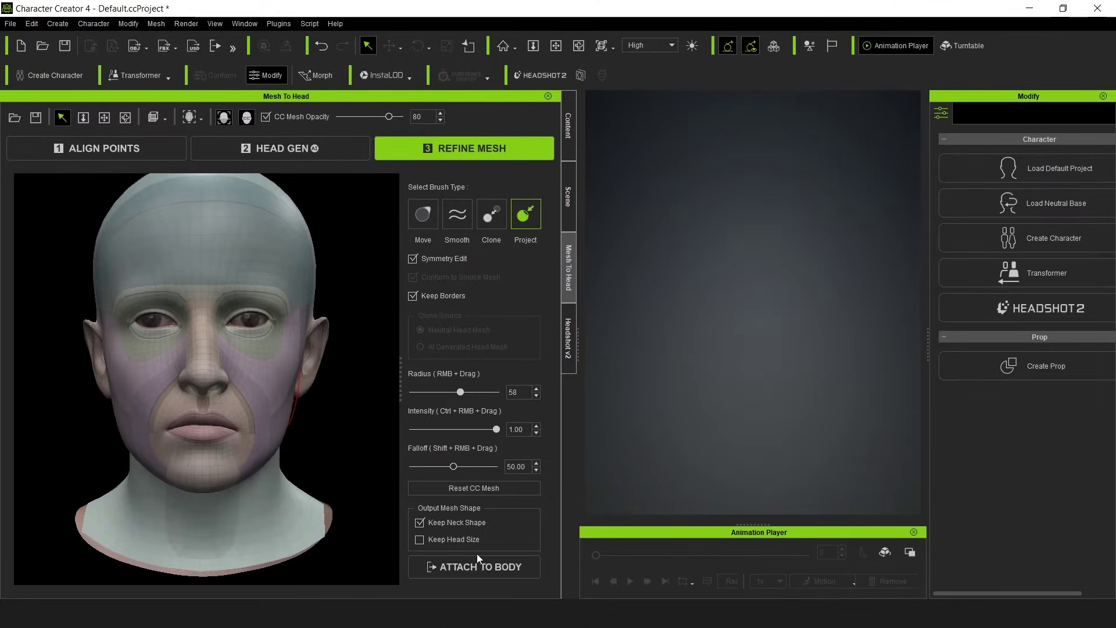
In ATTACH TO BODY, choose the Female body type and generate the character
{"action": "left_click", "coordinate": [482, 567]}
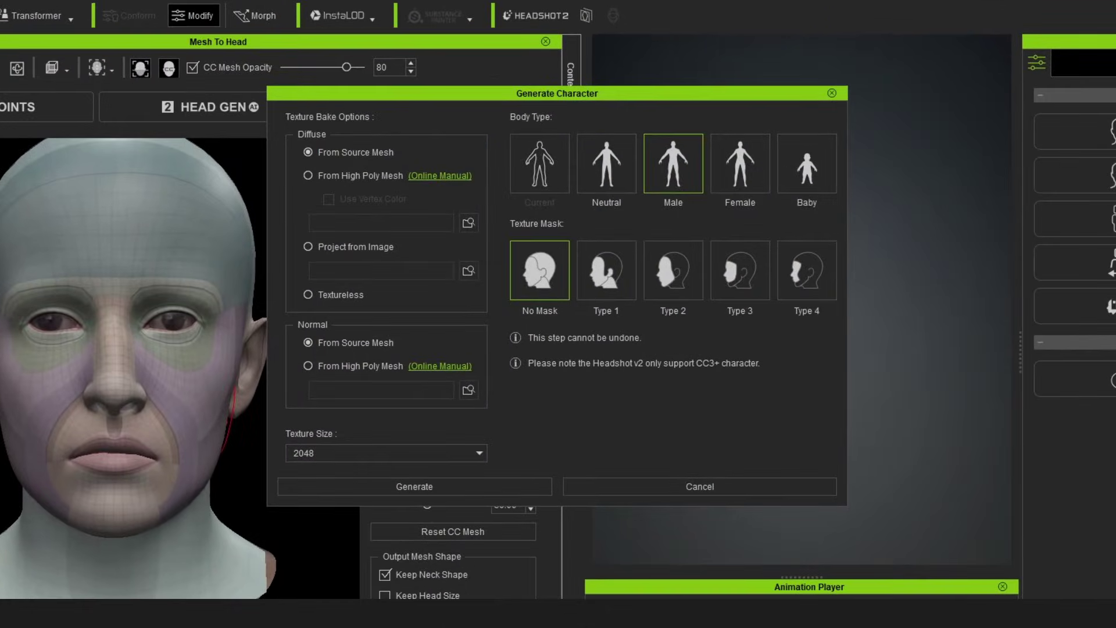
{"action": "left_click", "coordinate": [756, 173]}
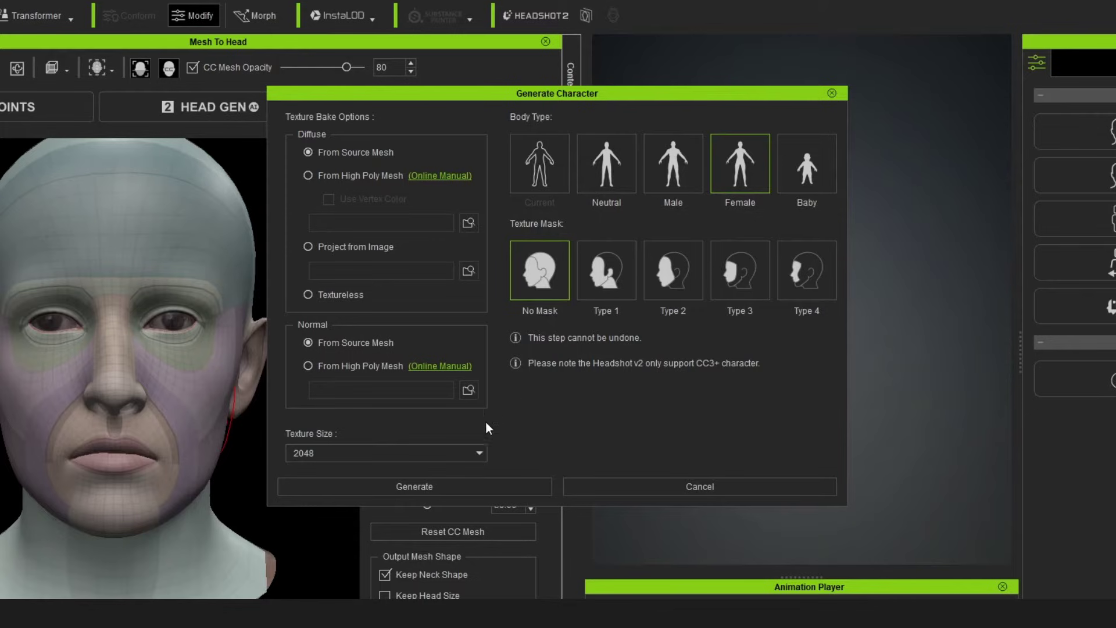
{"action": "left_click", "coordinate": [443, 484]}
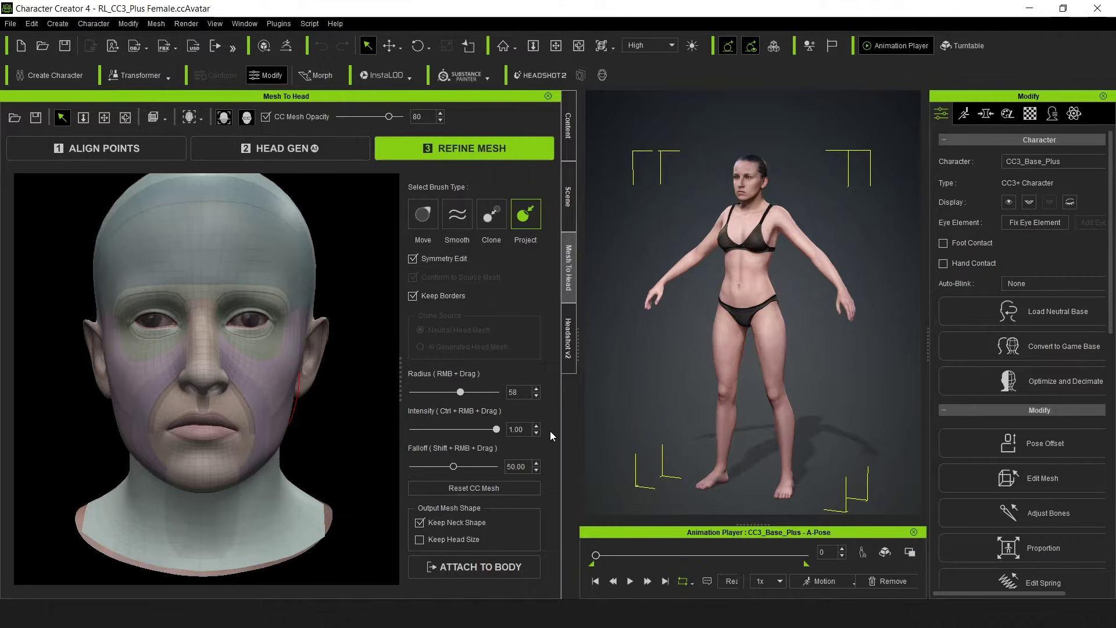
Put the Chic bun medium hairstyle from the Hair library on the character
{"action": "left_click", "coordinate": [569, 136]}
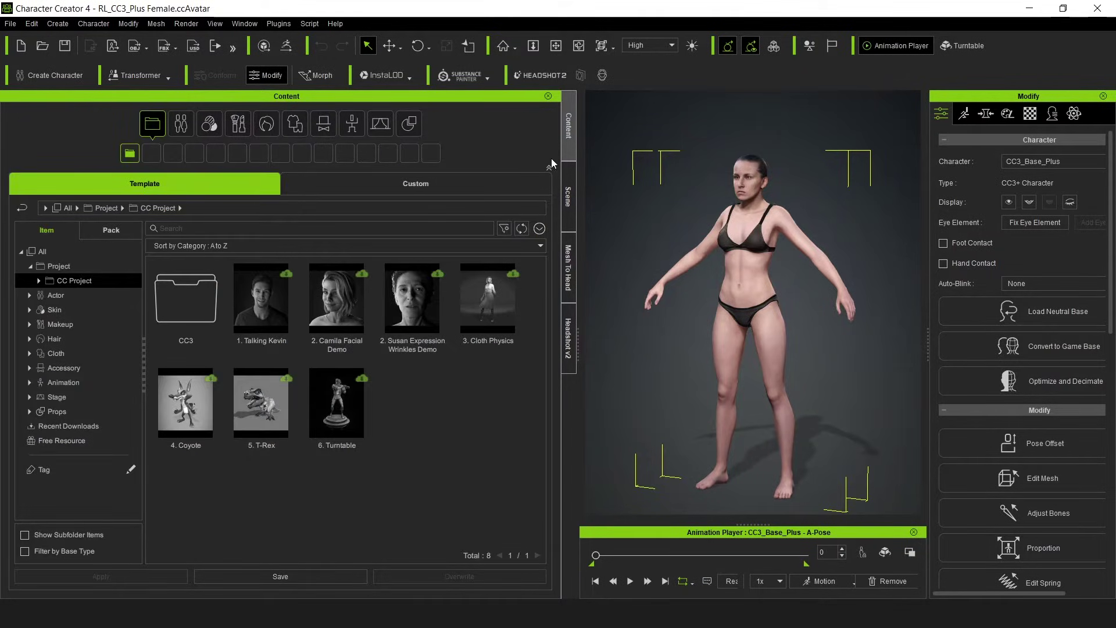
{"action": "left_click", "coordinate": [29, 339]}
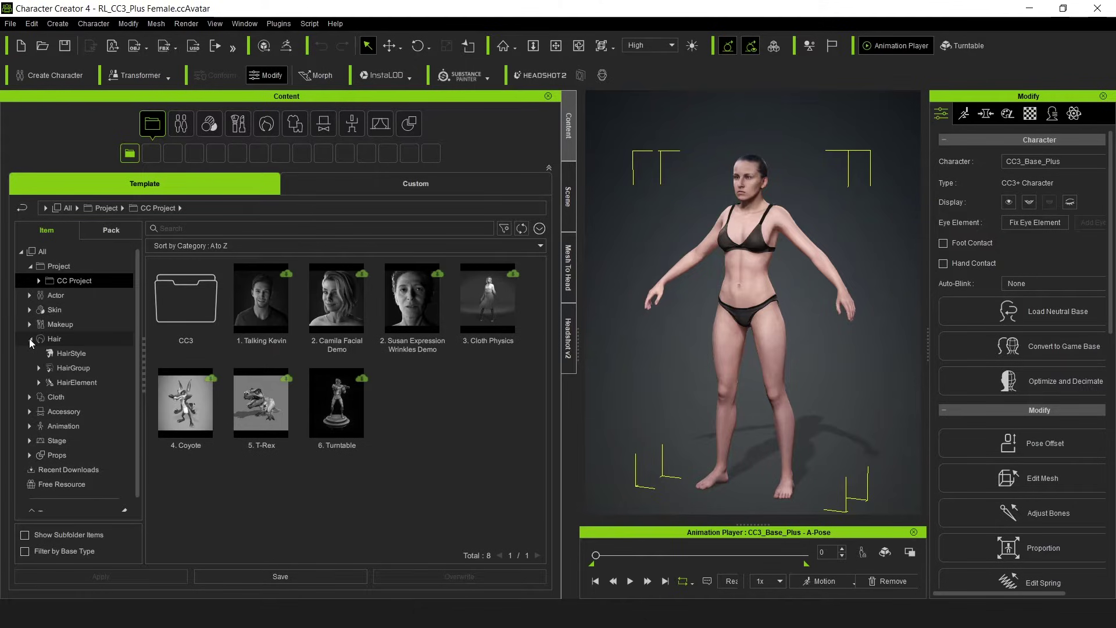
{"action": "left_click", "coordinate": [63, 354]}
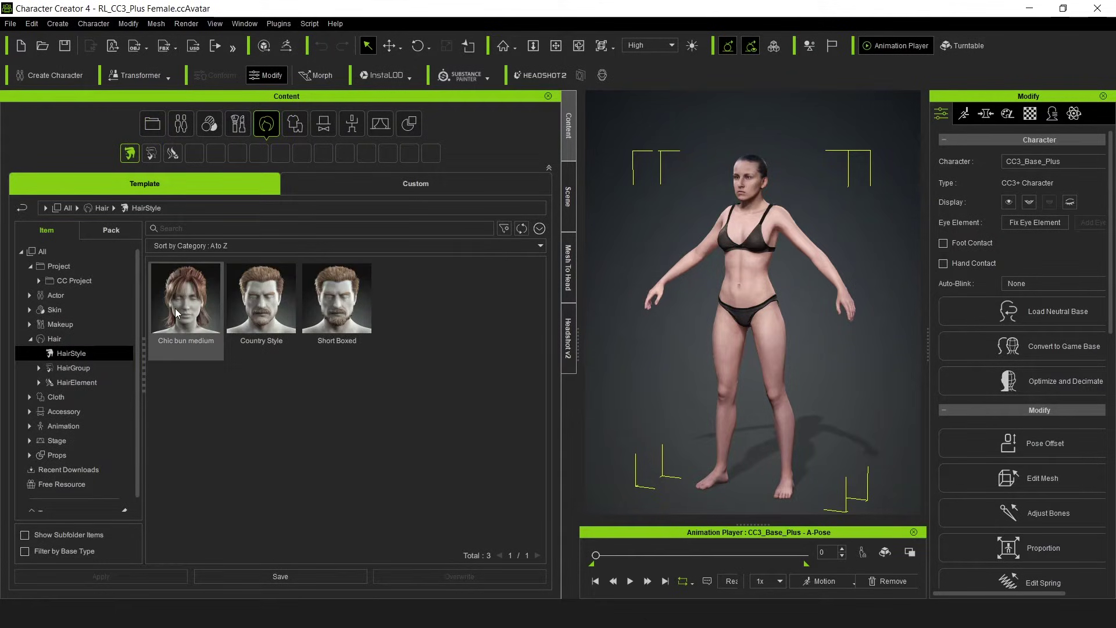
{"action": "left_click_drag", "start_coordinate": [178, 306], "coordinate": [759, 193]}
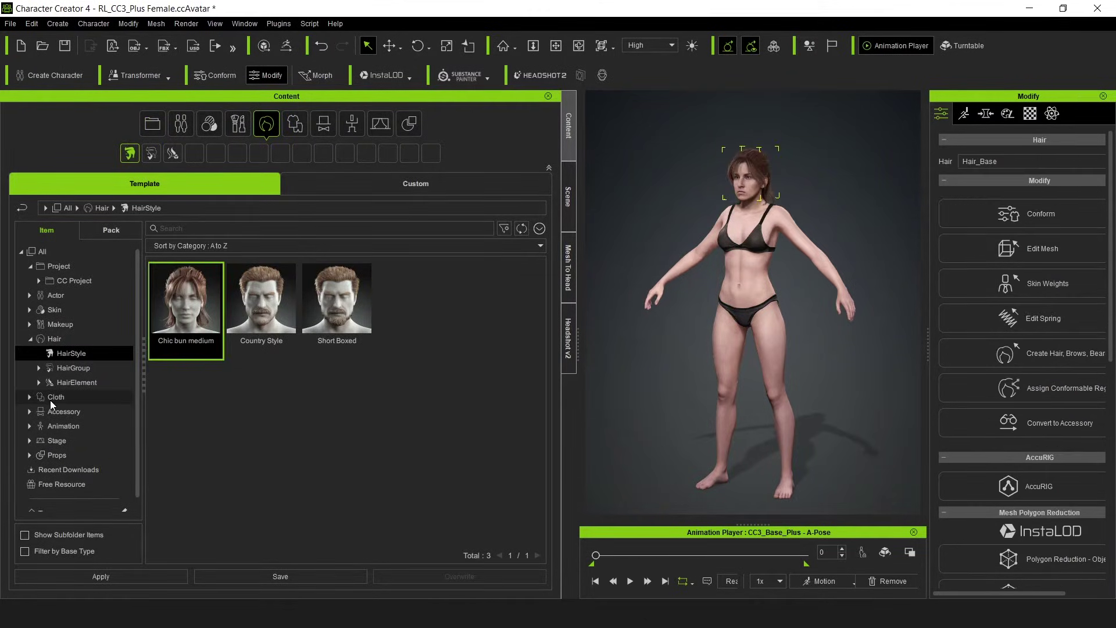
Dress the character in the white CC3 full-body Dress_A
{"action": "left_click", "coordinate": [50, 400]}
{"action": "left_click", "coordinate": [30, 397]}
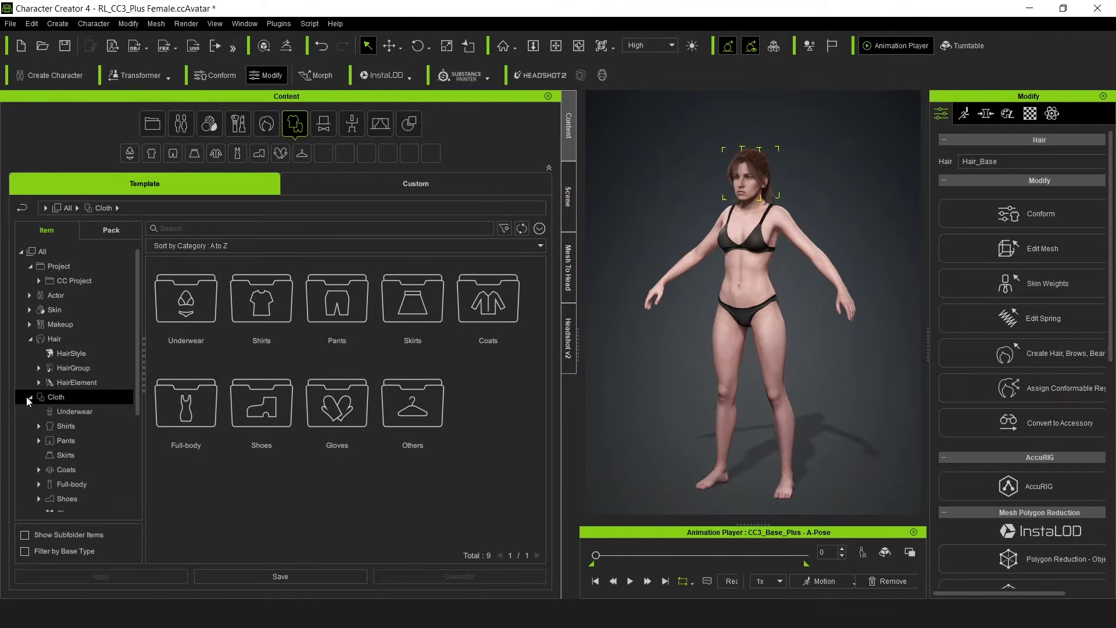
{"action": "left_click", "coordinate": [66, 484]}
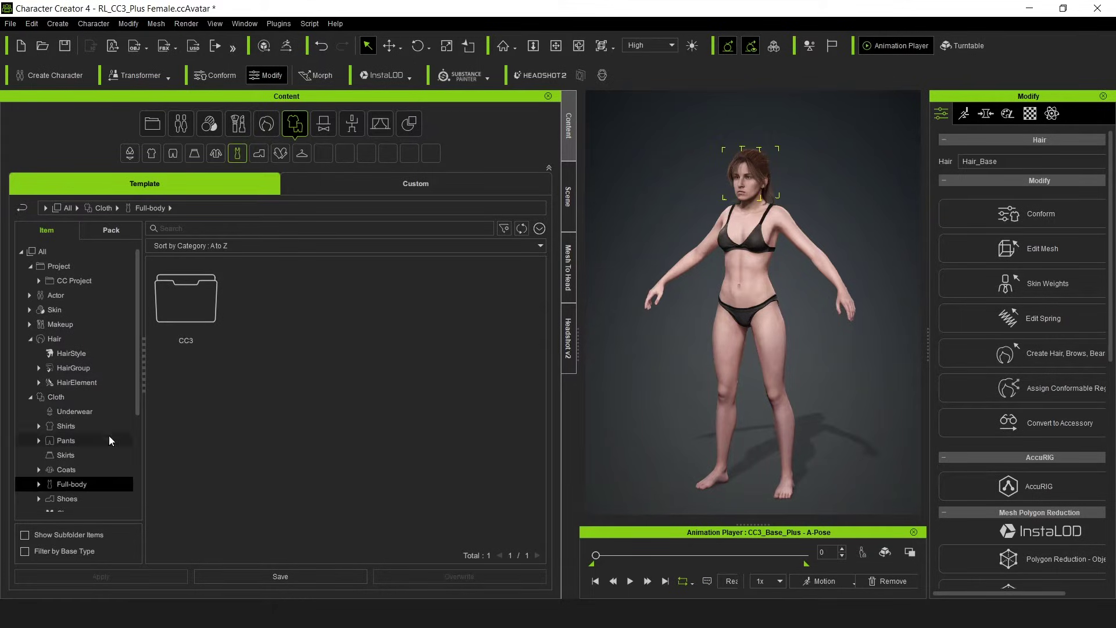
{"action": "double_click", "coordinate": [174, 328]}
{"action": "left_click_drag", "start_coordinate": [174, 329], "coordinate": [734, 255]}
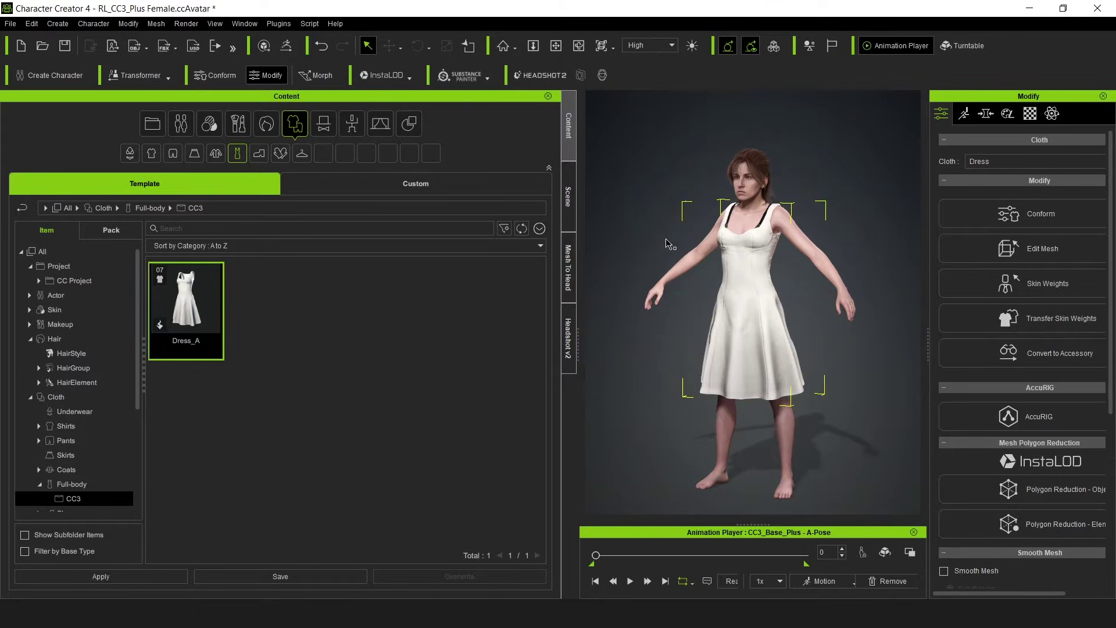
Delete the Bra and the Bang hair piece from the scene items
{"action": "left_click", "coordinate": [567, 197]}
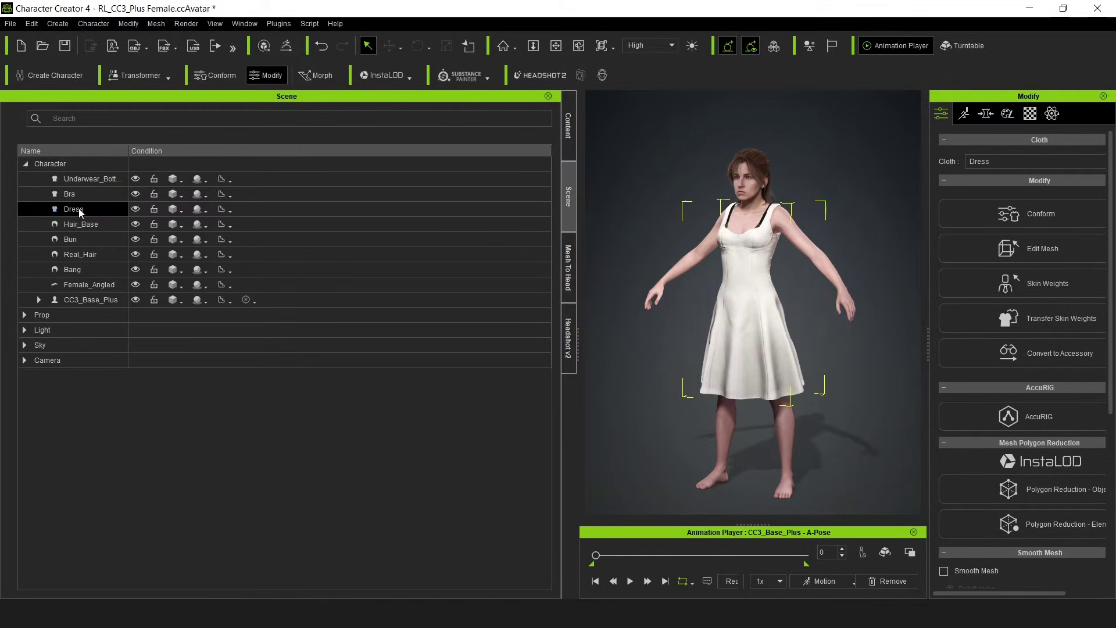
{"action": "left_click", "coordinate": [85, 225]}
{"action": "left_click", "coordinate": [84, 254]}
{"action": "left_click", "coordinate": [89, 193]}
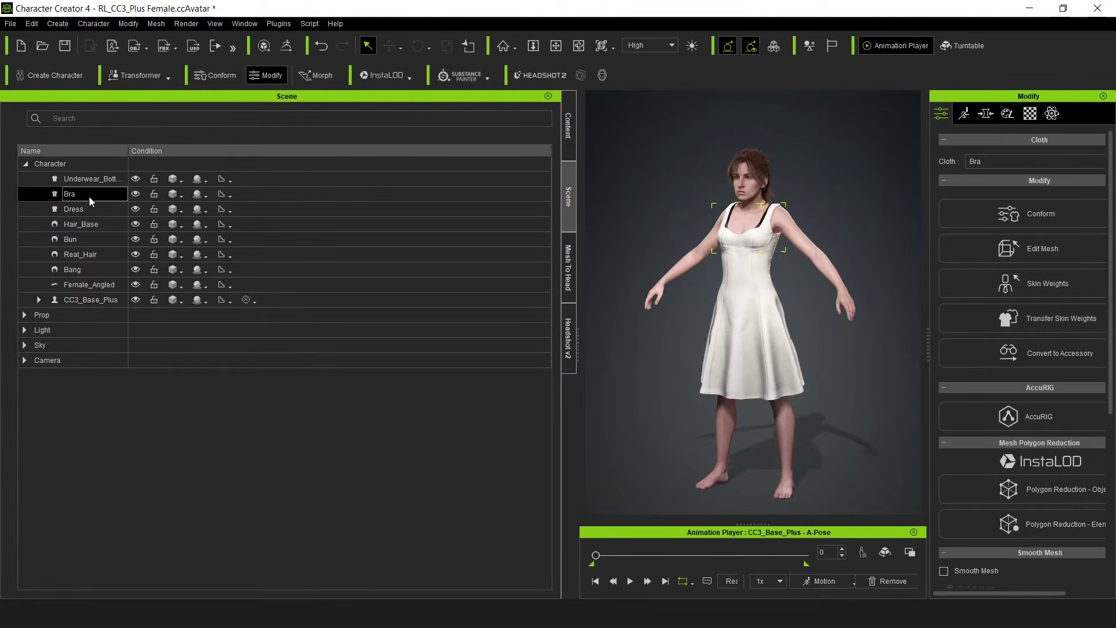
{"action": "key", "text": "Delete"}
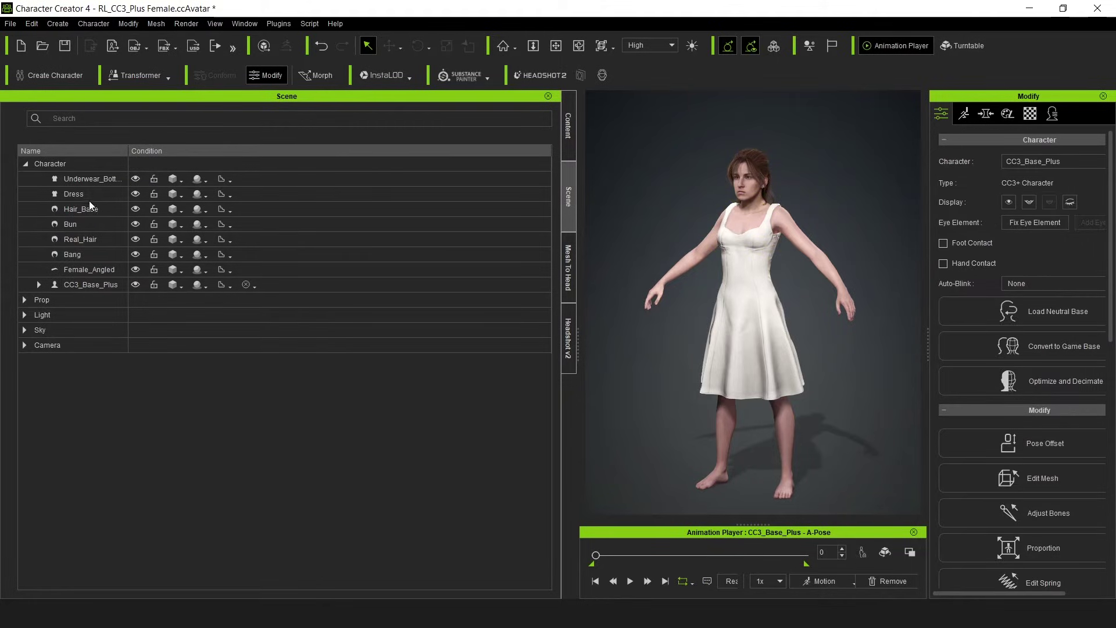
{"action": "left_click", "coordinate": [75, 255]}
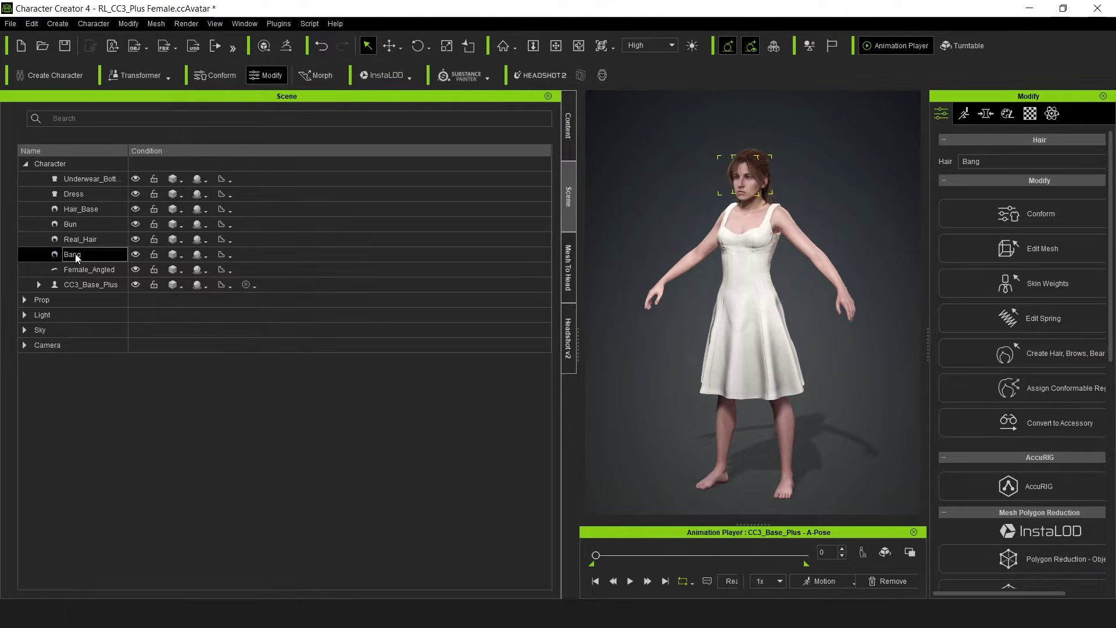
{"action": "key", "text": "Delete"}
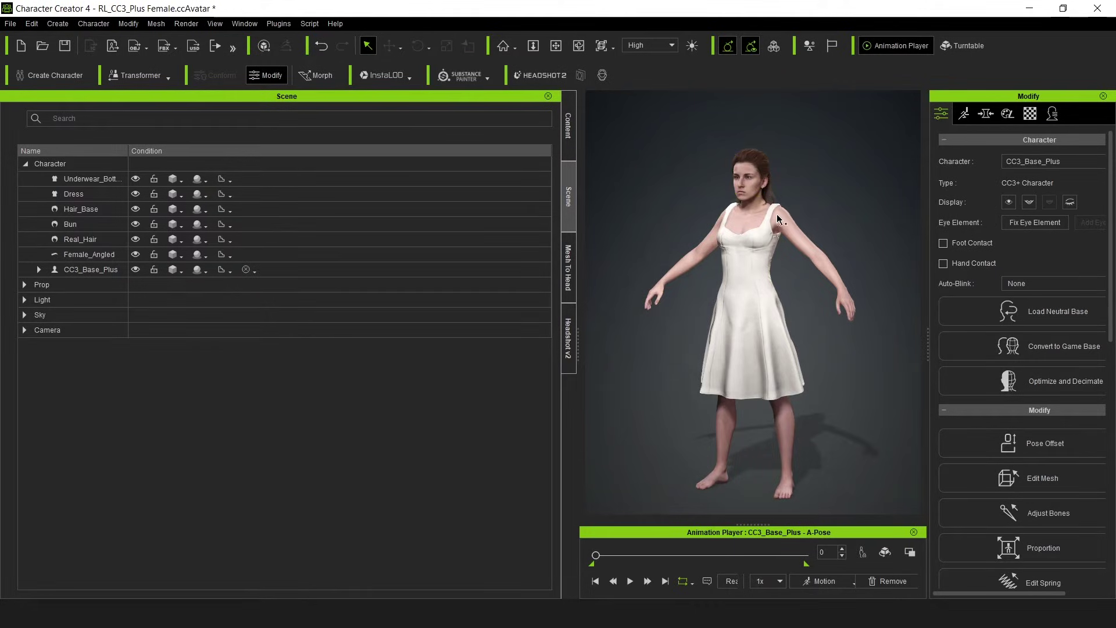
Put the character in a relaxed standing pose from the motion presets
{"action": "right_click_drag", "start_coordinate": [755, 245], "coordinate": [926, 238]}
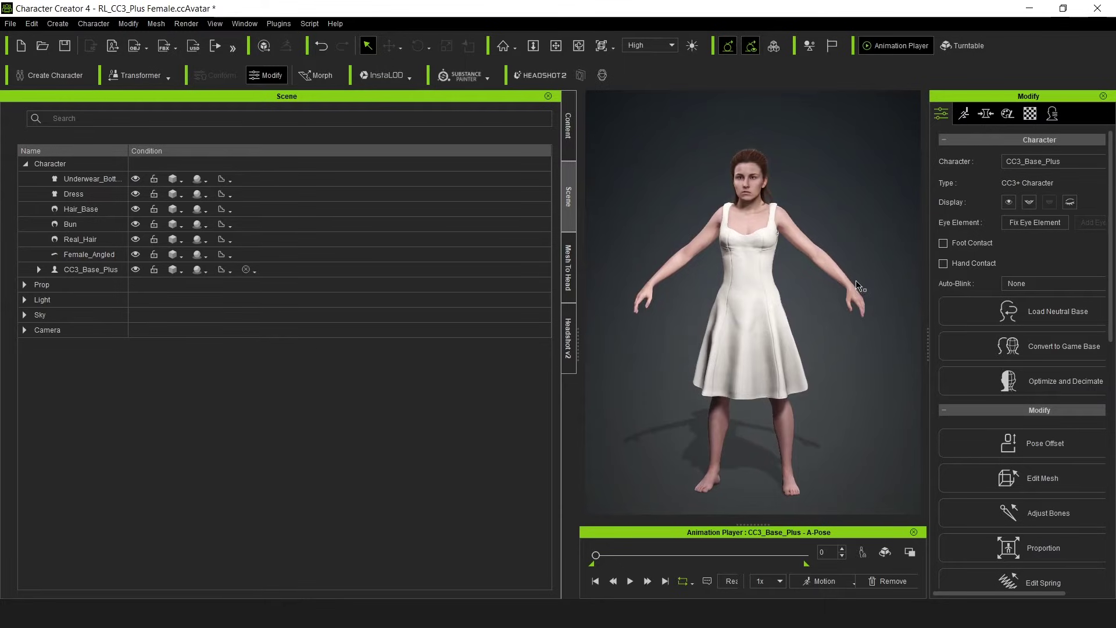
{"action": "left_click", "coordinate": [854, 584]}
{"action": "mouse_move", "coordinate": [821, 456]}
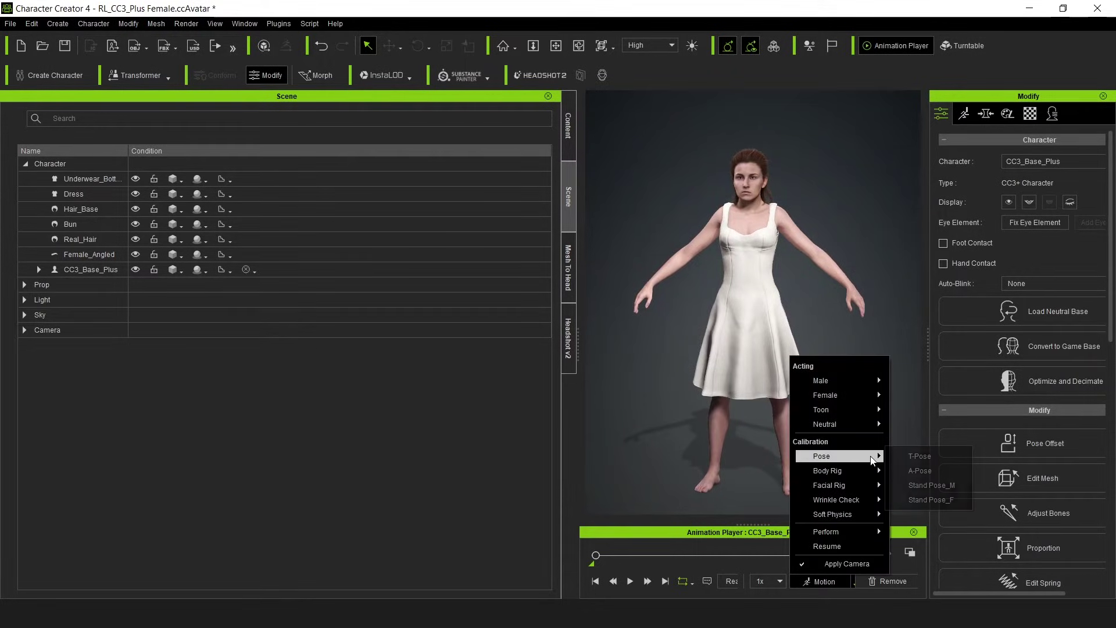
{"action": "left_click", "coordinate": [931, 499]}
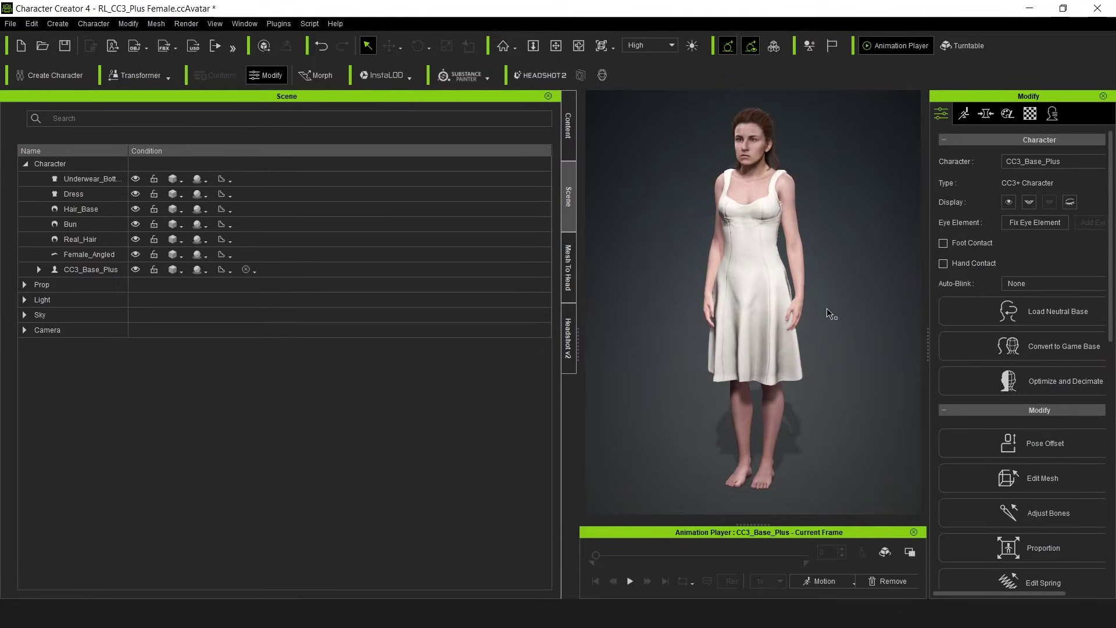
In Headshot v2, switch the head skin to Clean Soft and paste a darker skin colour
{"action": "double_click", "coordinate": [712, 458]}
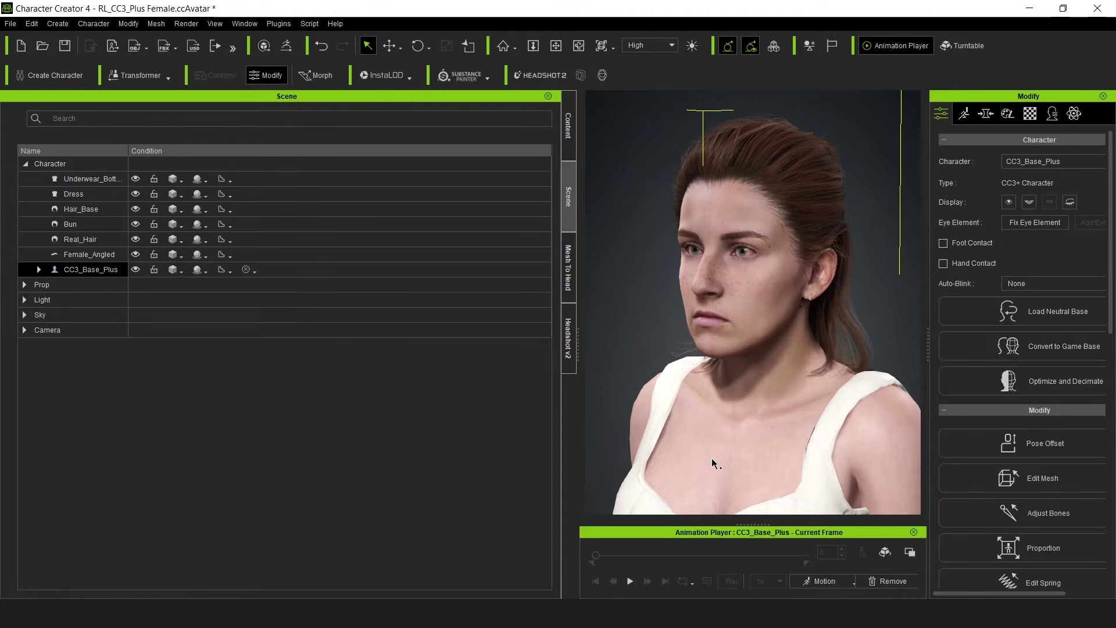
{"action": "left_click", "coordinate": [568, 341]}
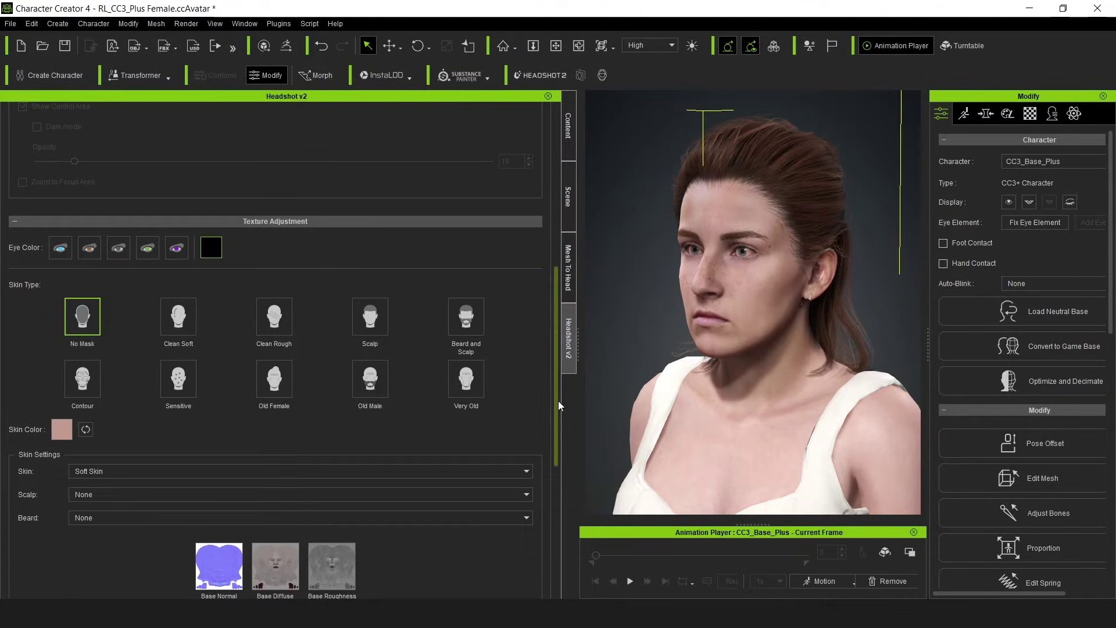
{"action": "scroll", "coordinate": [542, 421], "scroll_direction": "down", "scroll_amount": 2}
{"action": "scroll", "coordinate": [541, 421], "scroll_direction": "down", "scroll_amount": 4}
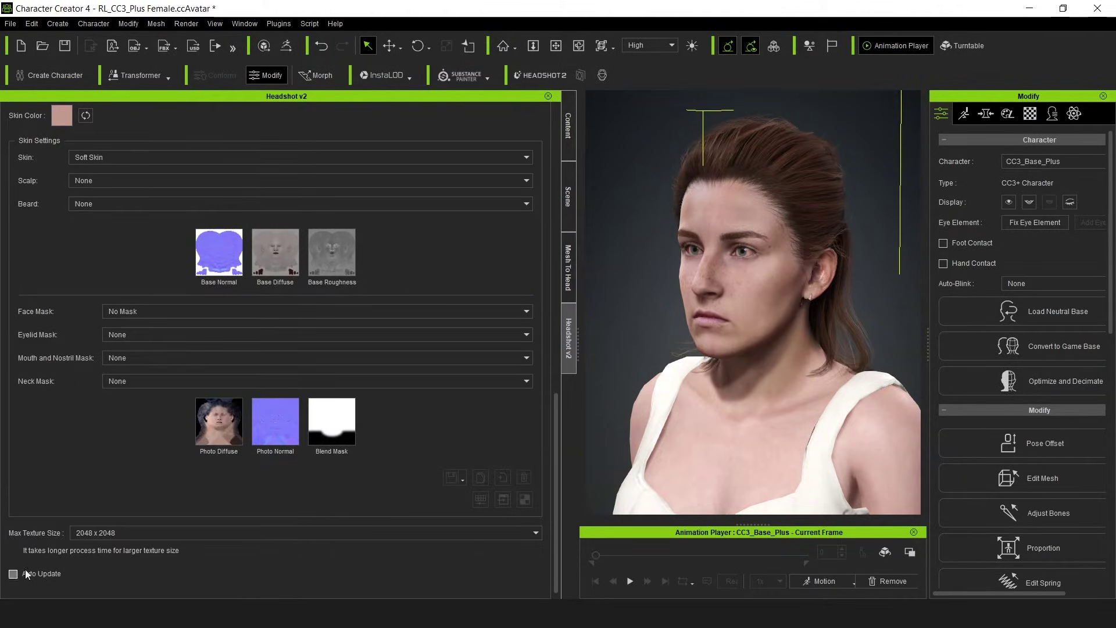
{"action": "scroll", "coordinate": [69, 471], "scroll_direction": "up", "scroll_amount": 1}
{"action": "scroll", "coordinate": [70, 471], "scroll_direction": "up", "scroll_amount": 2}
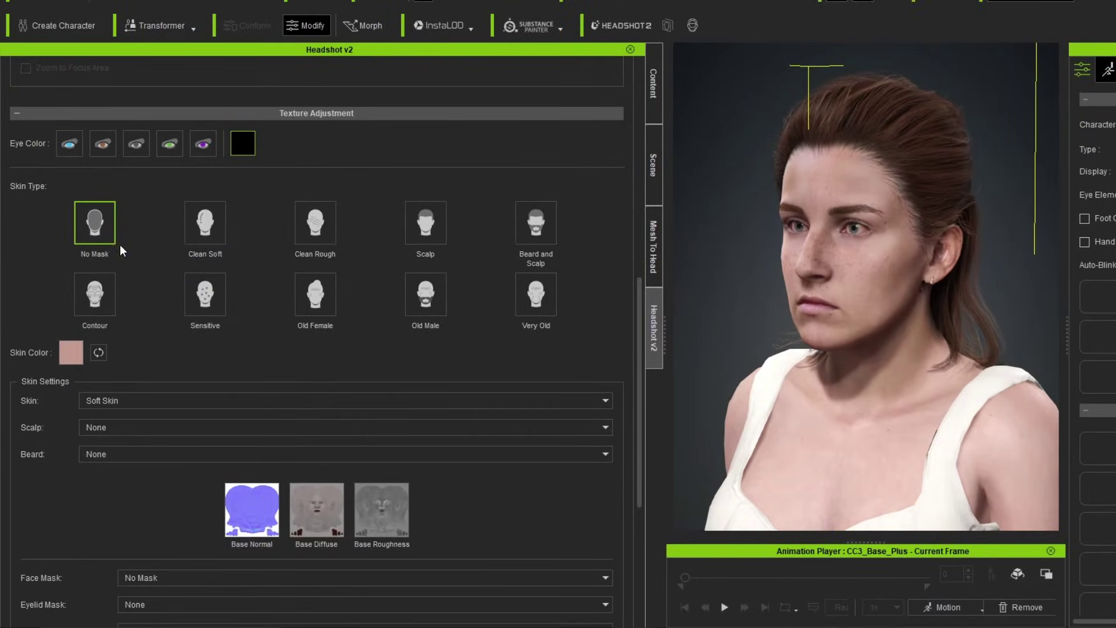
{"action": "left_click", "coordinate": [204, 242]}
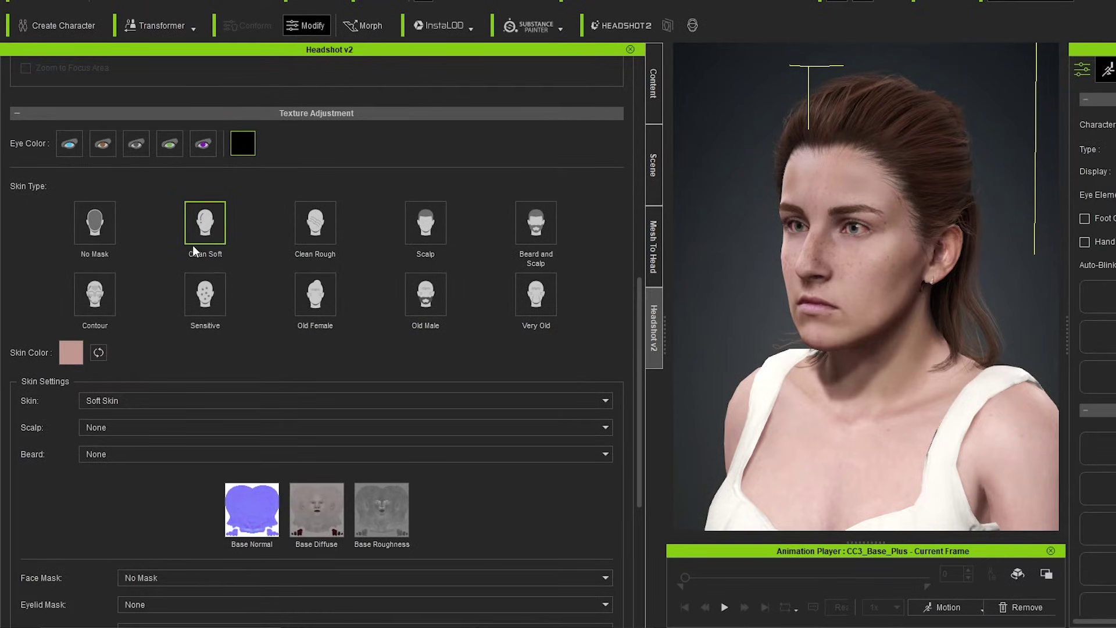
{"action": "scroll", "coordinate": [167, 330], "scroll_direction": "down", "scroll_amount": 1}
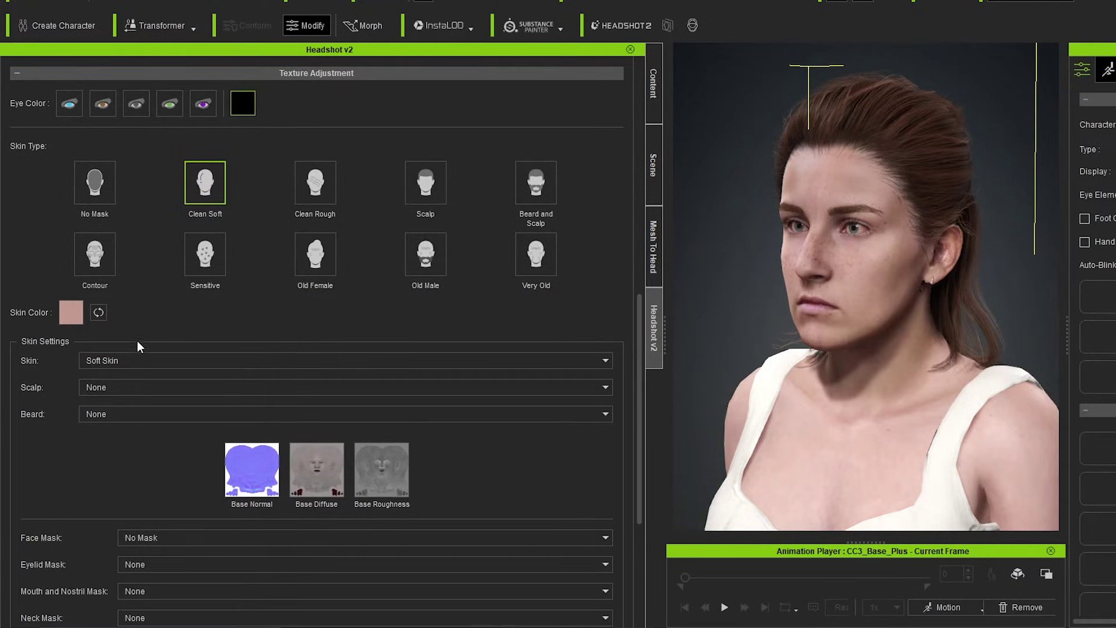
{"action": "left_click", "coordinate": [76, 315]}
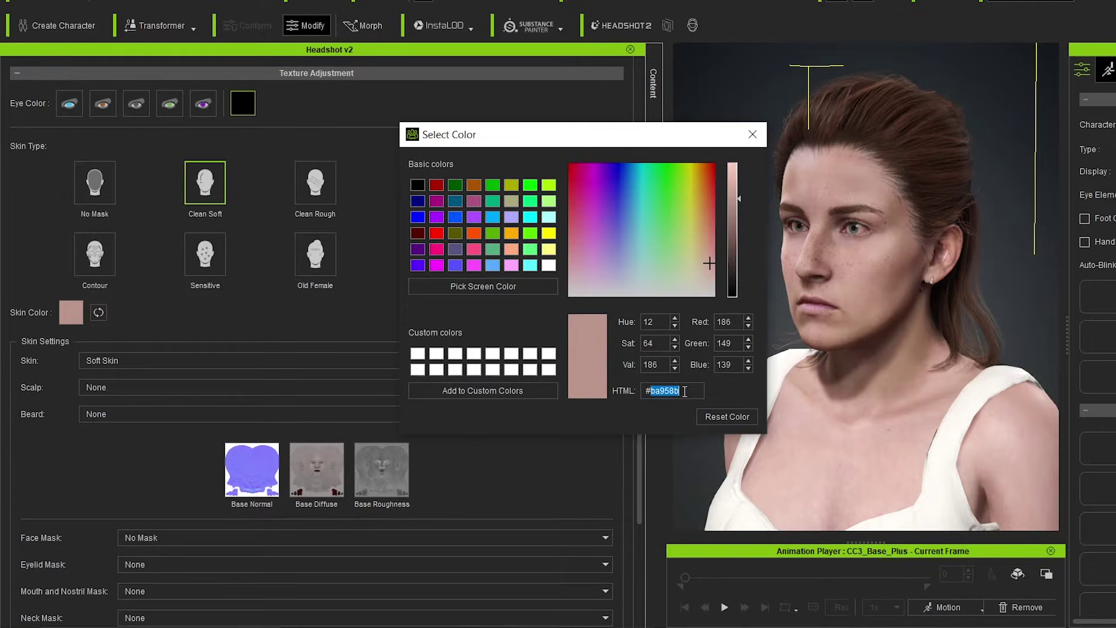
{"action": "type", "text": "#997b6f"}
{"action": "left_click", "coordinate": [753, 135]}
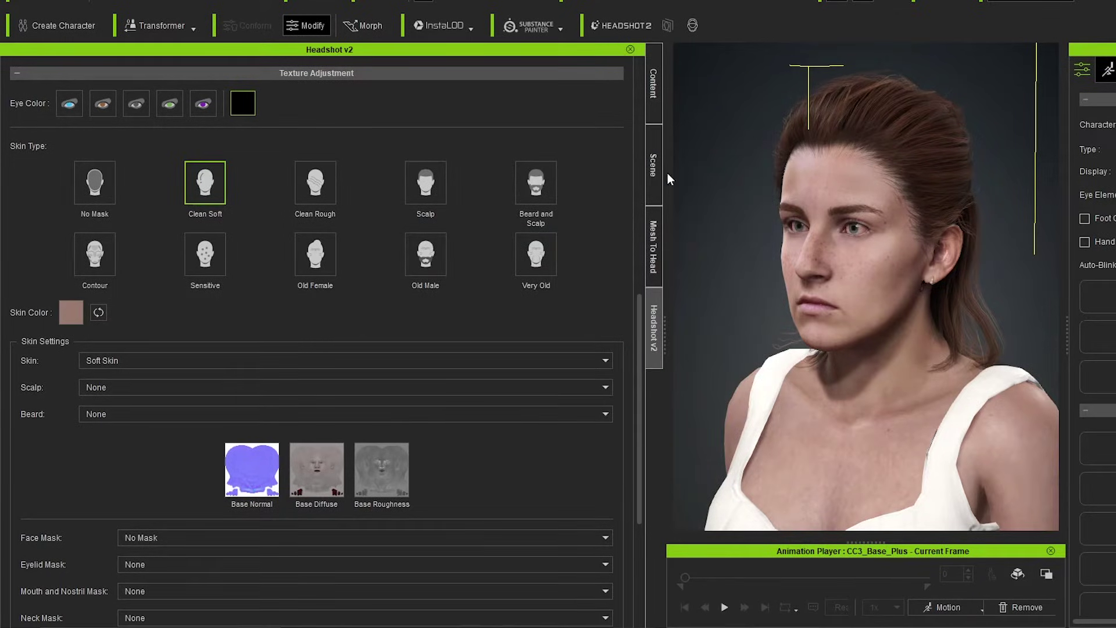
{"action": "scroll", "coordinate": [97, 323], "scroll_direction": "down", "scroll_amount": 1}
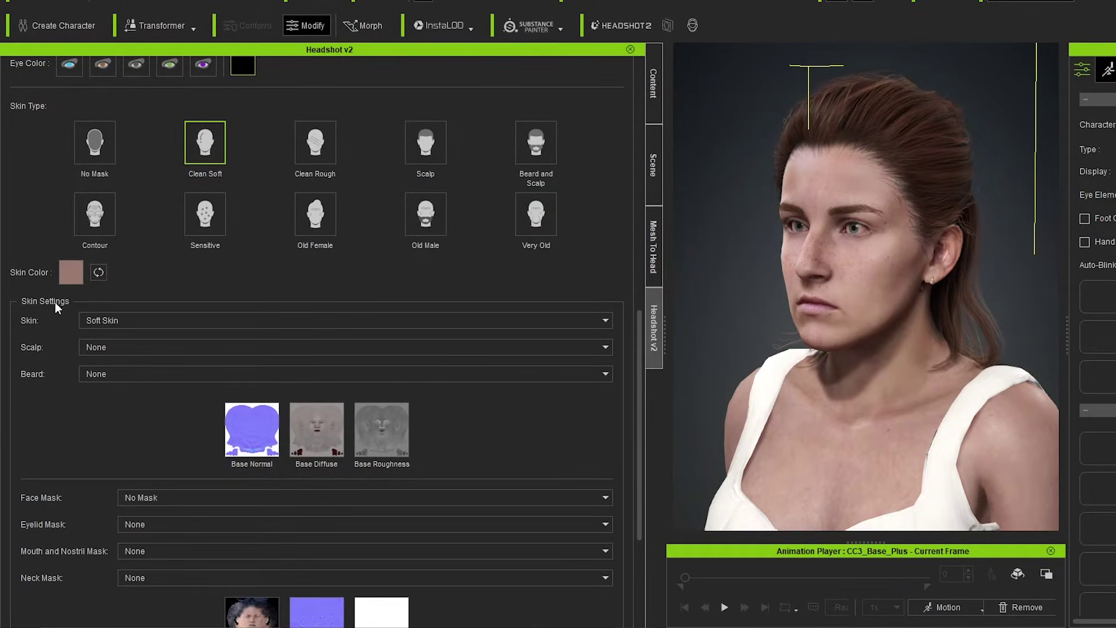
{"action": "scroll", "coordinate": [48, 320], "scroll_direction": "down", "scroll_amount": 2}
{"action": "scroll", "coordinate": [41, 324], "scroll_direction": "down", "scroll_amount": 3}
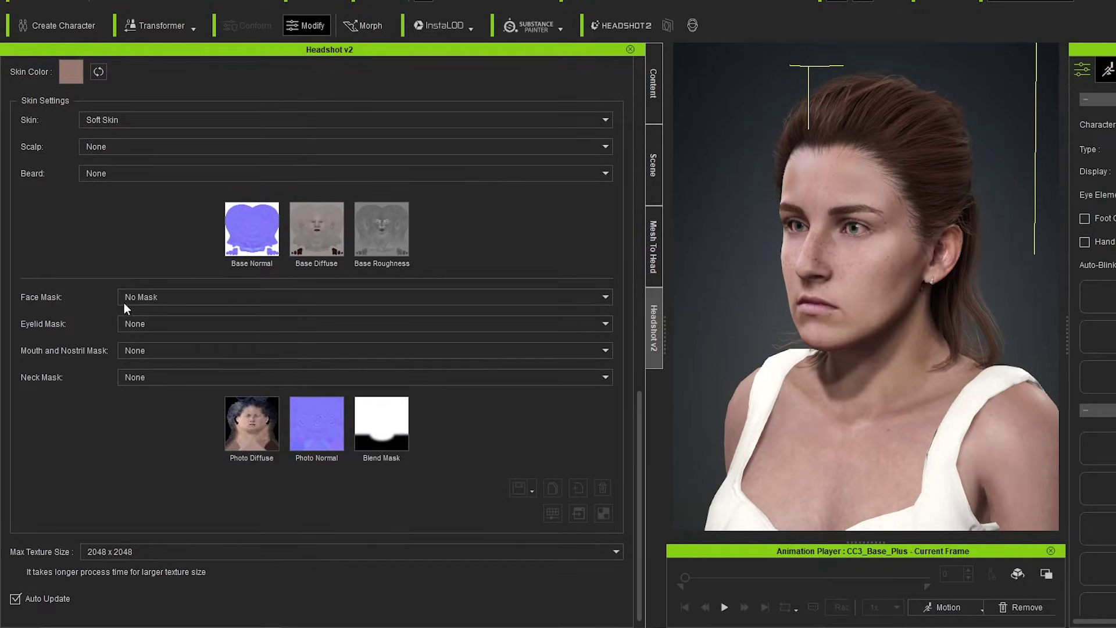
Choose 'Hair Covers Ears but Less Face' as the Headshot face mask
{"action": "left_click", "coordinate": [195, 298]}
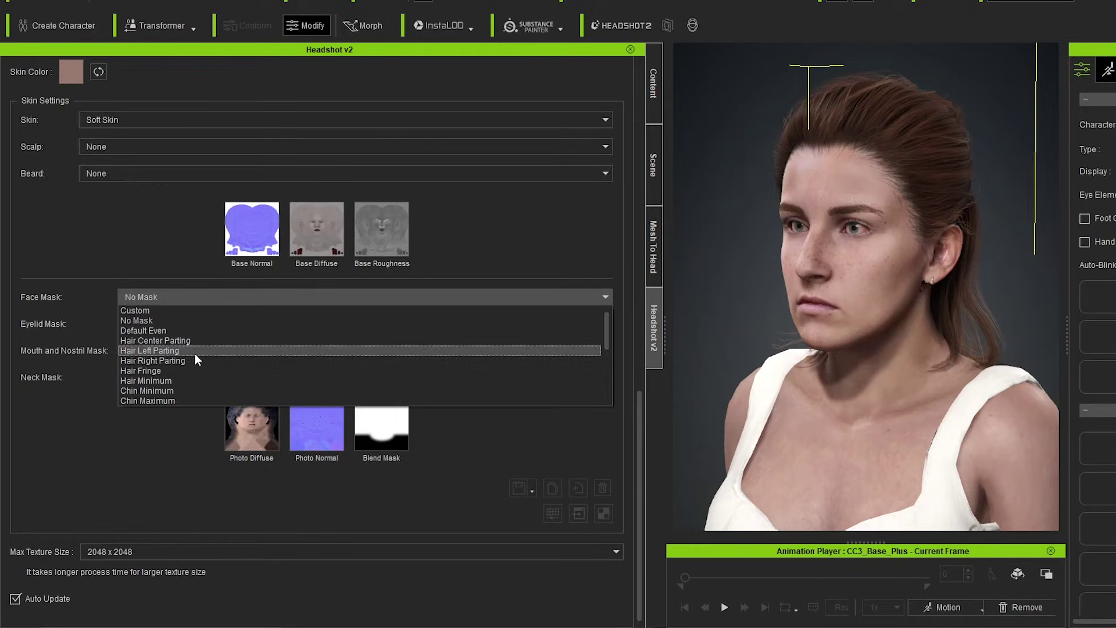
{"action": "scroll", "coordinate": [194, 376], "scroll_direction": "down", "scroll_amount": 2}
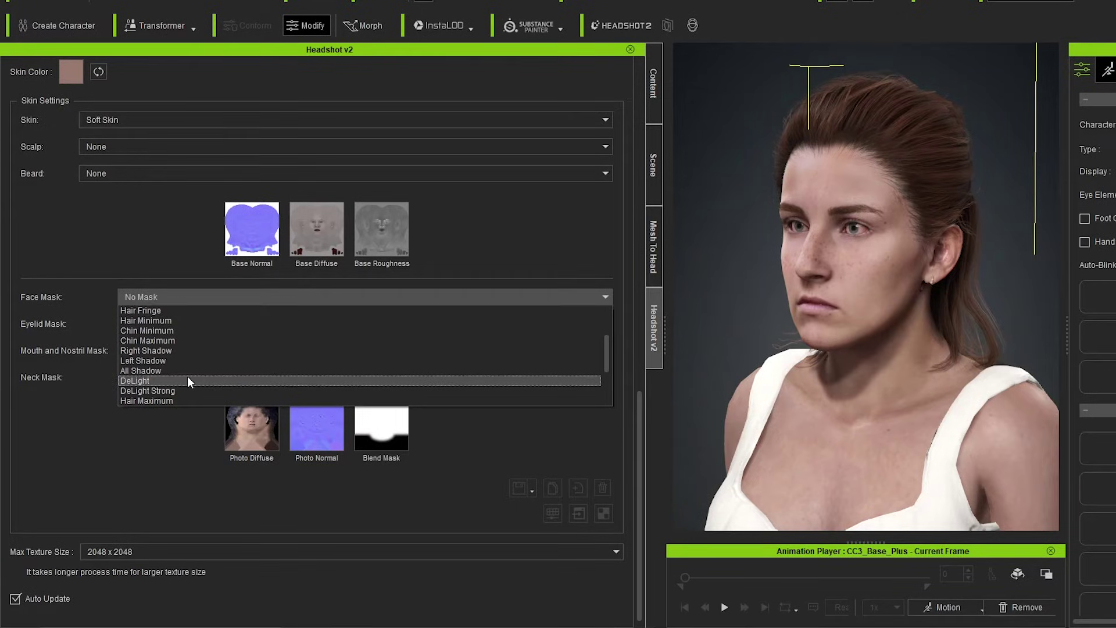
{"action": "scroll", "coordinate": [188, 376], "scroll_direction": "down", "scroll_amount": 1}
{"action": "scroll", "coordinate": [187, 376], "scroll_direction": "down", "scroll_amount": 1}
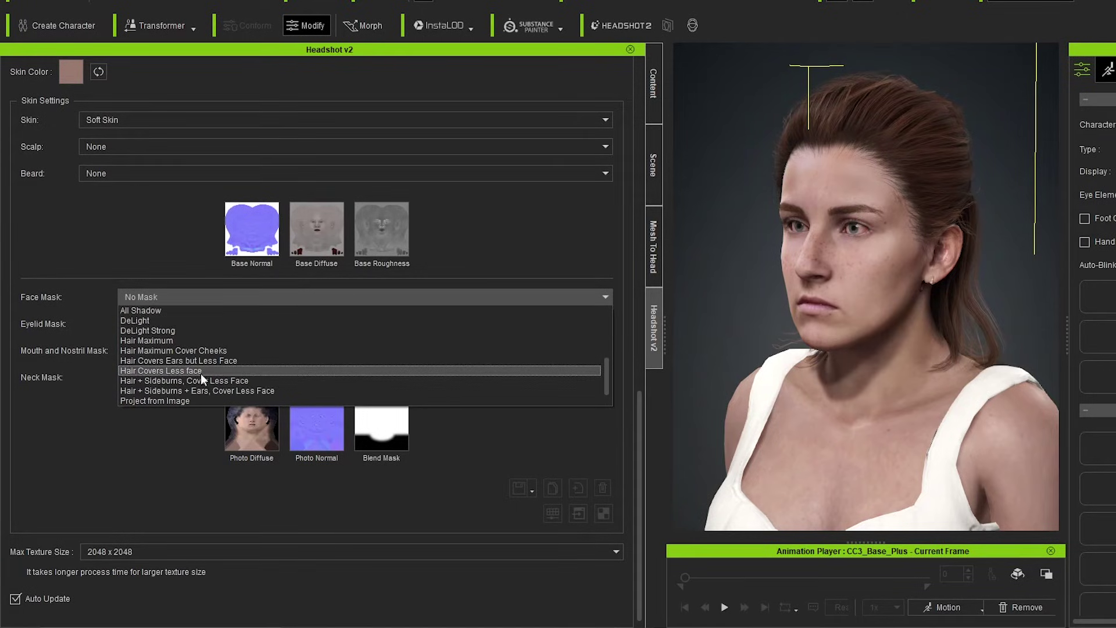
{"action": "left_click", "coordinate": [247, 361]}
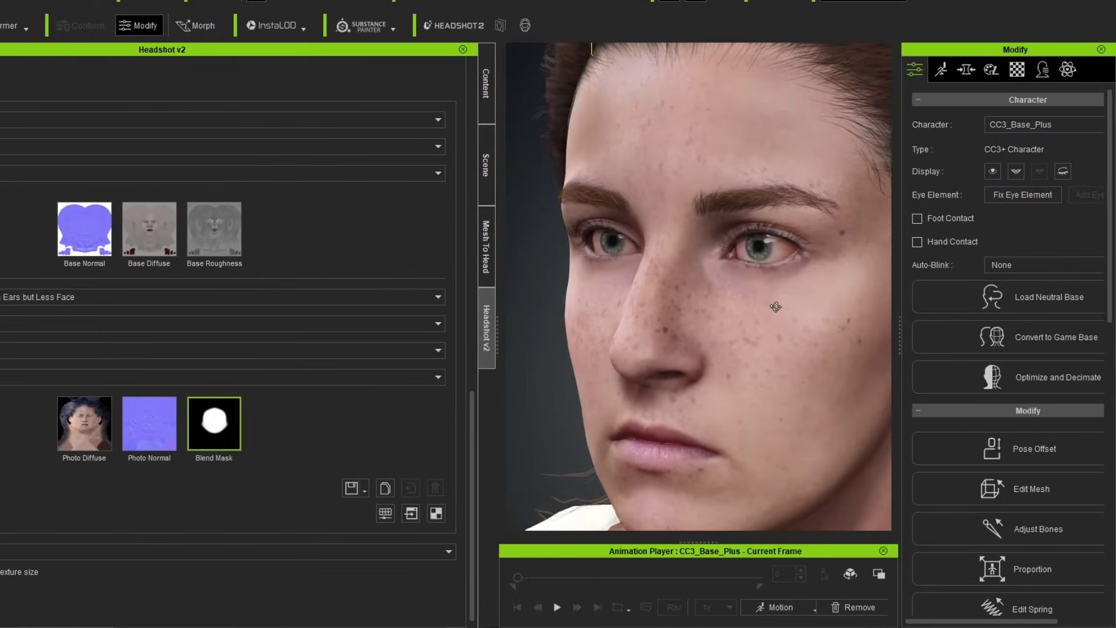
With the eyes closed, apply the Maximum Eyelid mask, then reopen the eyes
{"action": "right_click_drag", "start_coordinate": [776, 305], "coordinate": [763, 297]}
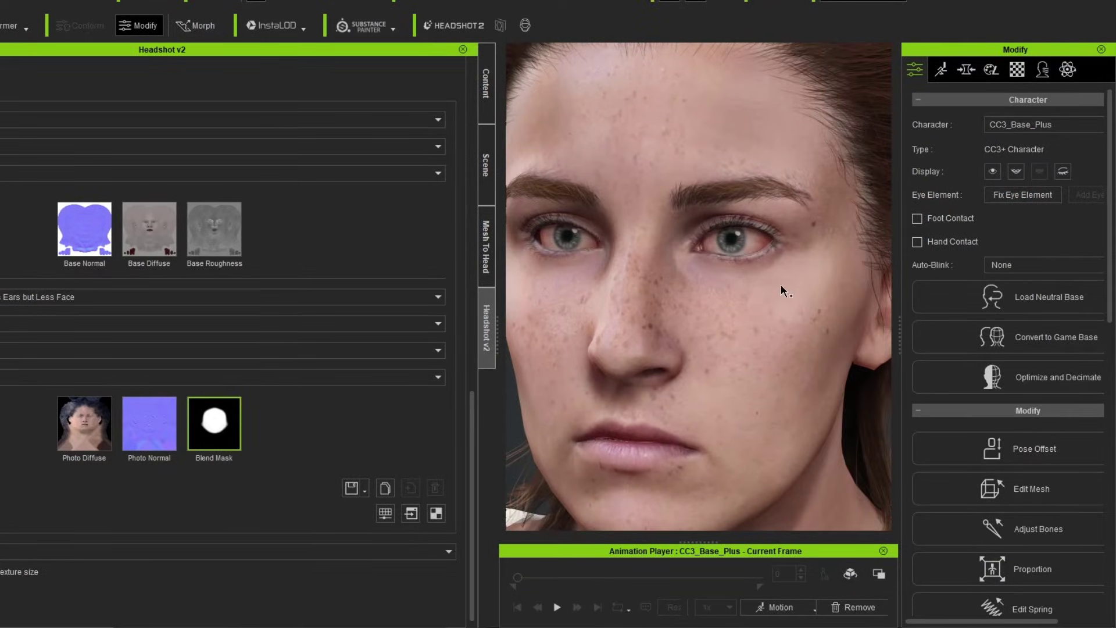
{"action": "scroll", "coordinate": [781, 277], "scroll_direction": "down", "scroll_amount": 2}
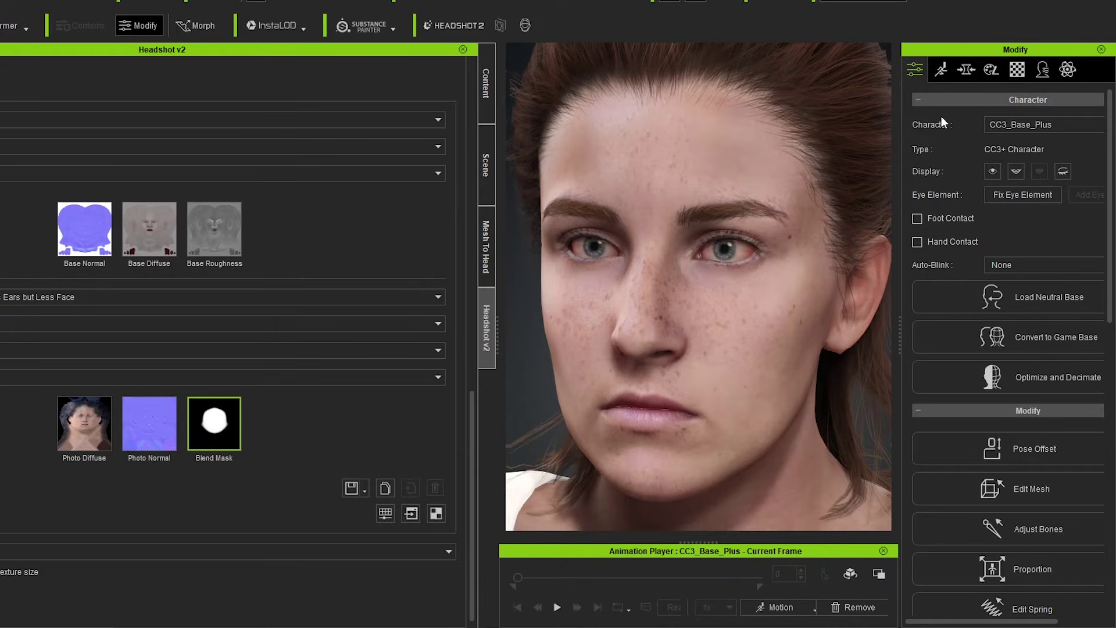
{"action": "left_click", "coordinate": [991, 172]}
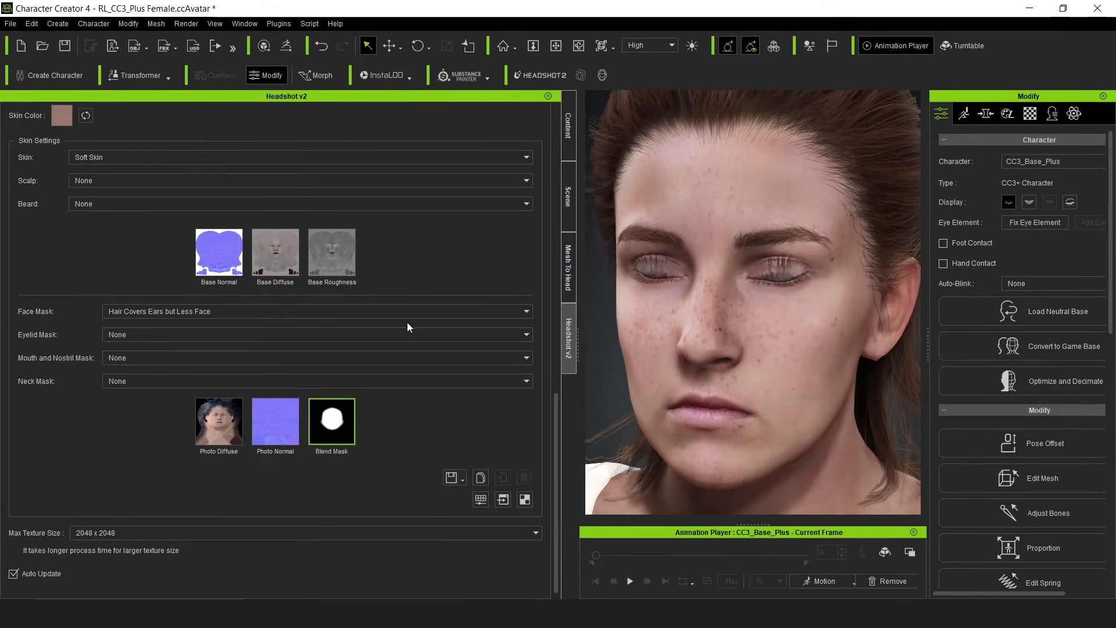
{"action": "left_click", "coordinate": [123, 337]}
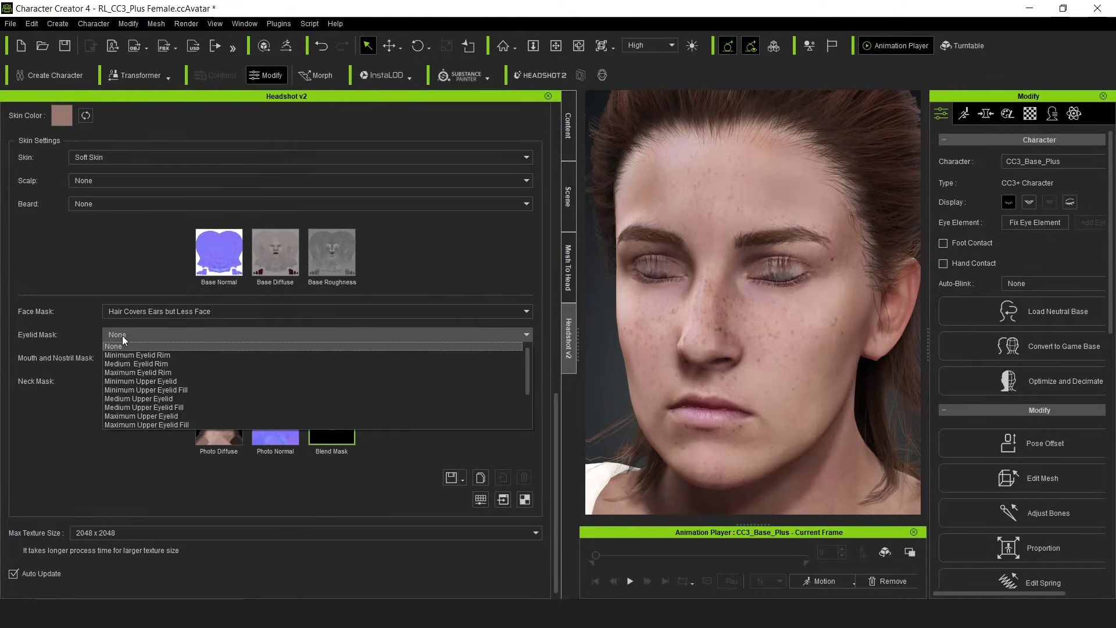
{"action": "scroll", "coordinate": [198, 348], "scroll_direction": "down", "scroll_amount": 2}
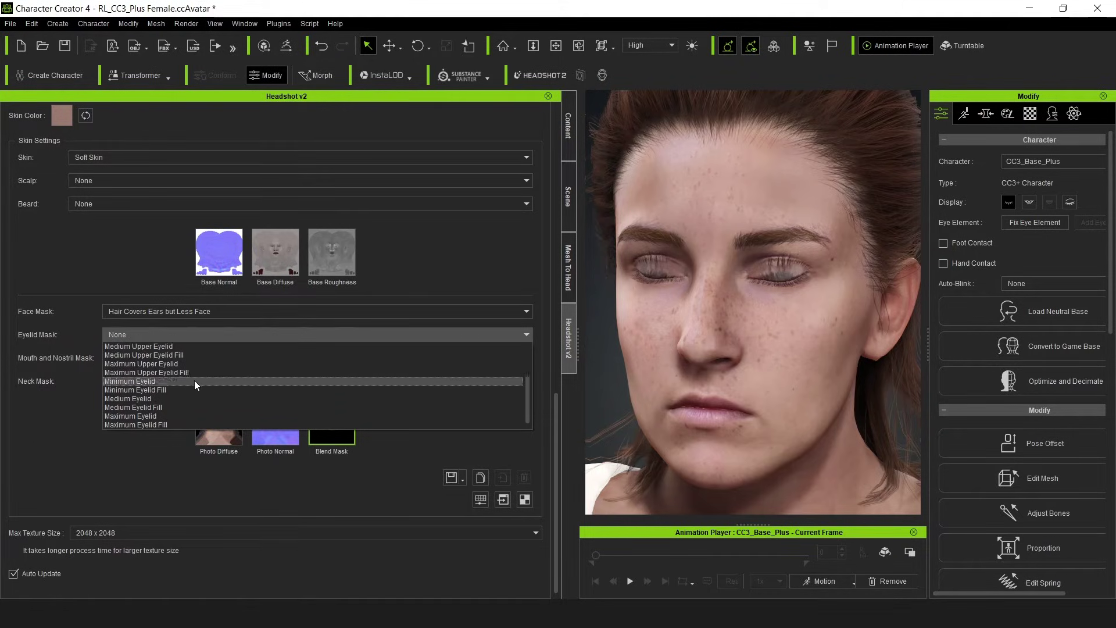
{"action": "left_click", "coordinate": [188, 416]}
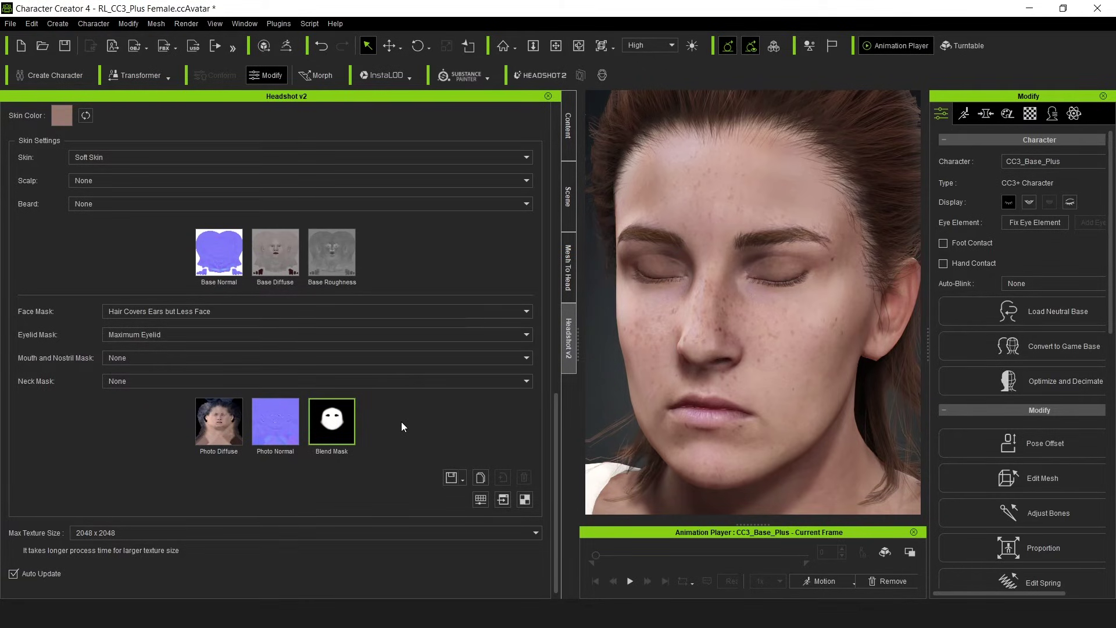
{"action": "left_click", "coordinate": [1010, 201]}
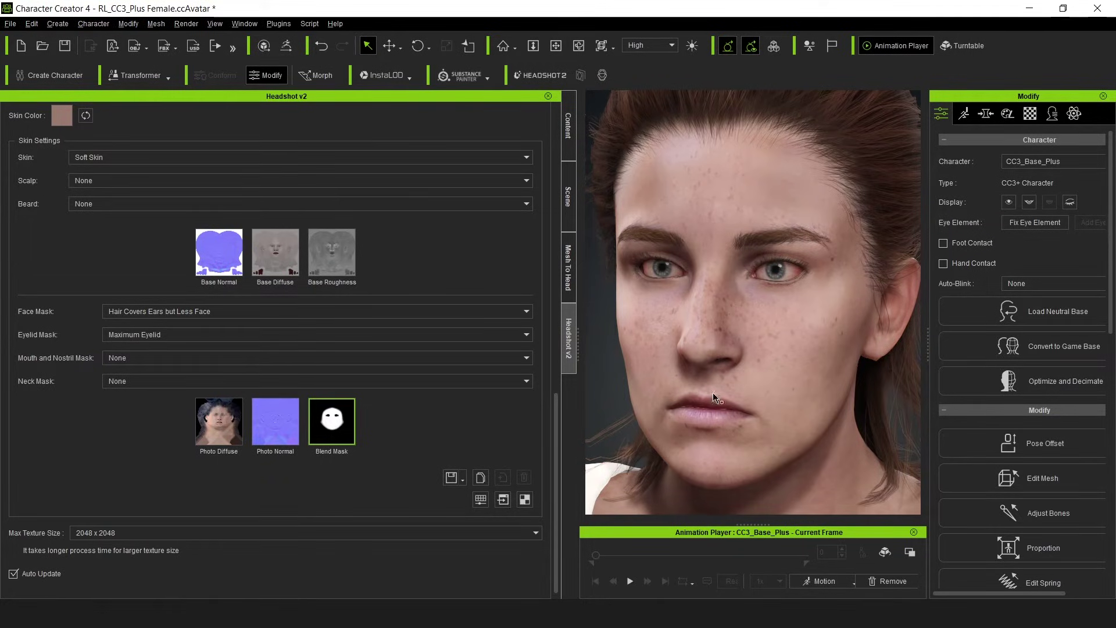
{"action": "right_click_drag", "start_coordinate": [712, 392], "coordinate": [755, 311]}
Select Medium Nostril as the Headshot Mouth and Nostril Mask
{"action": "left_click", "coordinate": [131, 358]}
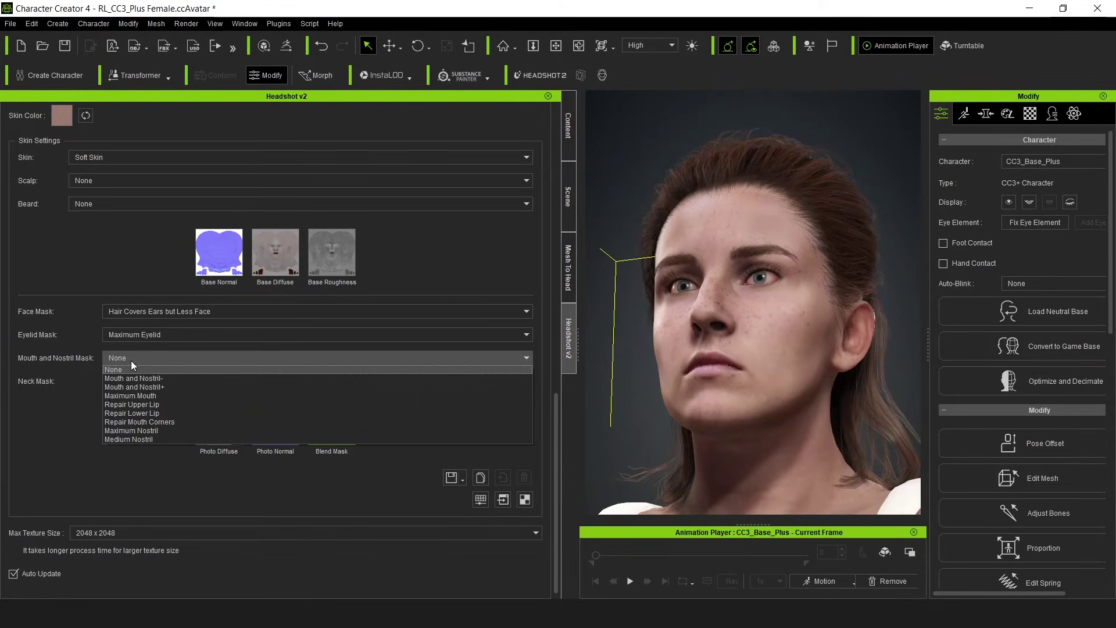
{"action": "left_click", "coordinate": [182, 439]}
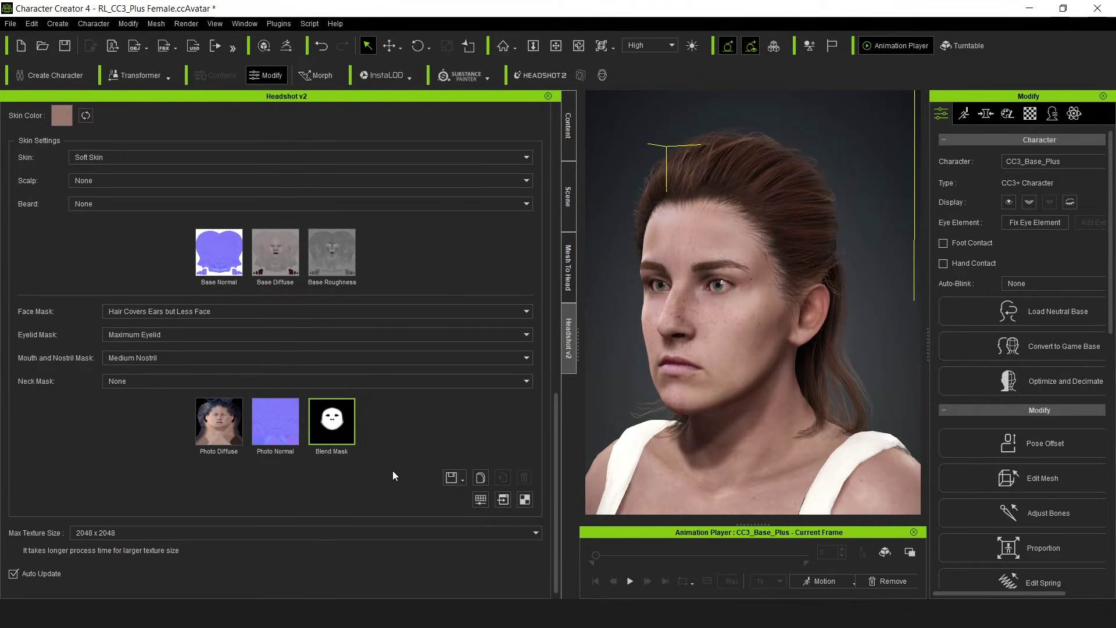
{"action": "scroll", "coordinate": [393, 476], "scroll_direction": "up", "scroll_amount": 2}
{"action": "scroll", "coordinate": [392, 475], "scroll_direction": "up", "scroll_amount": 4}
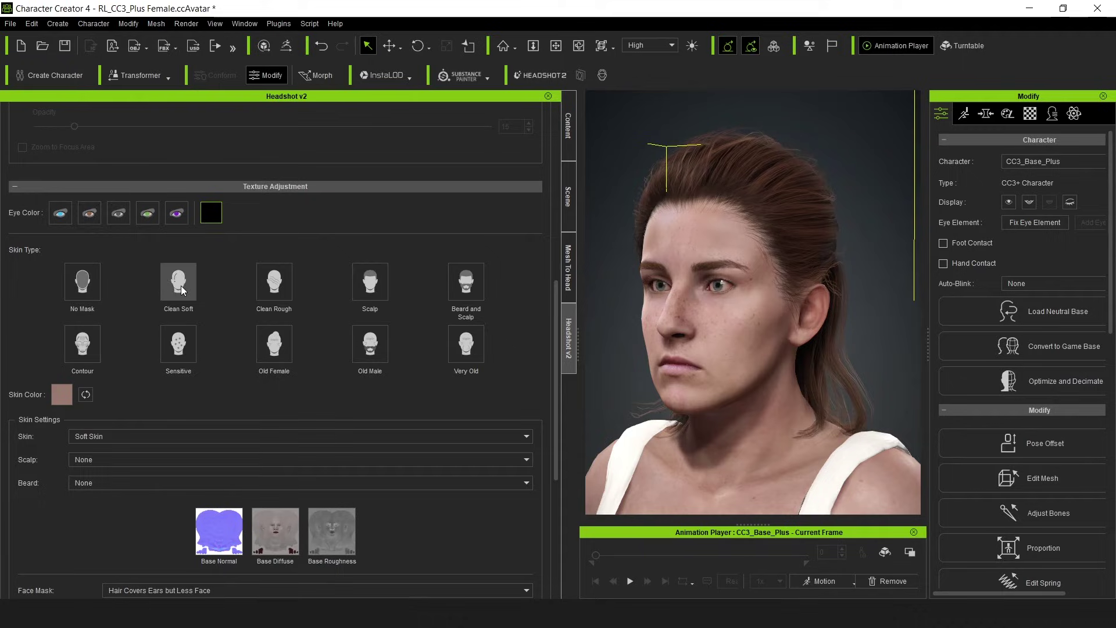
Apply the brown eye colour preset and raise the Eyeball Iris Scale morph to 65
{"action": "left_click", "coordinate": [89, 219]}
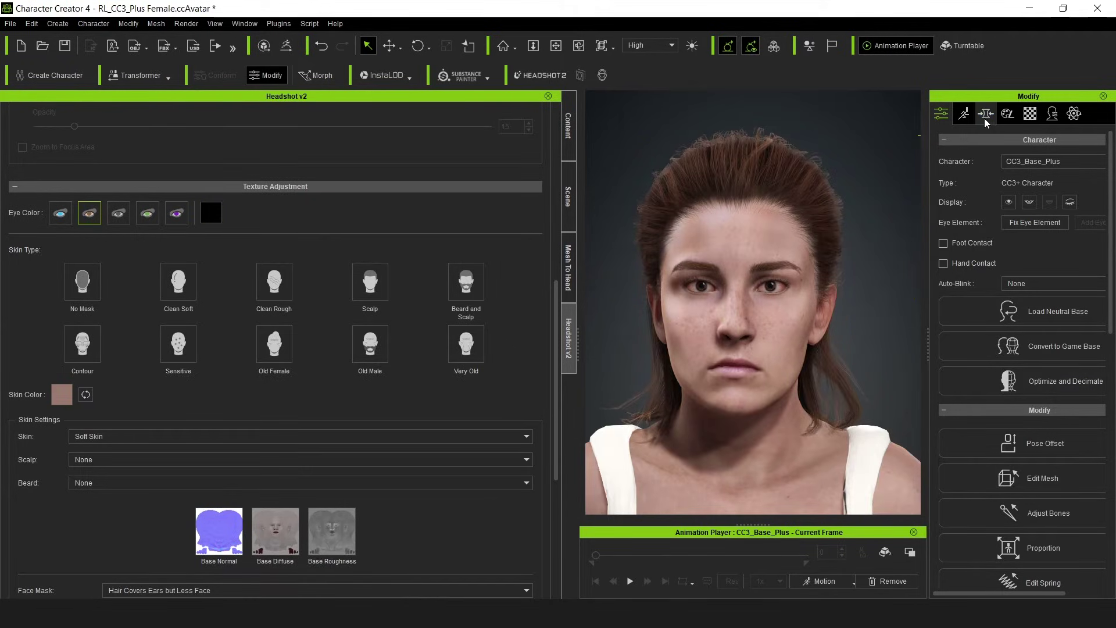
{"action": "left_click", "coordinate": [985, 114]}
{"action": "left_click_drag", "start_coordinate": [929, 183], "coordinate": [809, 183]}
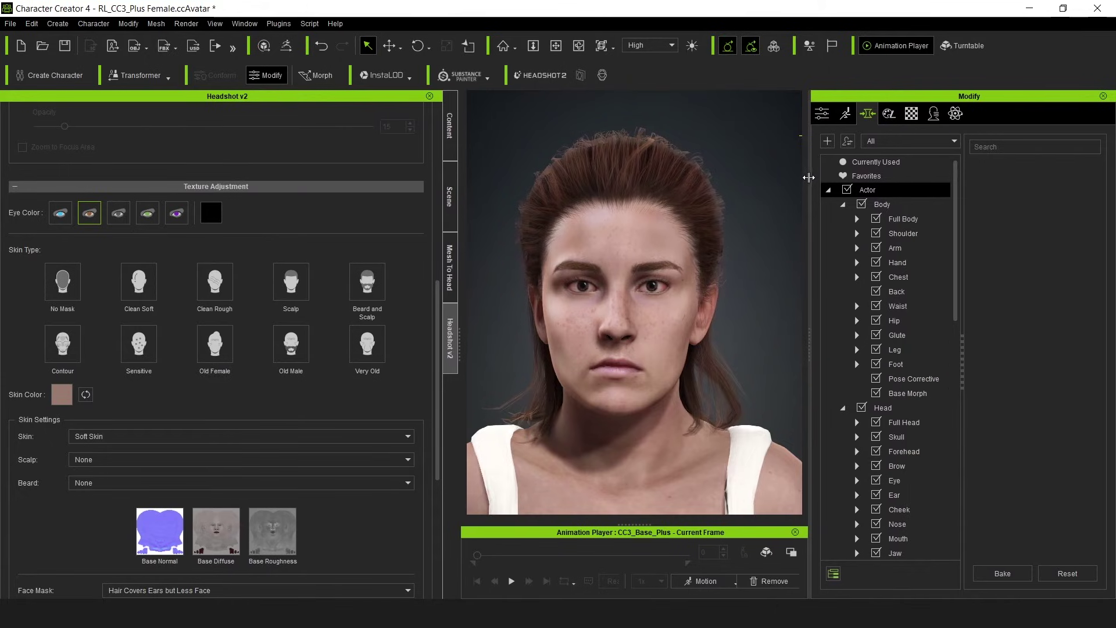
{"action": "left_click", "coordinate": [829, 191]}
{"action": "left_click", "coordinate": [1002, 147]}
{"action": "type", "text": "Eye"}
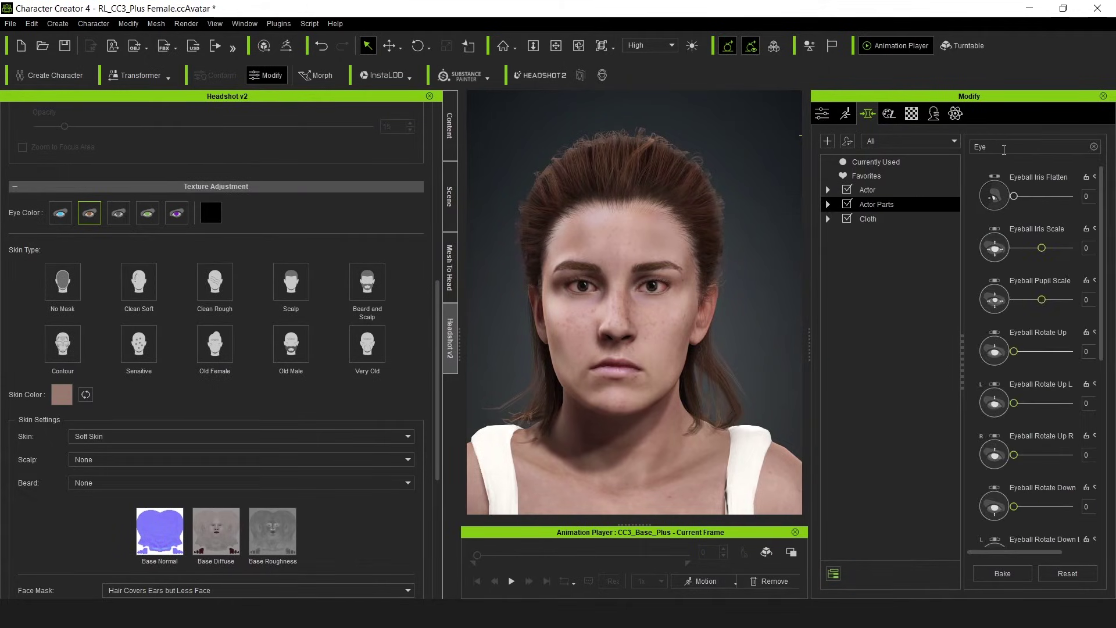
{"action": "type", "text": "balliris scale"}
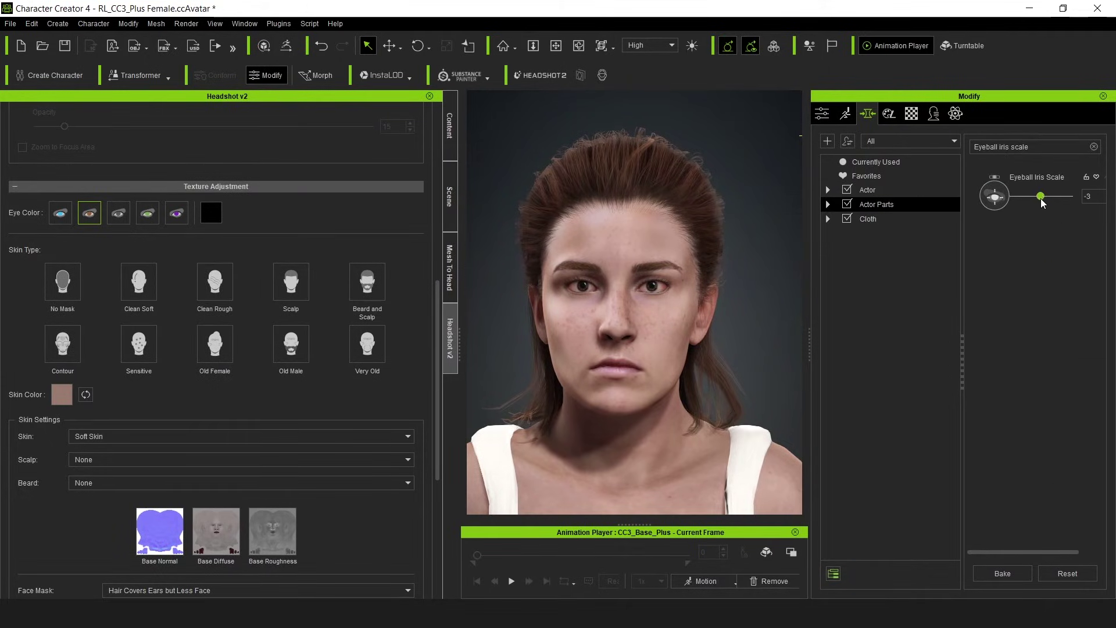
{"action": "left_click_drag", "start_coordinate": [1042, 199], "coordinate": [1099, 232]}
{"action": "scroll", "coordinate": [305, 209], "scroll_direction": "up", "scroll_amount": 1}
{"action": "scroll", "coordinate": [304, 210], "scroll_direction": "up", "scroll_amount": 5}
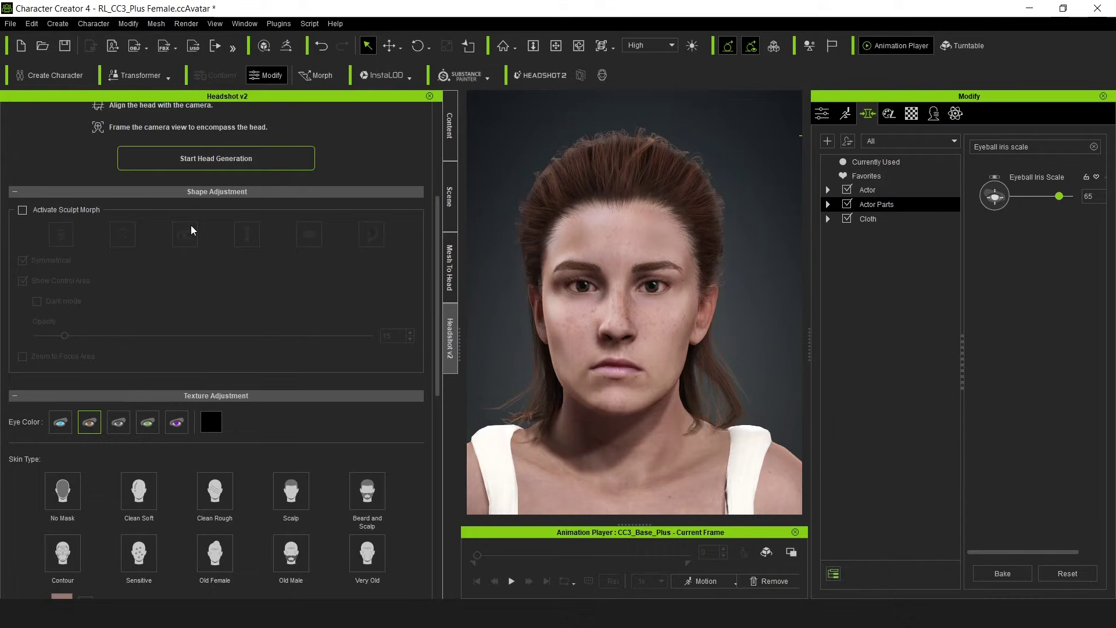
Sculpt the eye region to Eyeball Rotate Out 29, Rotate Down 4 and Depth 45
{"action": "left_click", "coordinate": [22, 209]}
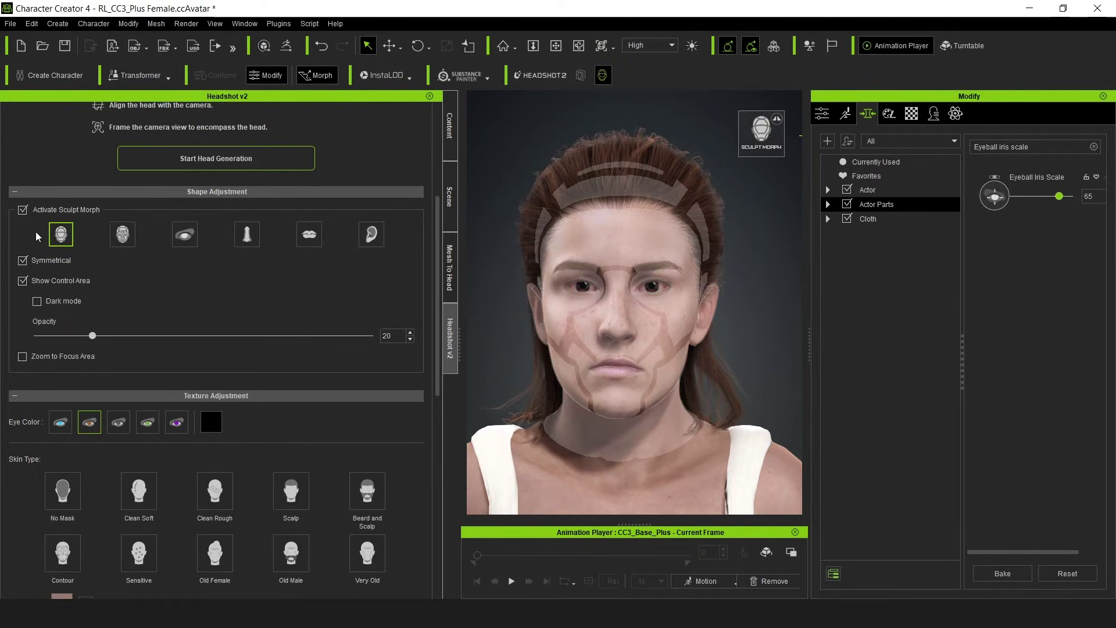
{"action": "left_click", "coordinate": [192, 241]}
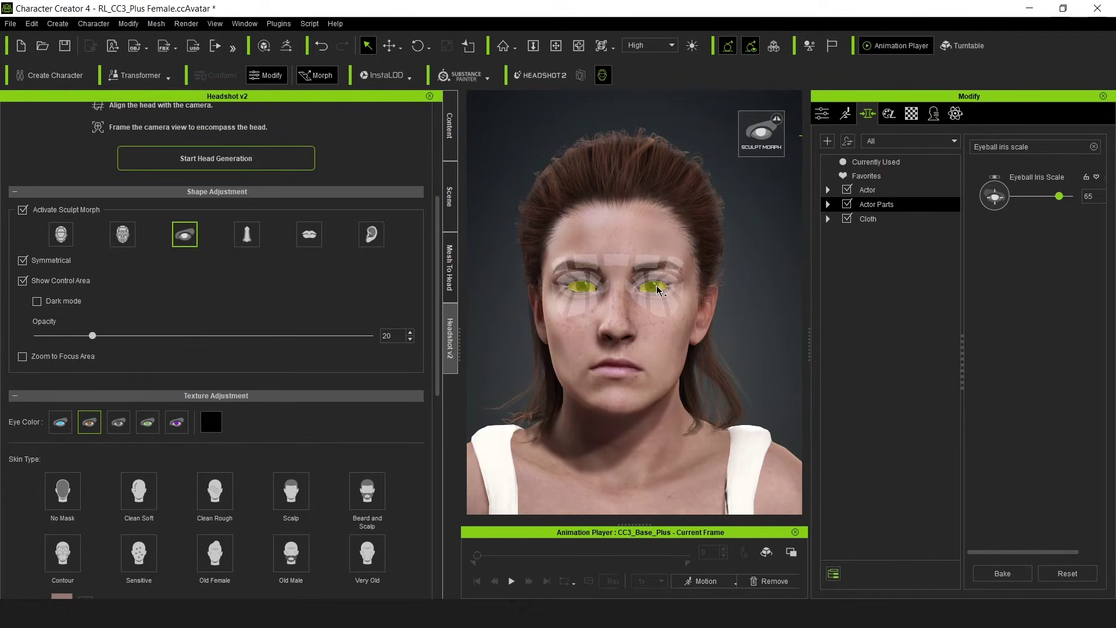
{"action": "left_click_drag", "start_coordinate": [657, 291], "coordinate": [668, 297]}
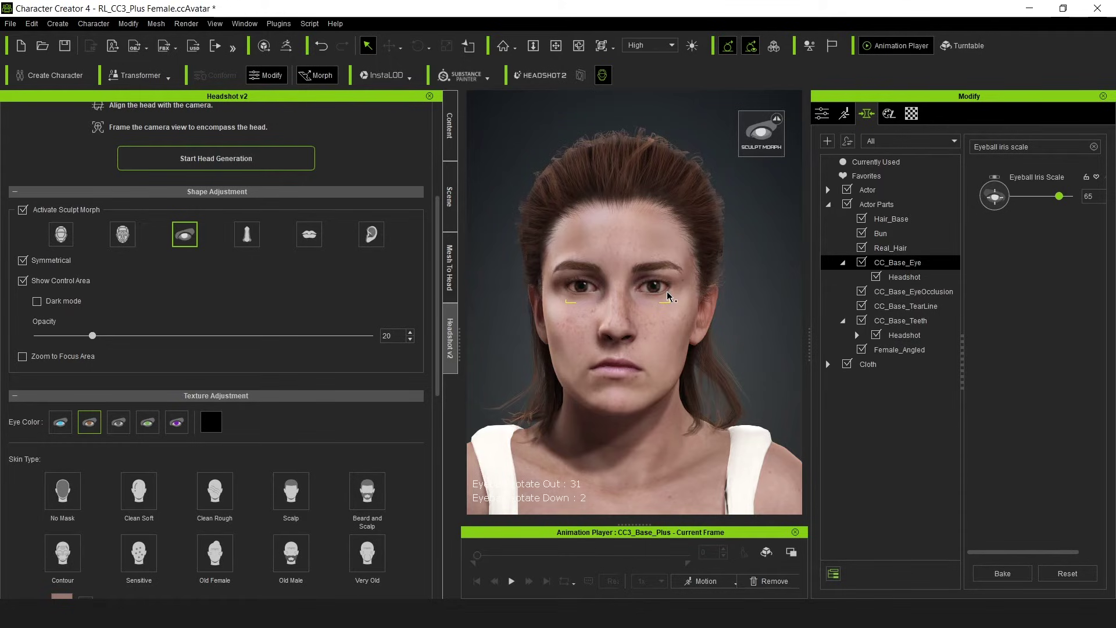
{"action": "right_click_drag", "start_coordinate": [660, 292], "coordinate": [640, 291]}
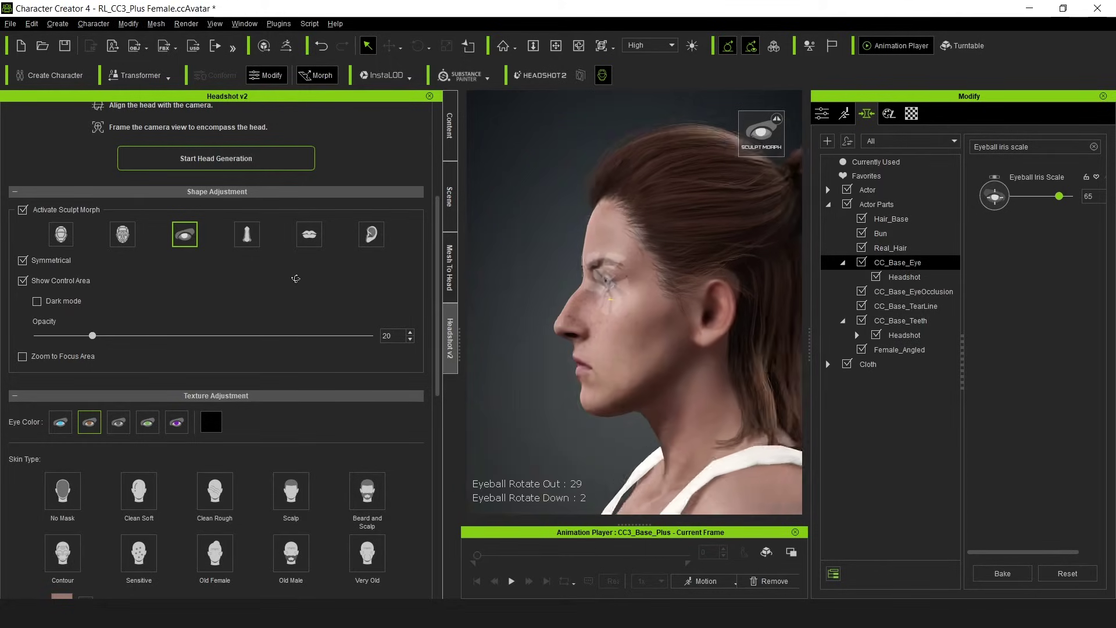
{"action": "scroll", "coordinate": [628, 296], "scroll_direction": "up", "scroll_amount": 5}
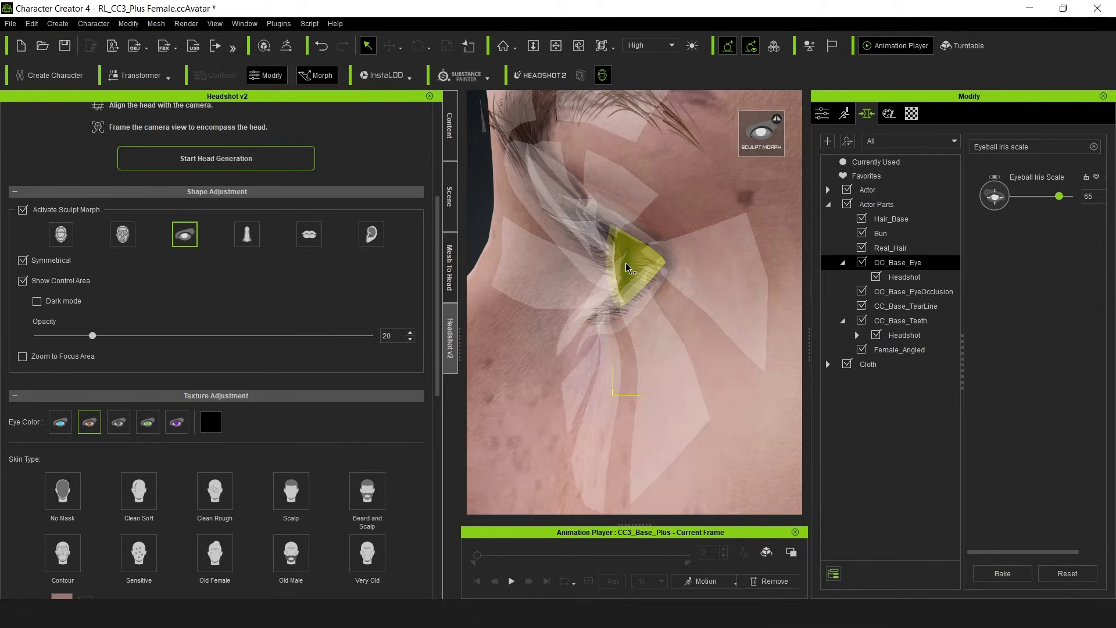
{"action": "left_click_drag", "start_coordinate": [627, 268], "coordinate": [614, 271]}
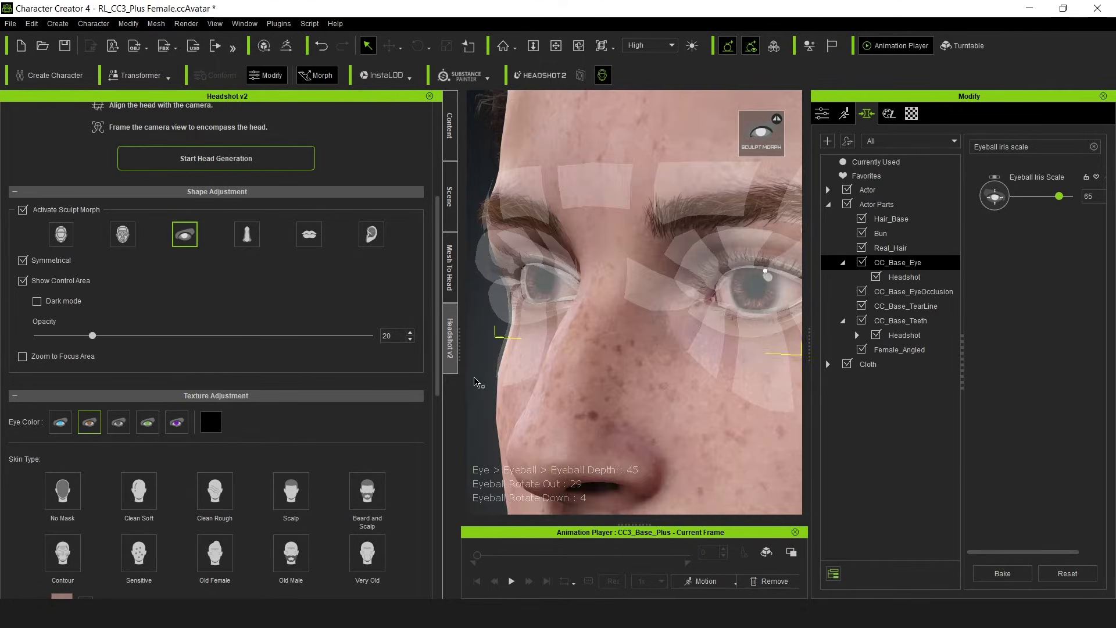
Turn sculpt morph off, return to Attribute settings, and toggle the eyes closed and open
{"action": "left_click", "coordinate": [23, 210]}
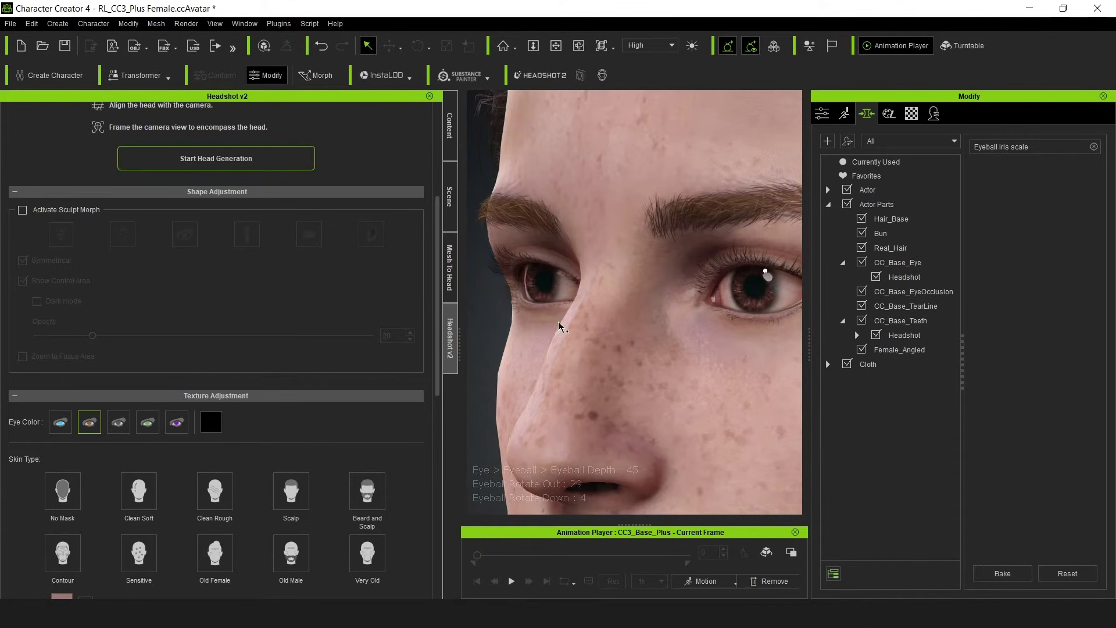
{"action": "left_click", "coordinate": [823, 114]}
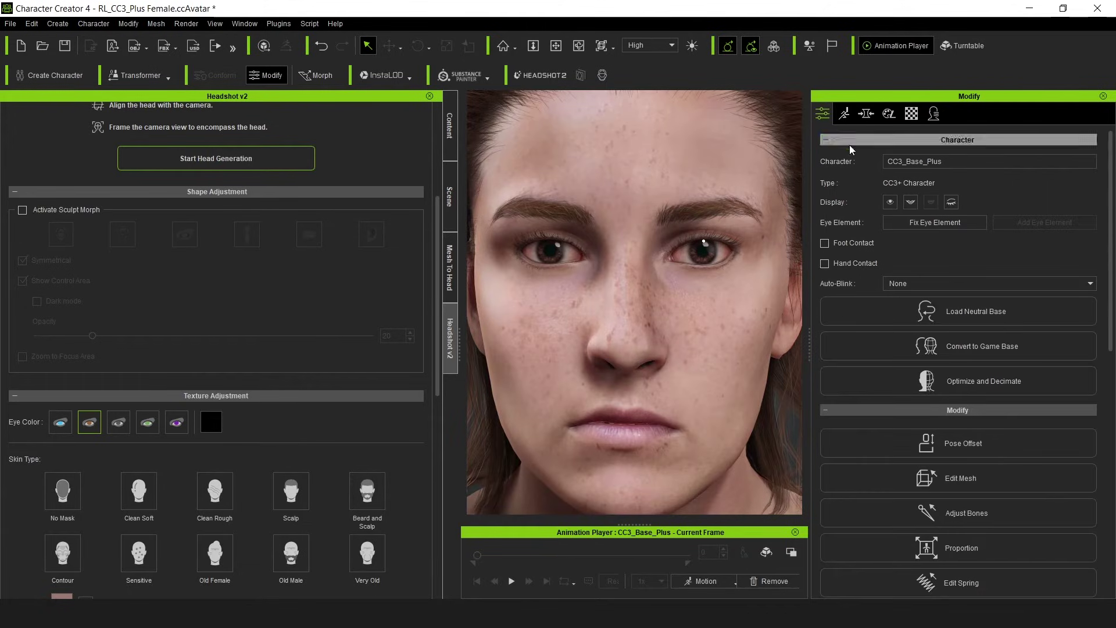
{"action": "left_click", "coordinate": [891, 203]}
{"action": "left_click", "coordinate": [890, 203]}
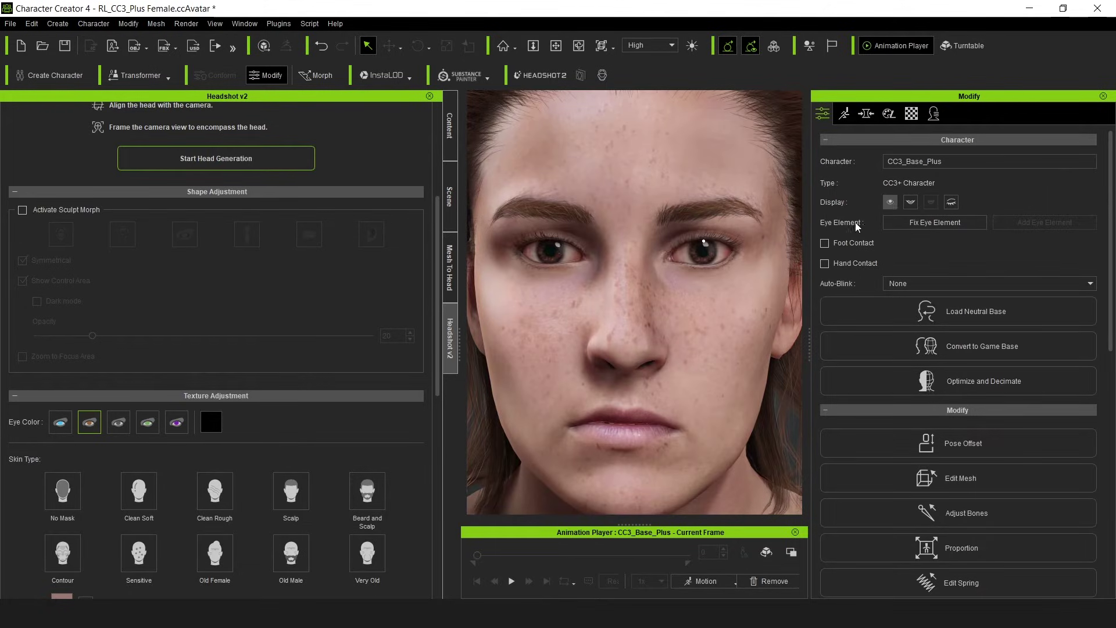
{"action": "scroll", "coordinate": [669, 332], "scroll_direction": "down", "scroll_amount": 3}
{"action": "scroll", "coordinate": [668, 332], "scroll_direction": "down", "scroll_amount": 3}
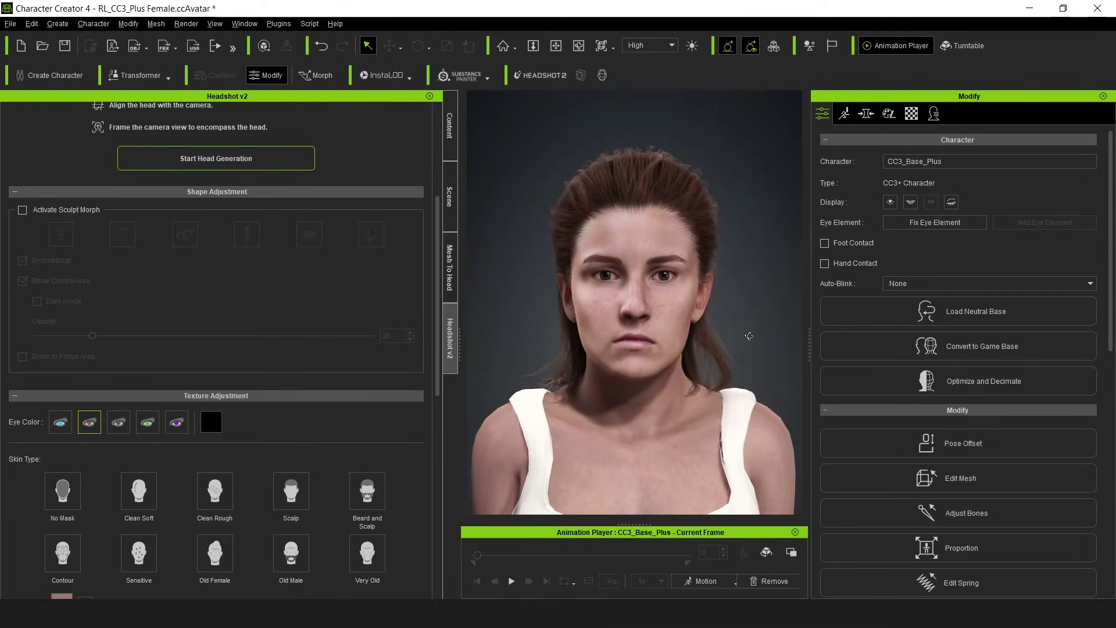
{"action": "right_click_drag", "start_coordinate": [746, 360], "coordinate": [677, 279]}
Set the Hair_Base hair material's strand root and end colours to near-black
{"action": "left_click", "coordinate": [452, 192]}
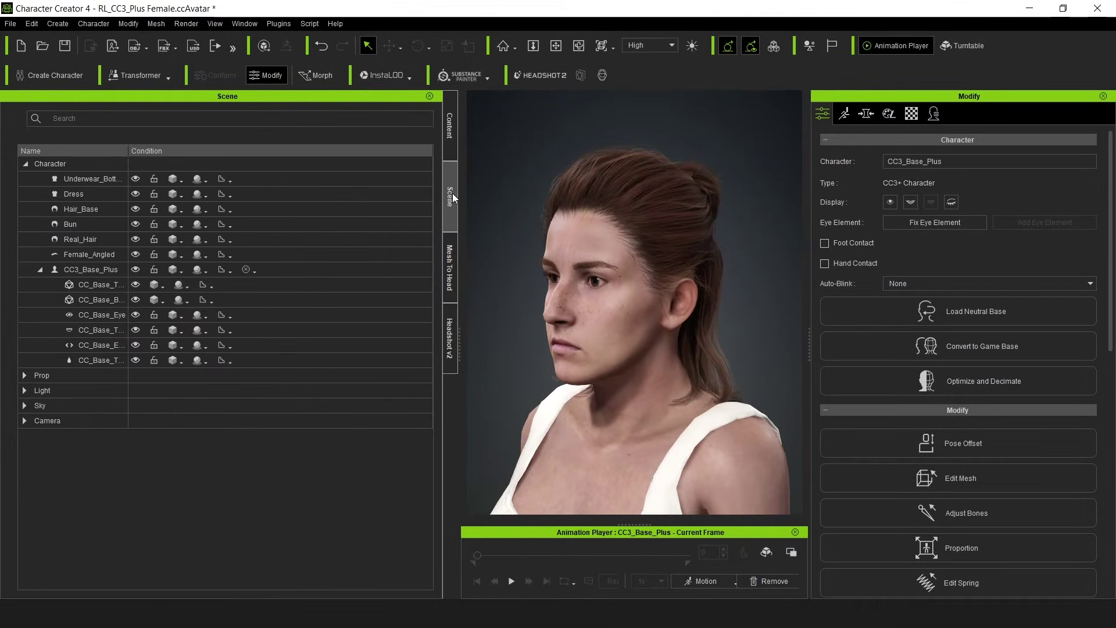
{"action": "left_click", "coordinate": [81, 209]}
{"action": "left_click", "coordinate": [83, 212]}
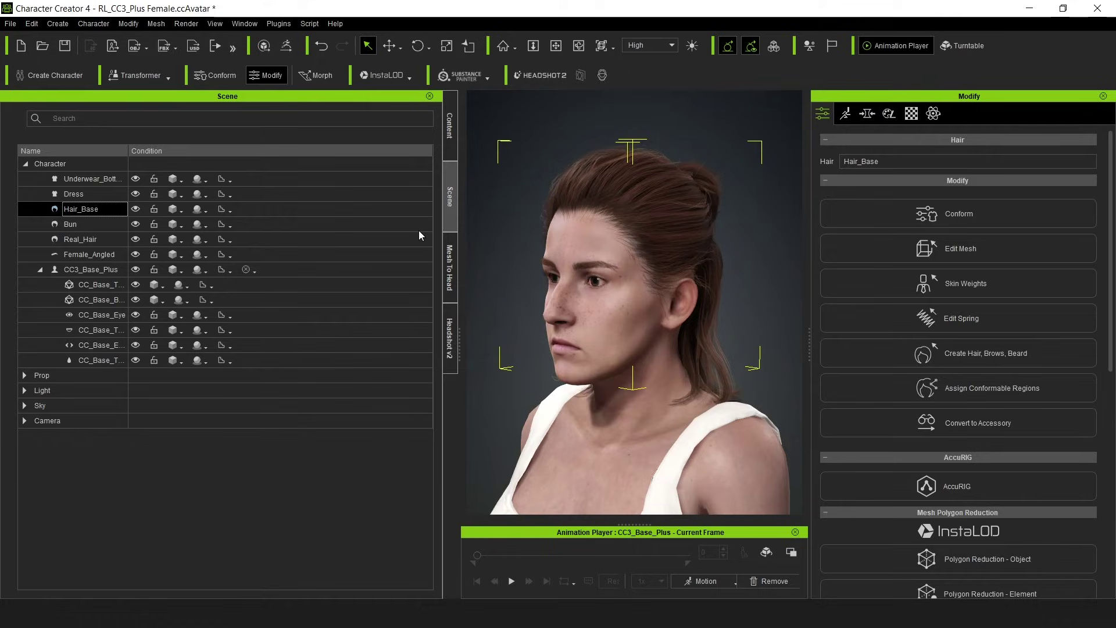
{"action": "left_click", "coordinate": [911, 117]}
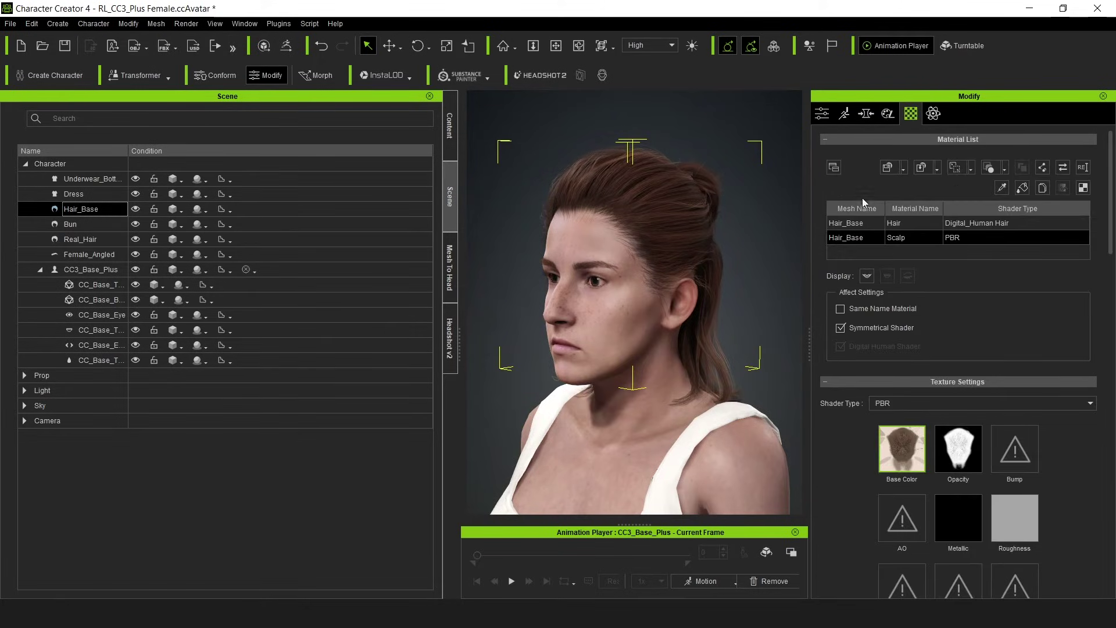
{"action": "left_click", "coordinate": [903, 223]}
{"action": "scroll", "coordinate": [1106, 314], "scroll_direction": "down", "scroll_amount": 5}
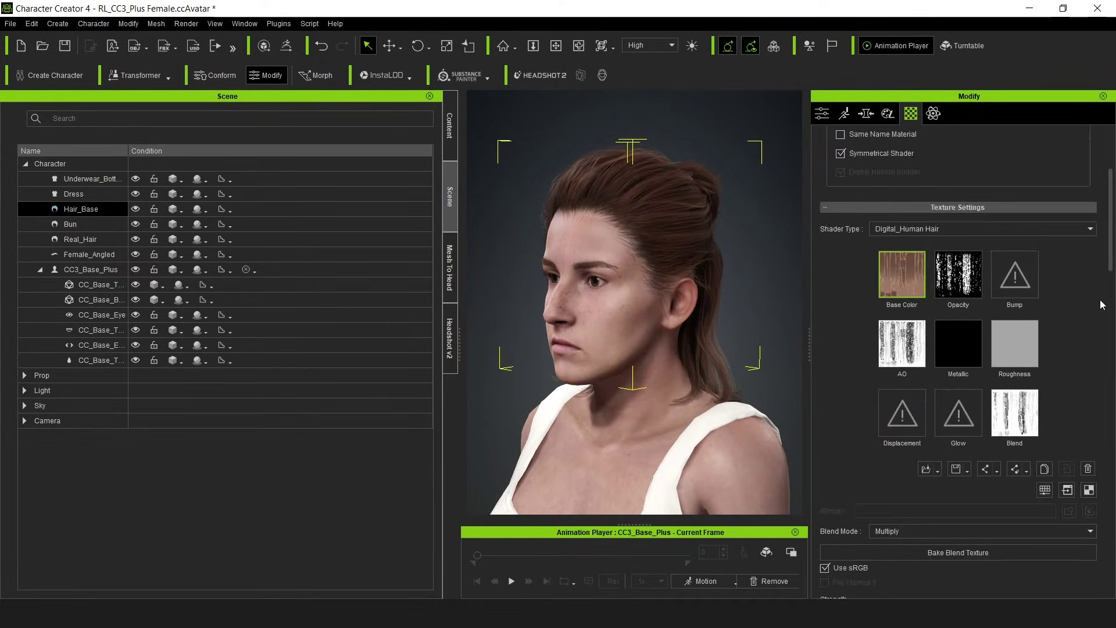
{"action": "scroll", "coordinate": [1106, 310], "scroll_direction": "down", "scroll_amount": 5}
{"action": "scroll", "coordinate": [1105, 305], "scroll_direction": "down", "scroll_amount": 5}
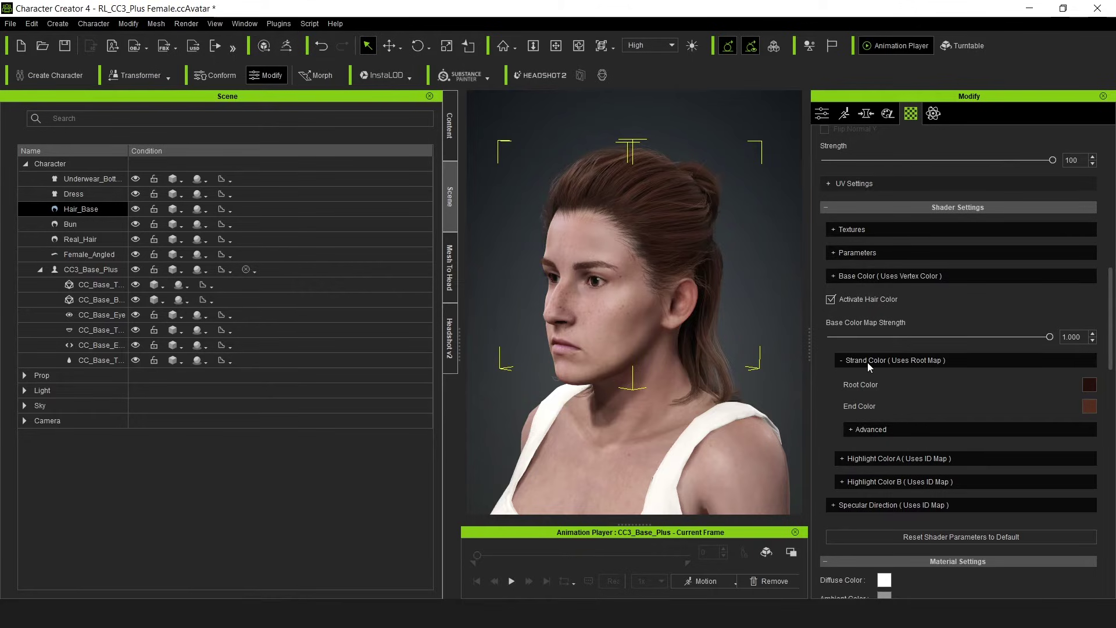
{"action": "left_click", "coordinate": [1090, 385]}
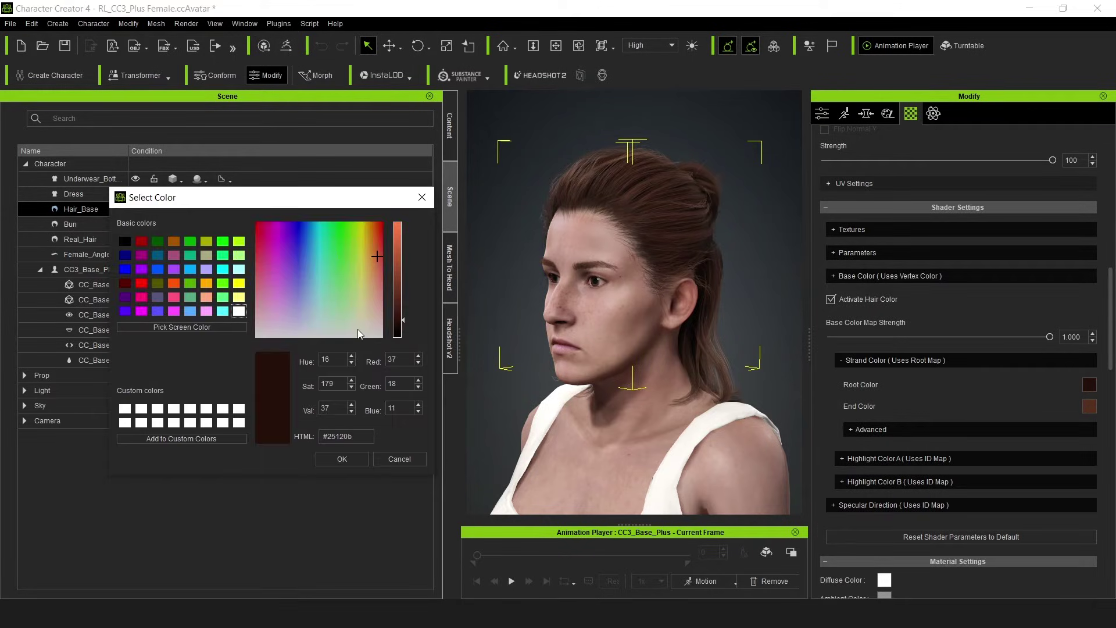
{"action": "left_click_drag", "start_coordinate": [401, 323], "coordinate": [401, 337]}
{"action": "left_click", "coordinate": [342, 459]}
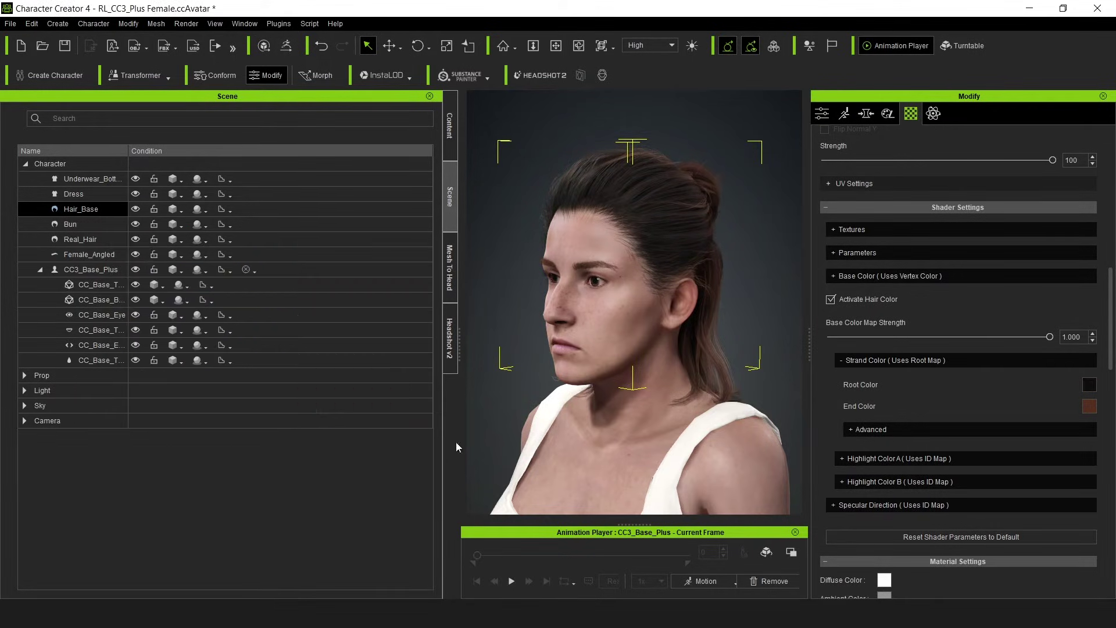
{"action": "left_click", "coordinate": [1089, 407]}
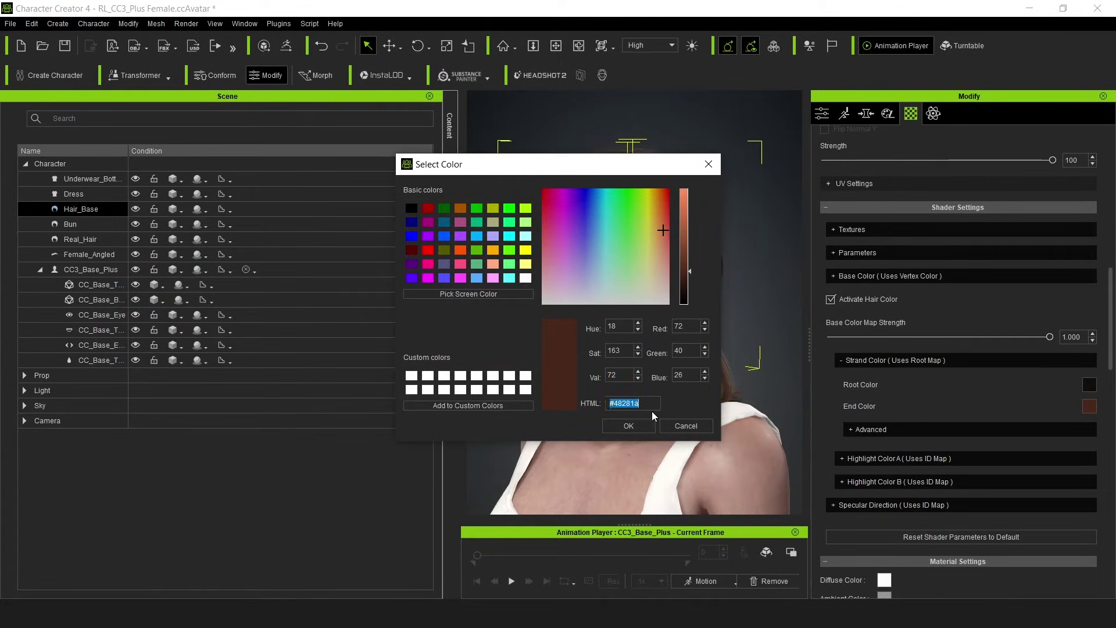
{"action": "key", "text": "ctrl+v"}
{"action": "left_click", "coordinate": [636, 423]}
Darken the Bun's strand root colour to near-black and delete Female_Angled
{"action": "left_click", "coordinate": [83, 225], "text": "ctrl"}
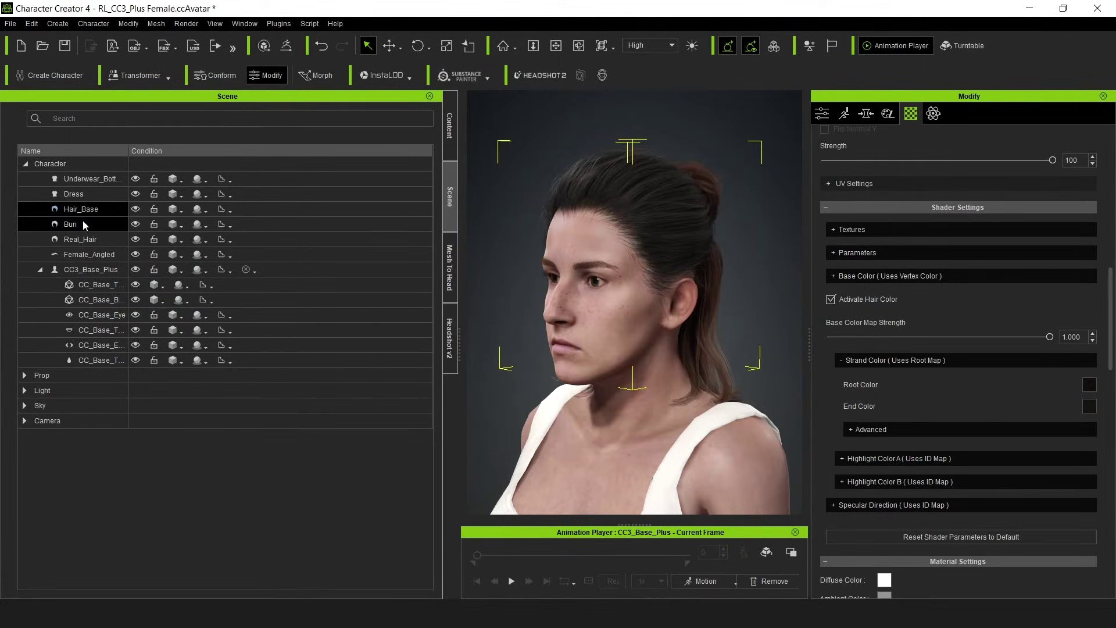
{"action": "left_click", "coordinate": [1088, 385]}
{"action": "type", "text": "#151211"}
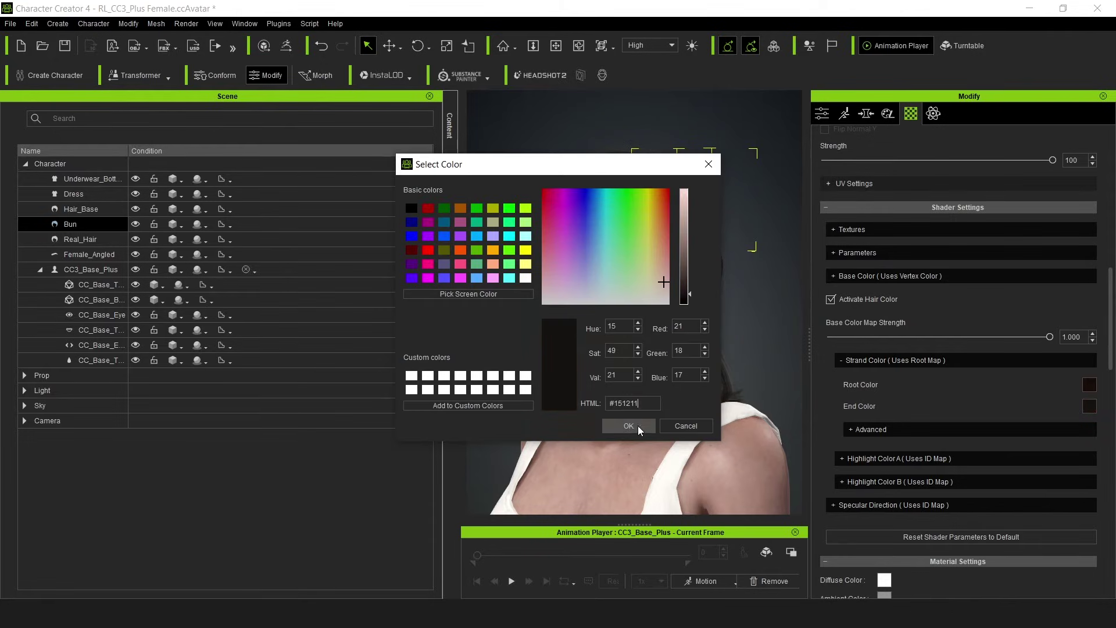
{"action": "left_click", "coordinate": [638, 423]}
{"action": "left_click", "coordinate": [96, 256]}
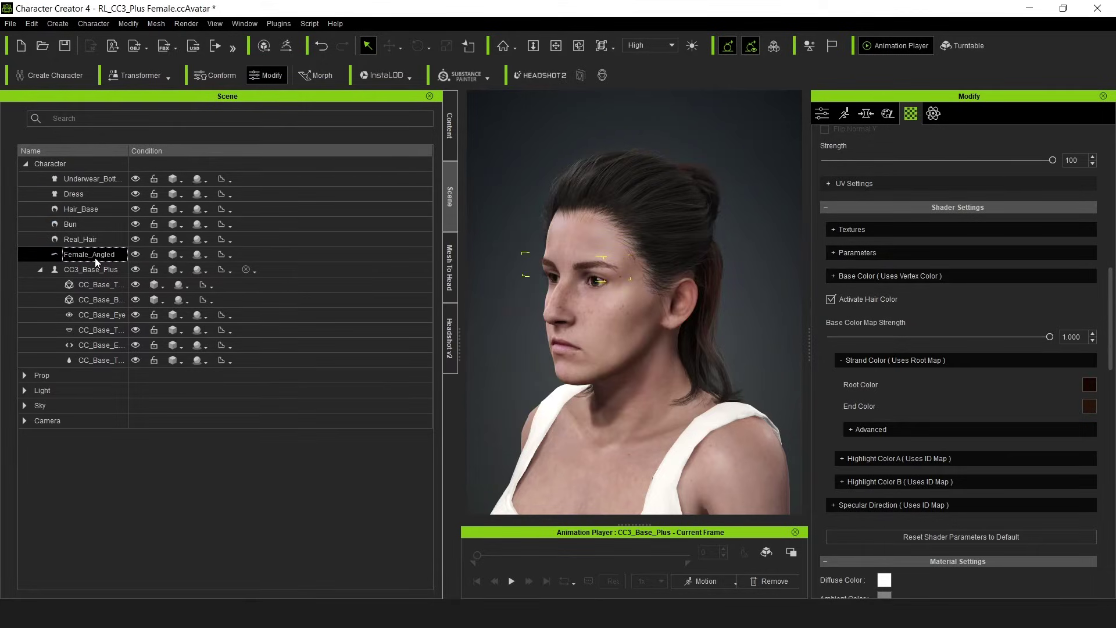
{"action": "key", "text": "Delete"}
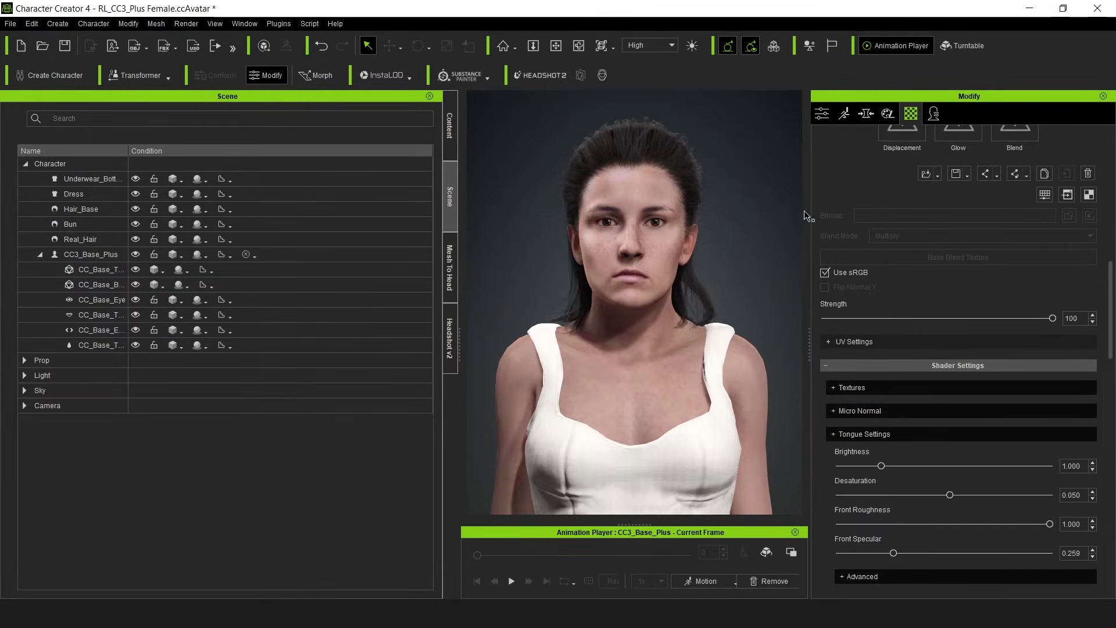
Find Shoulder Top Height A under Morph > Actor and set it to -33
{"action": "left_click", "coordinate": [866, 114]}
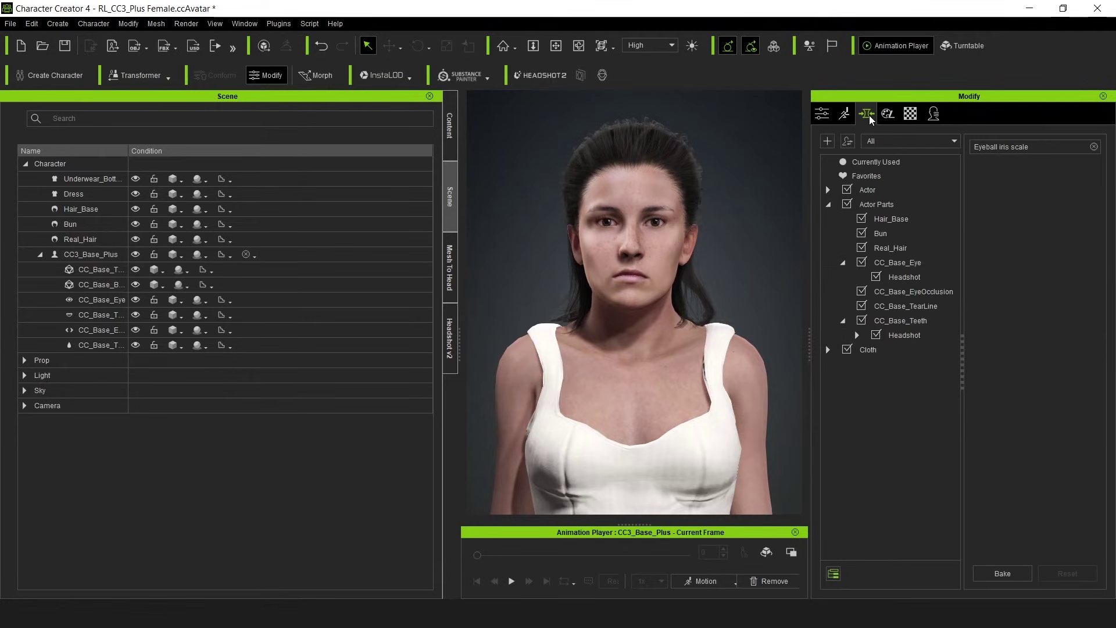
{"action": "left_click", "coordinate": [827, 204]}
{"action": "left_click", "coordinate": [828, 190]}
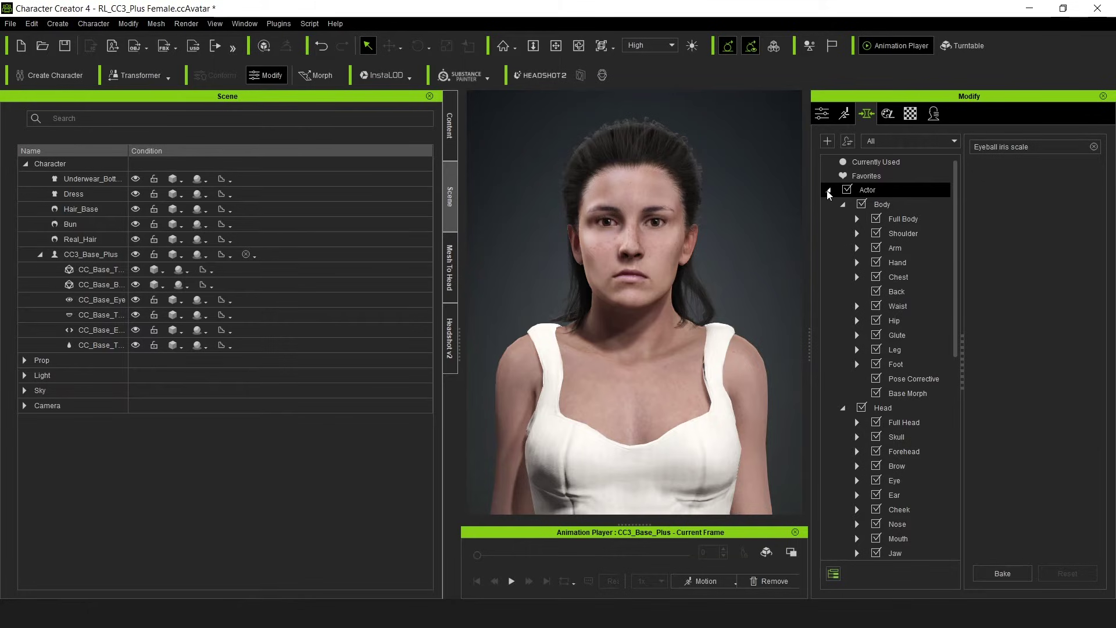
{"action": "left_click", "coordinate": [1094, 147]}
{"action": "type", "text": "Head Scale"}
{"action": "left_click", "coordinate": [873, 191]}
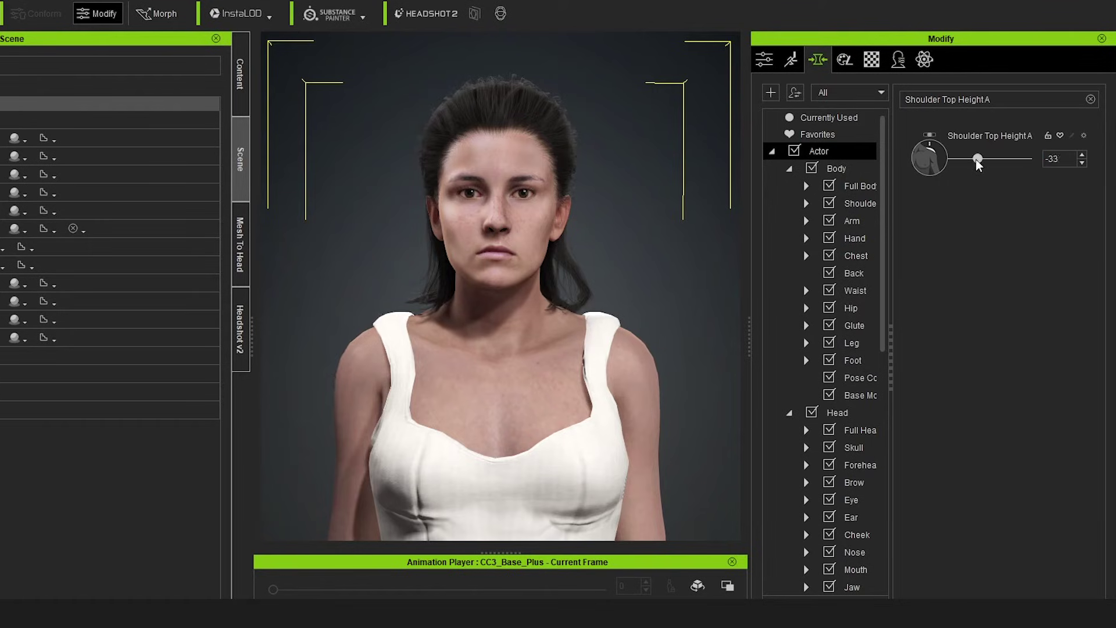
Open the character's mouth and bring up the Head > Mouth morph sliders
{"action": "left_click", "coordinate": [764, 59]}
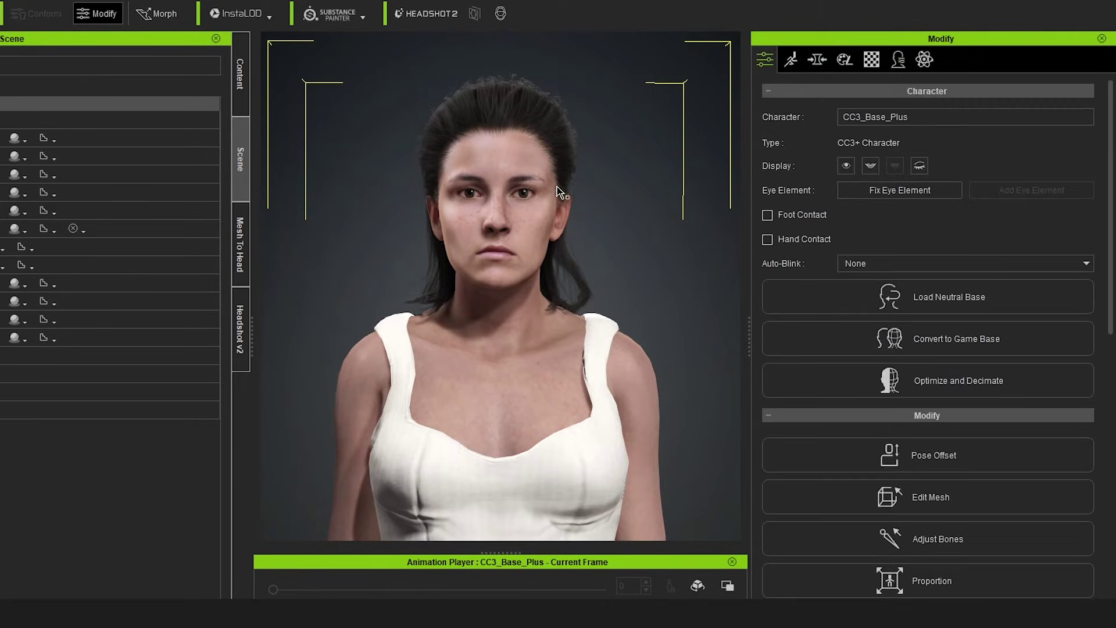
{"action": "scroll", "coordinate": [650, 183], "scroll_direction": "up", "scroll_amount": 3}
{"action": "scroll", "coordinate": [653, 252], "scroll_direction": "up", "scroll_amount": 3}
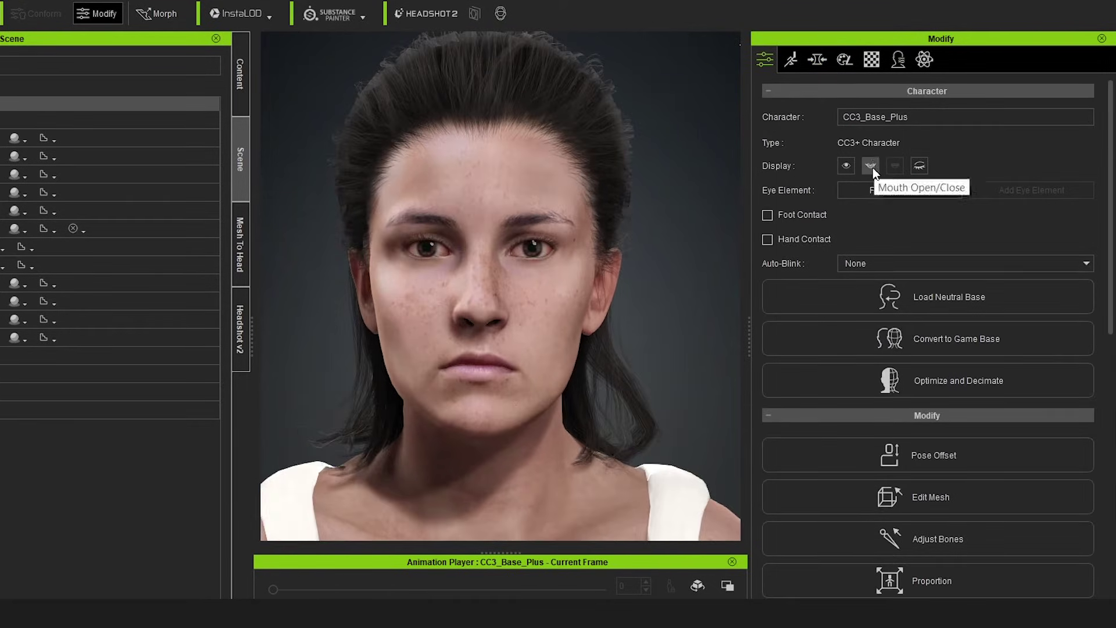
{"action": "left_click", "coordinate": [873, 168]}
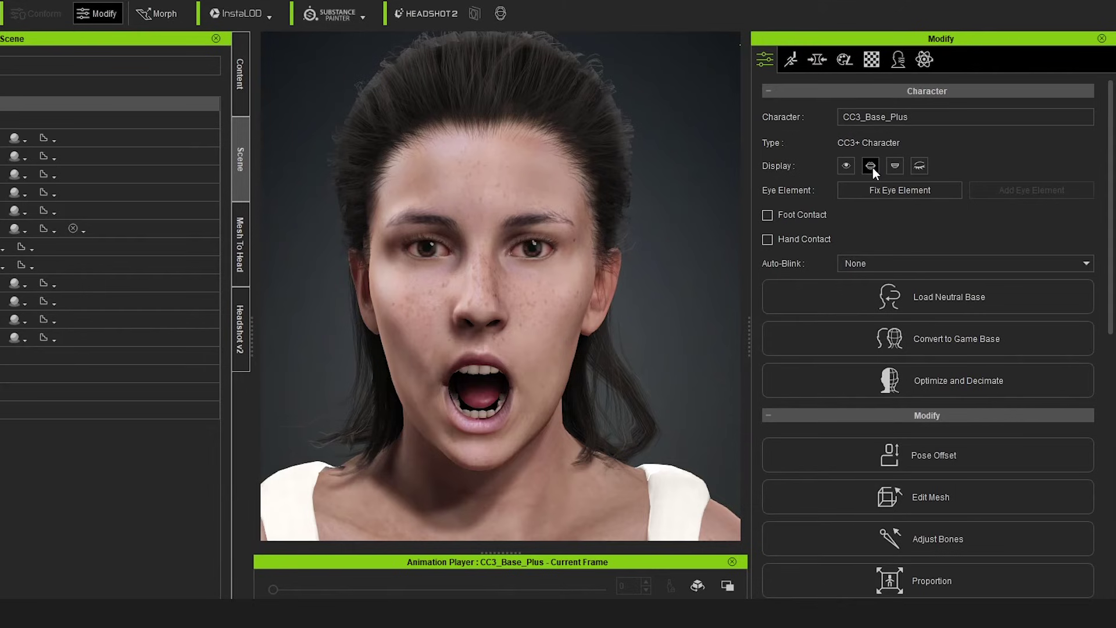
{"action": "left_click", "coordinate": [817, 59]}
{"action": "left_click", "coordinate": [833, 411]}
{"action": "scroll", "coordinate": [837, 410], "scroll_direction": "down", "scroll_amount": 2}
{"action": "scroll", "coordinate": [851, 366], "scroll_direction": "down", "scroll_amount": 2}
{"action": "left_click", "coordinate": [855, 363]}
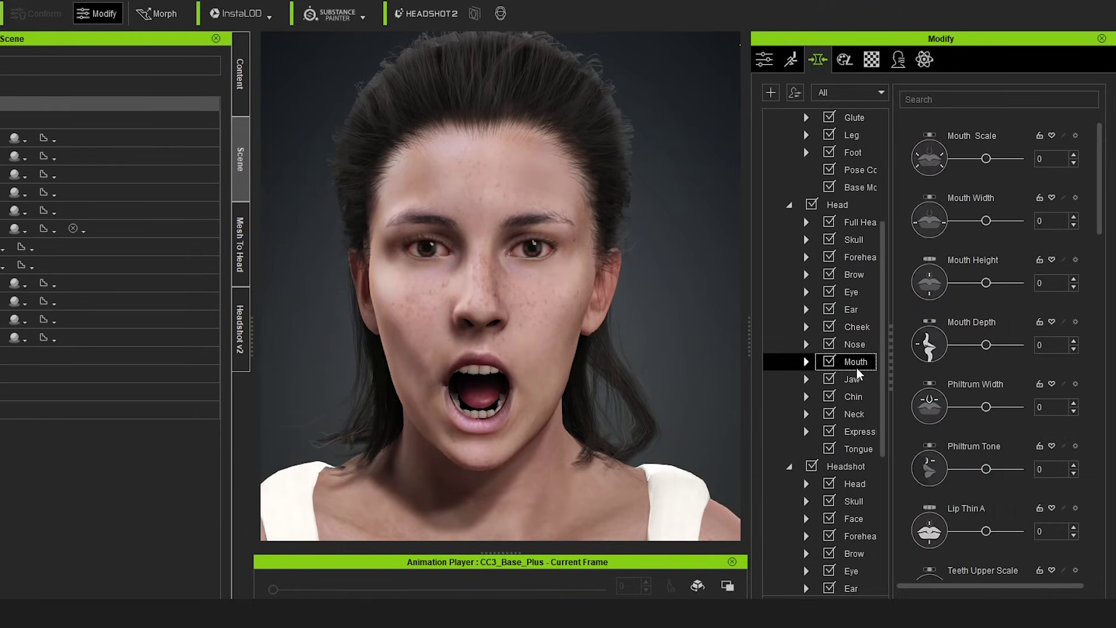
{"action": "scroll", "coordinate": [915, 409], "scroll_direction": "down", "scroll_amount": 4}
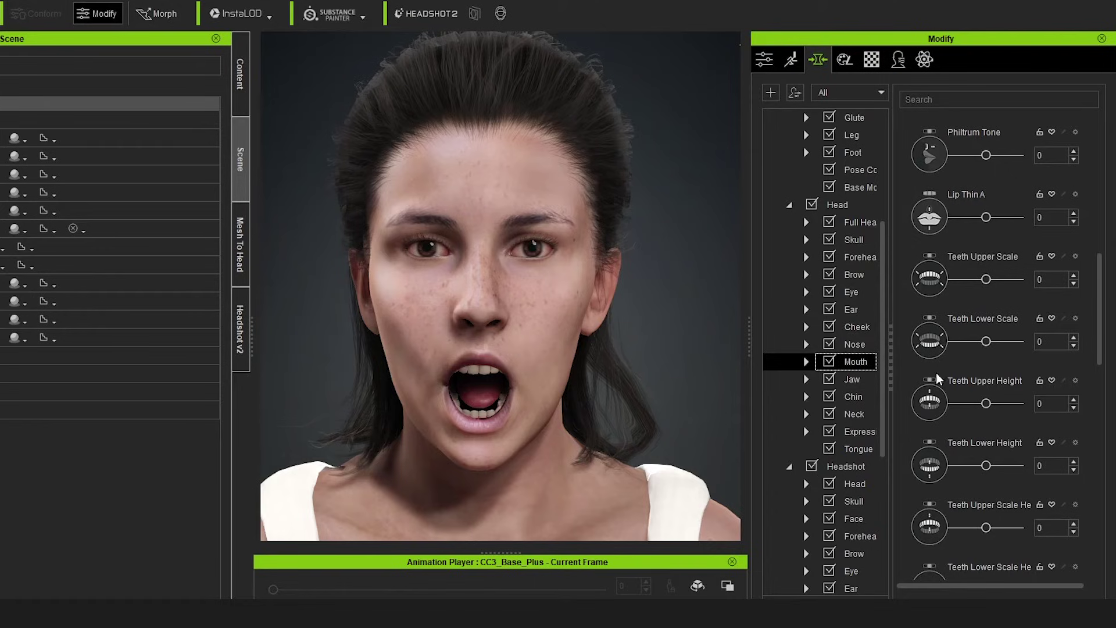
Set Teeth Upper Scale 2, Teeth Upper Height 63 and Teeth Lower Height -40
{"action": "double_click", "coordinate": [1053, 280]}
{"action": "type", "text": "2"}
{"action": "left_click_drag", "start_coordinate": [986, 403], "coordinate": [1007, 403]}
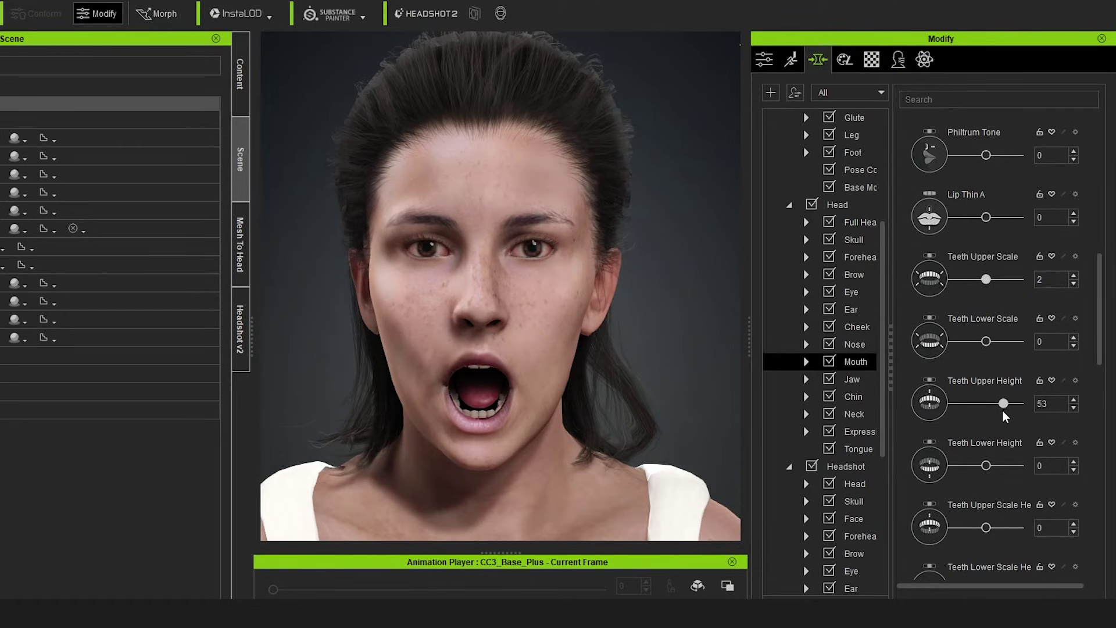
{"action": "left_click_drag", "start_coordinate": [986, 465], "coordinate": [974, 466]}
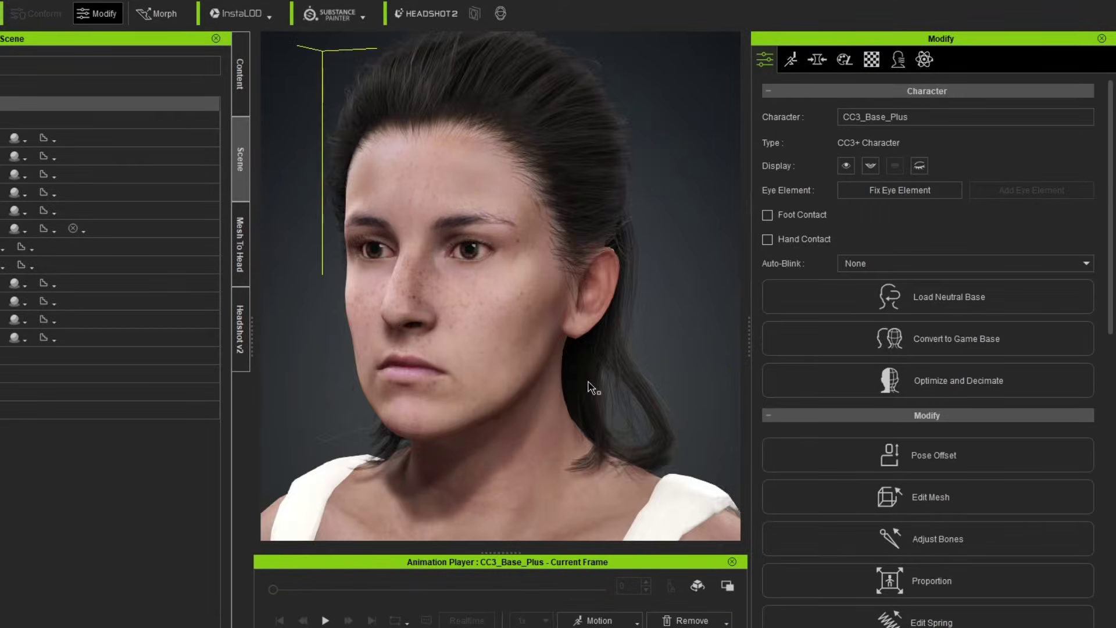
{"action": "scroll", "coordinate": [588, 388], "scroll_direction": "down", "scroll_amount": 3}
{"action": "middle_click_drag", "start_coordinate": [665, 347], "coordinate": [665, 311]}
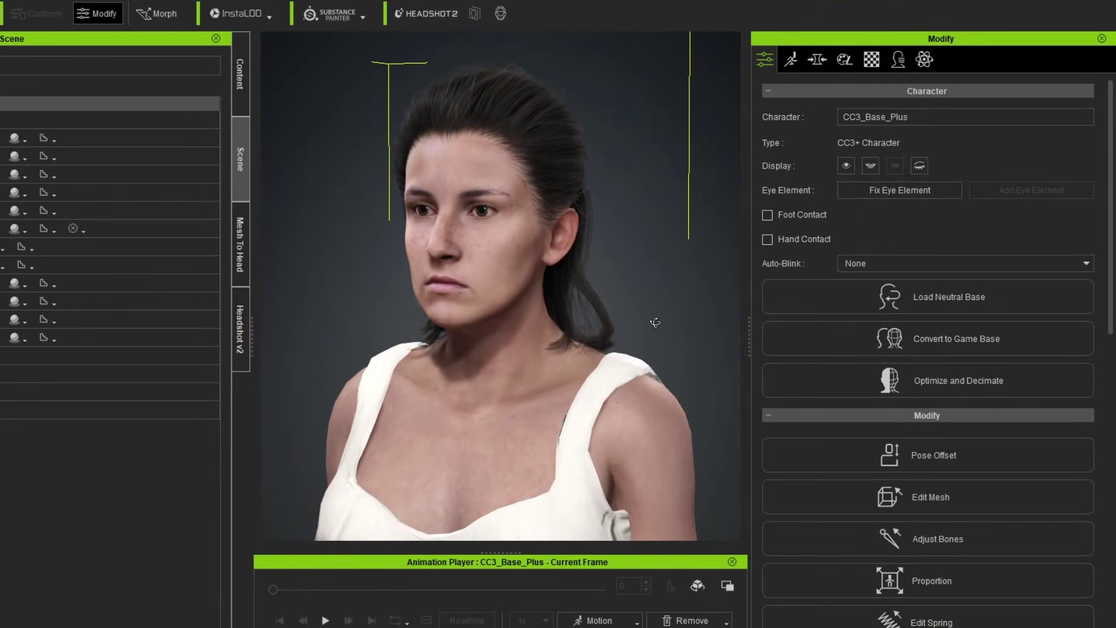
{"action": "left_click", "coordinate": [706, 340]}
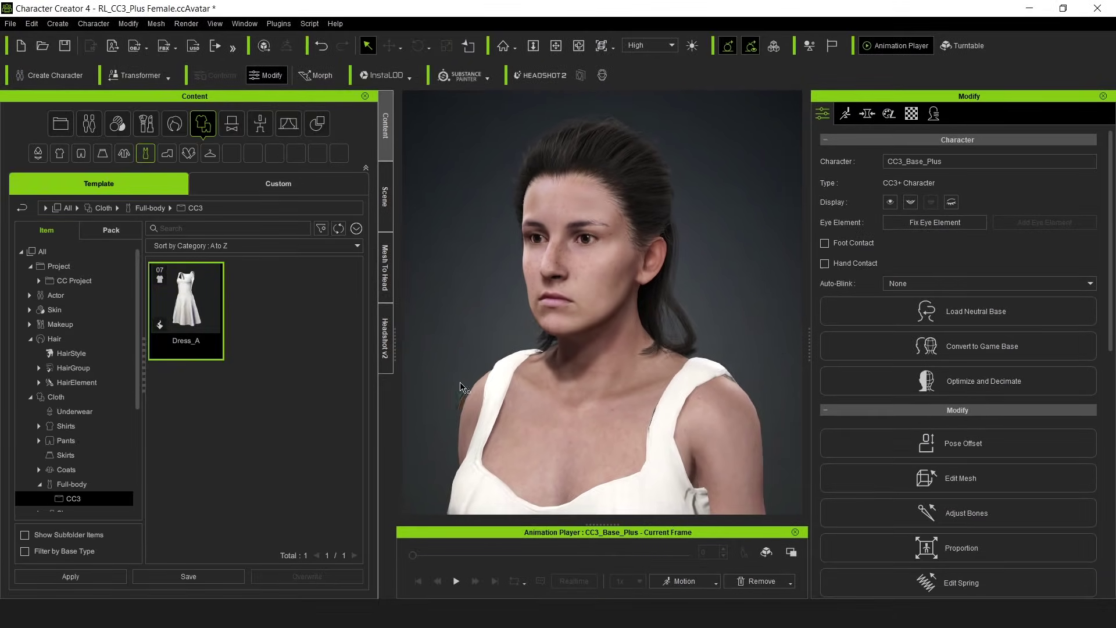
Export the character as a mesh-only FBX named 'mesh' with the Blender target preset
{"action": "left_click", "coordinate": [10, 23]}
{"action": "mouse_move", "coordinate": [48, 140]}
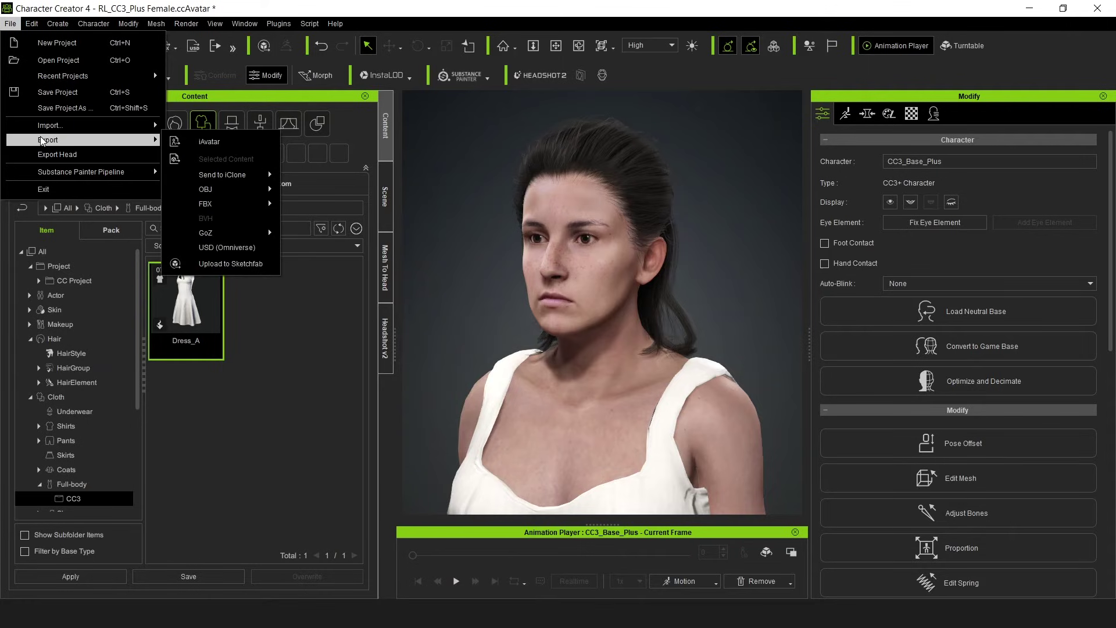
{"action": "mouse_move", "coordinate": [206, 204]}
{"action": "left_click", "coordinate": [323, 219]}
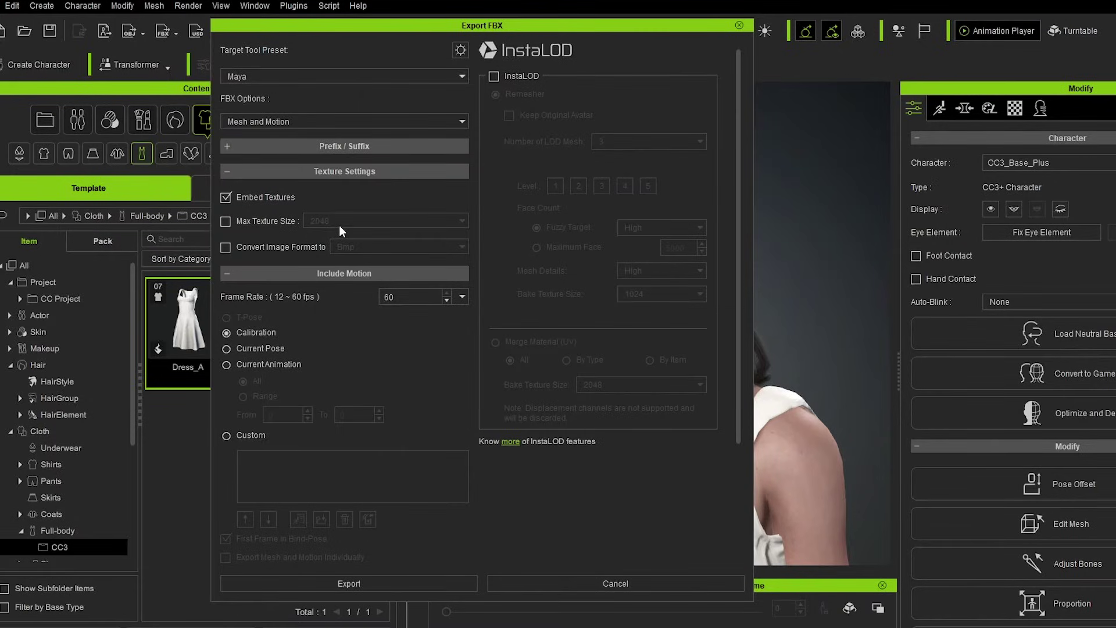
{"action": "left_click", "coordinate": [255, 76]}
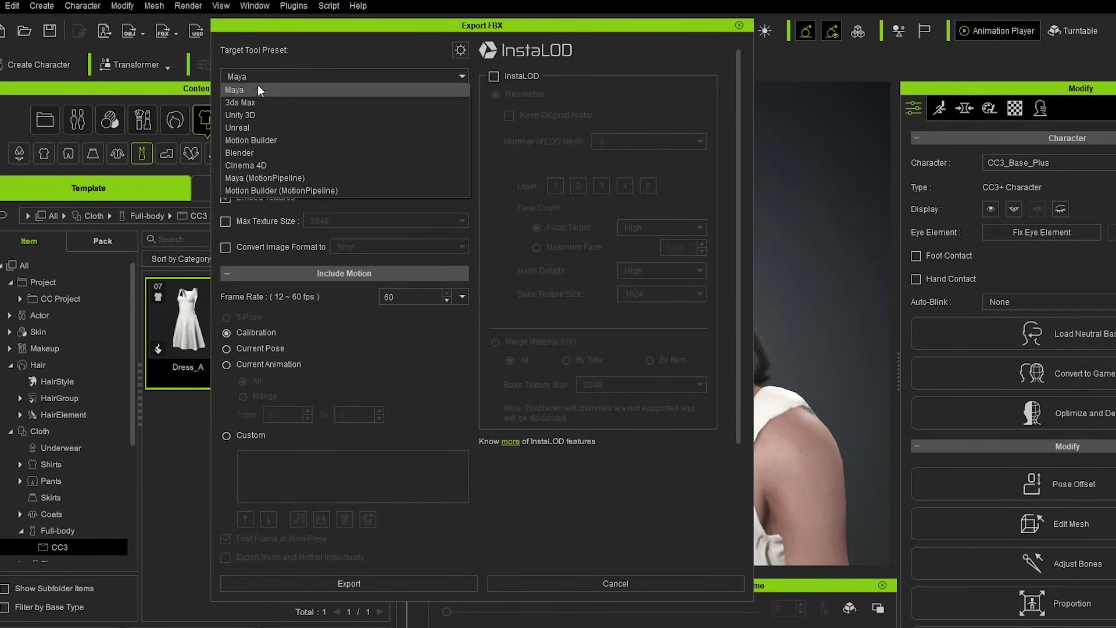
{"action": "left_click", "coordinate": [262, 152]}
{"action": "left_click", "coordinate": [252, 124]}
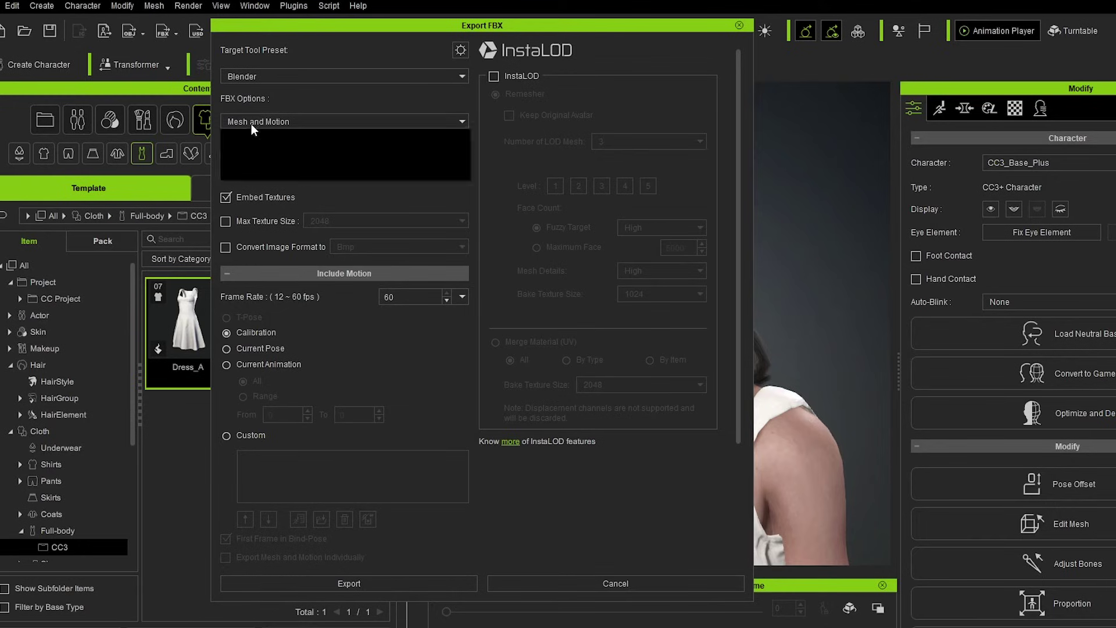
{"action": "left_click", "coordinate": [255, 137]}
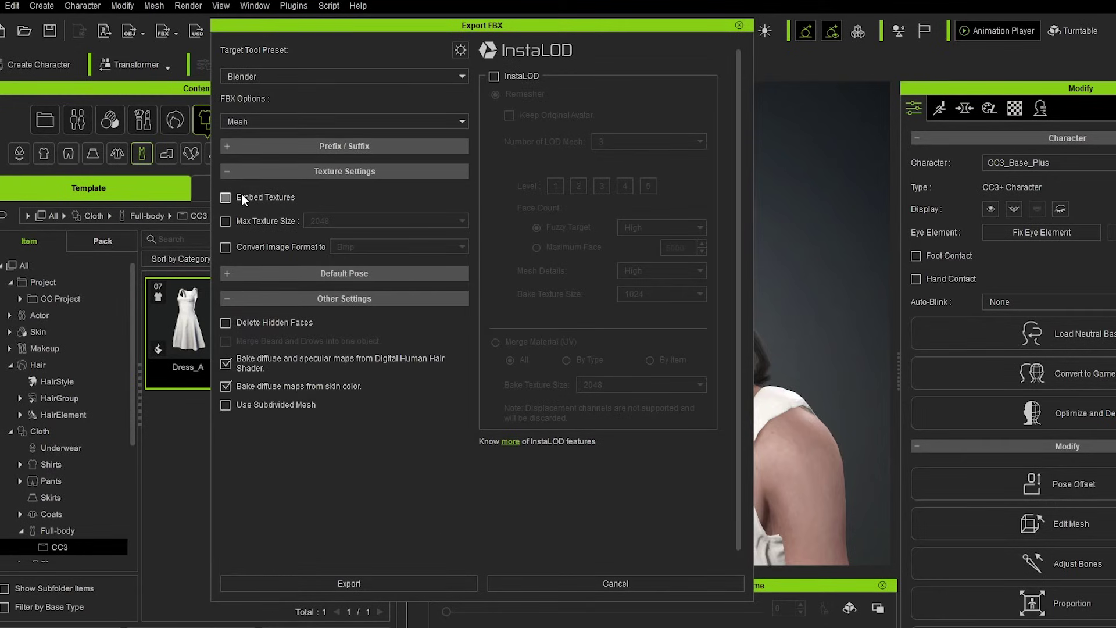
{"action": "left_click", "coordinate": [339, 583]}
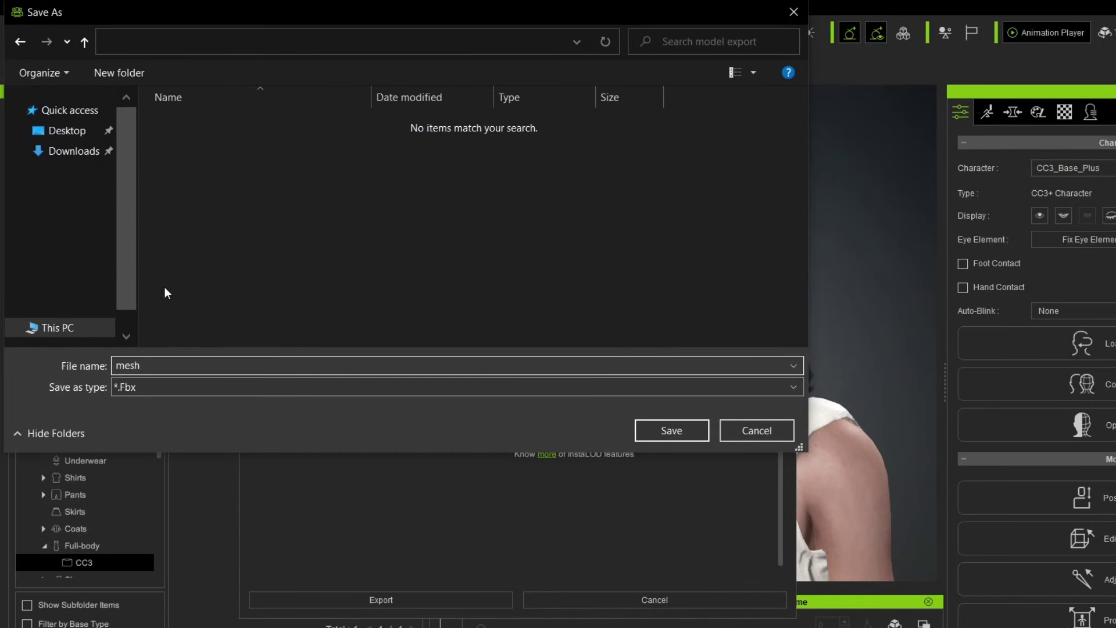
{"action": "left_click", "coordinate": [661, 431]}
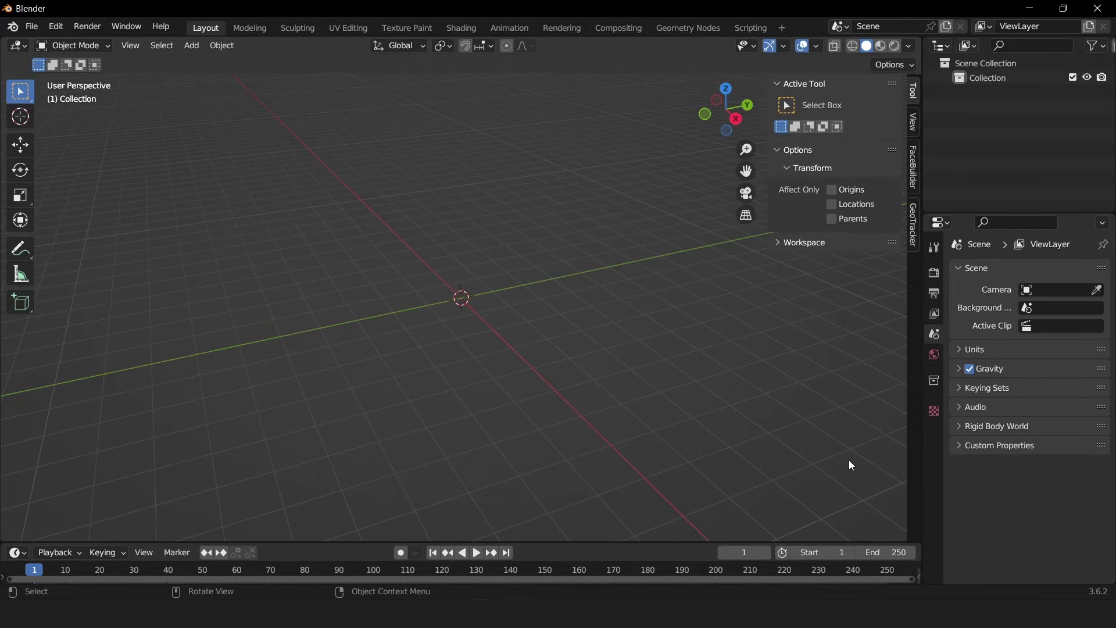
Enable the Rigify add-on in Blender Preferences
{"action": "left_click", "coordinate": [56, 28]}
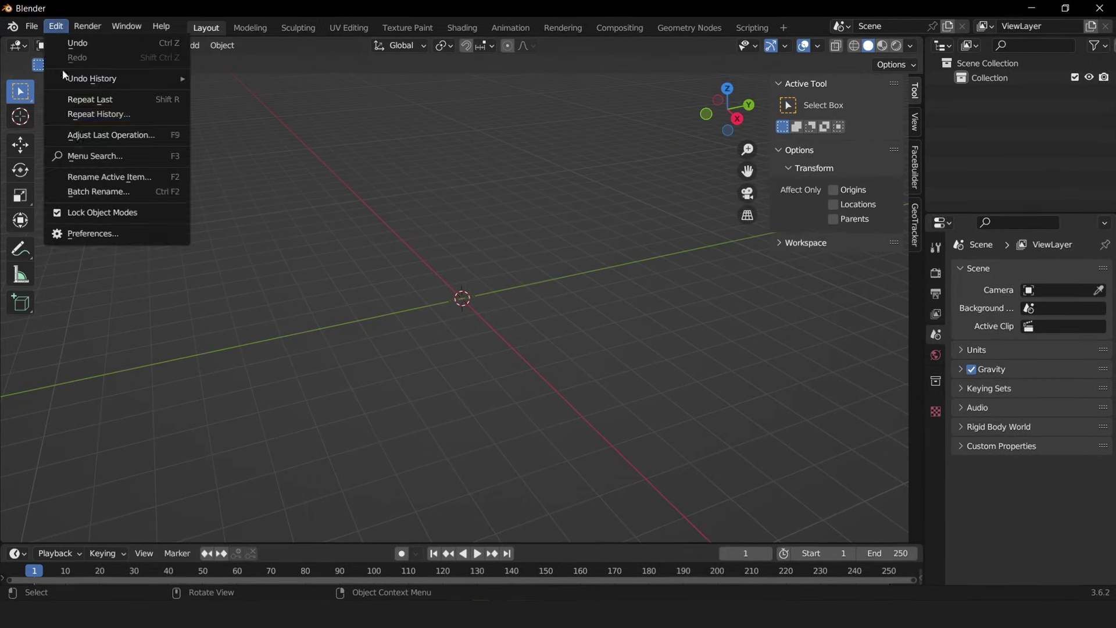
{"action": "left_click", "coordinate": [92, 232]}
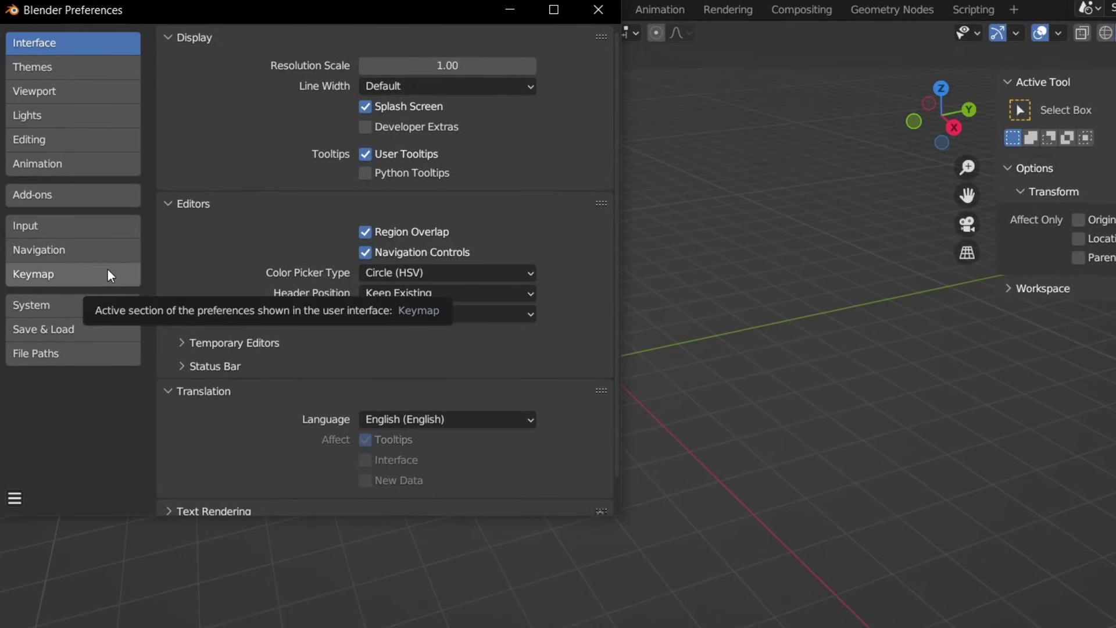
{"action": "left_click", "coordinate": [115, 192]}
{"action": "left_click", "coordinate": [500, 67]}
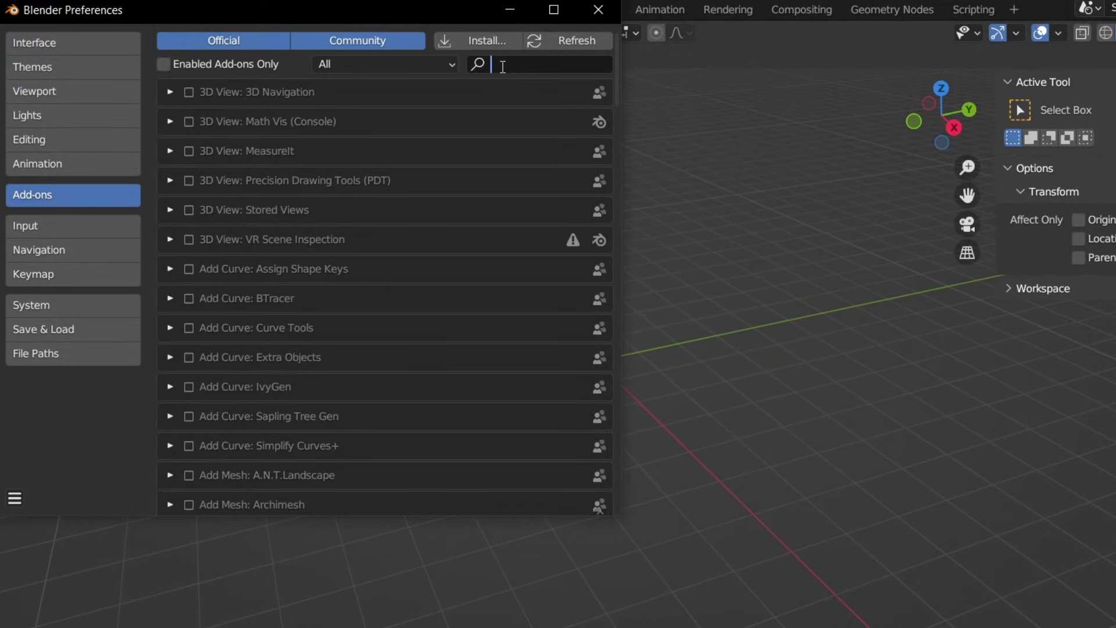
{"action": "type", "text": "rig"}
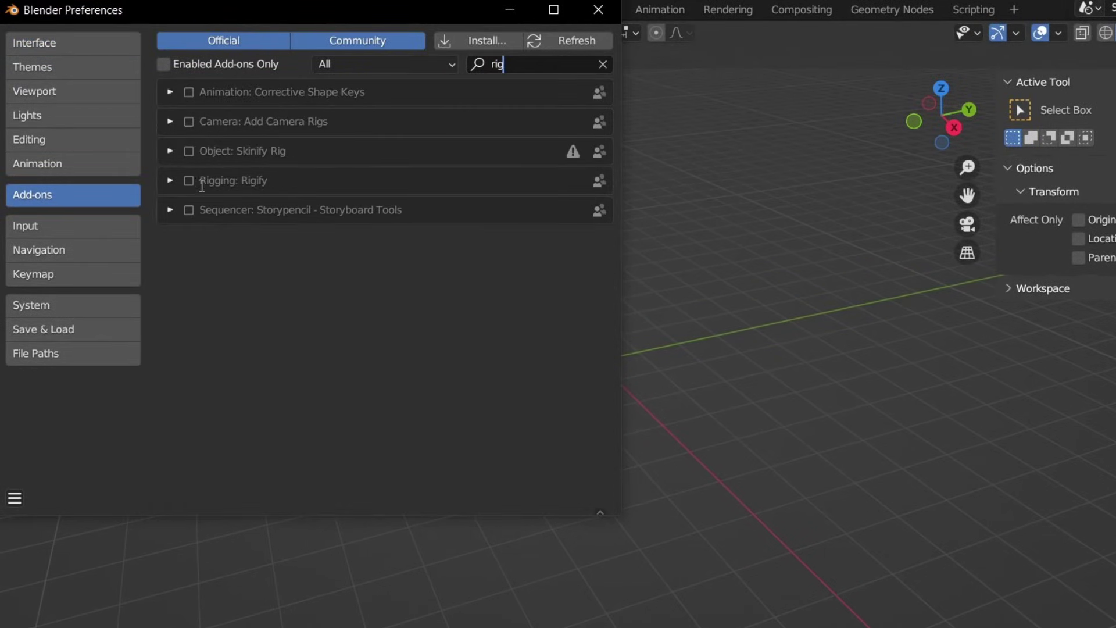
{"action": "left_click", "coordinate": [189, 180]}
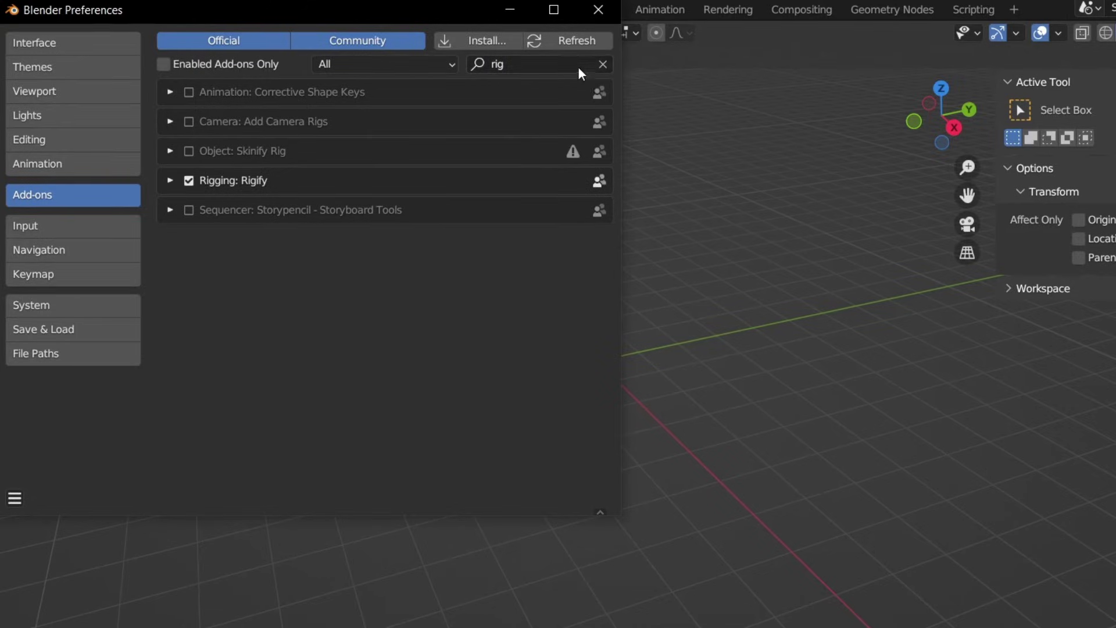
Install the cc_blender_tools zip from the desktop and enable CC/iC Tools
{"action": "left_click", "coordinate": [608, 63]}
{"action": "left_click", "coordinate": [488, 39]}
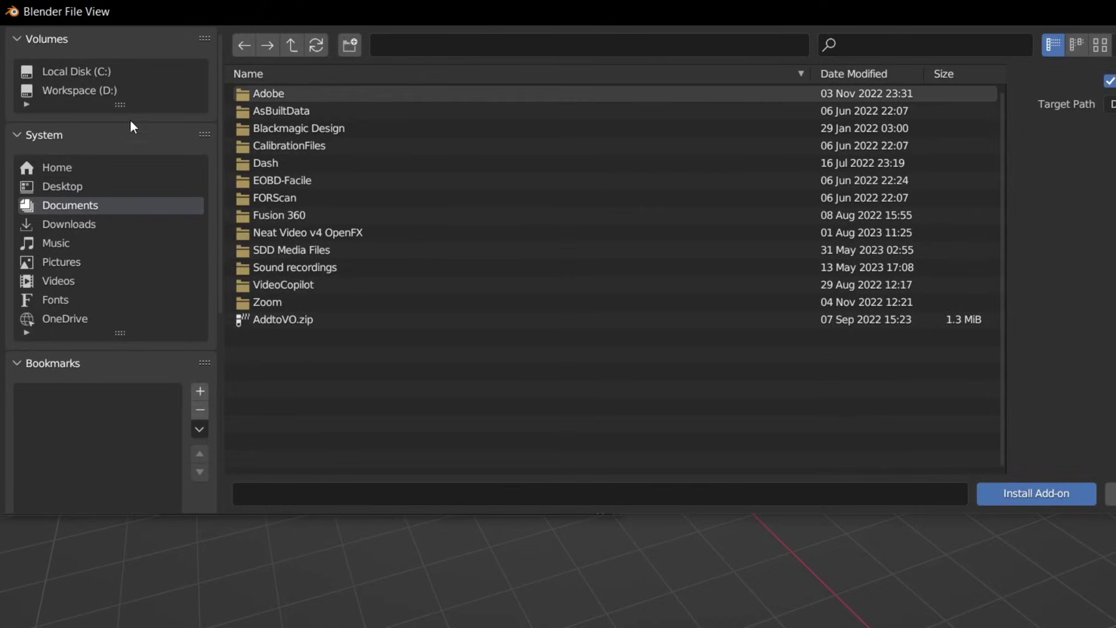
{"action": "left_click", "coordinate": [74, 190]}
{"action": "left_click", "coordinate": [296, 147]}
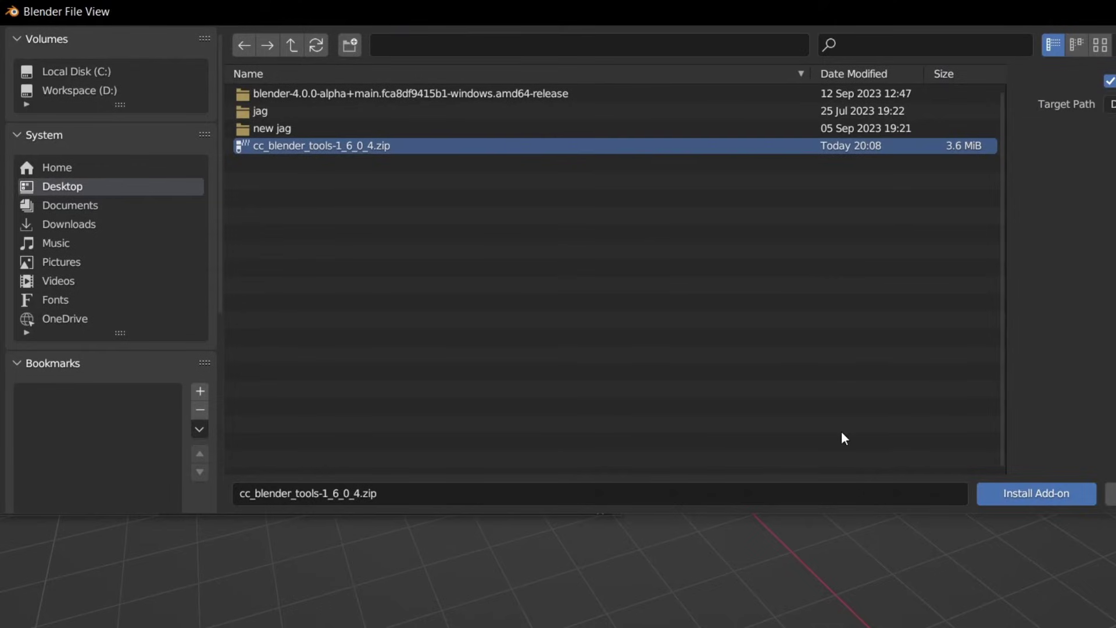
{"action": "left_click", "coordinate": [1023, 489]}
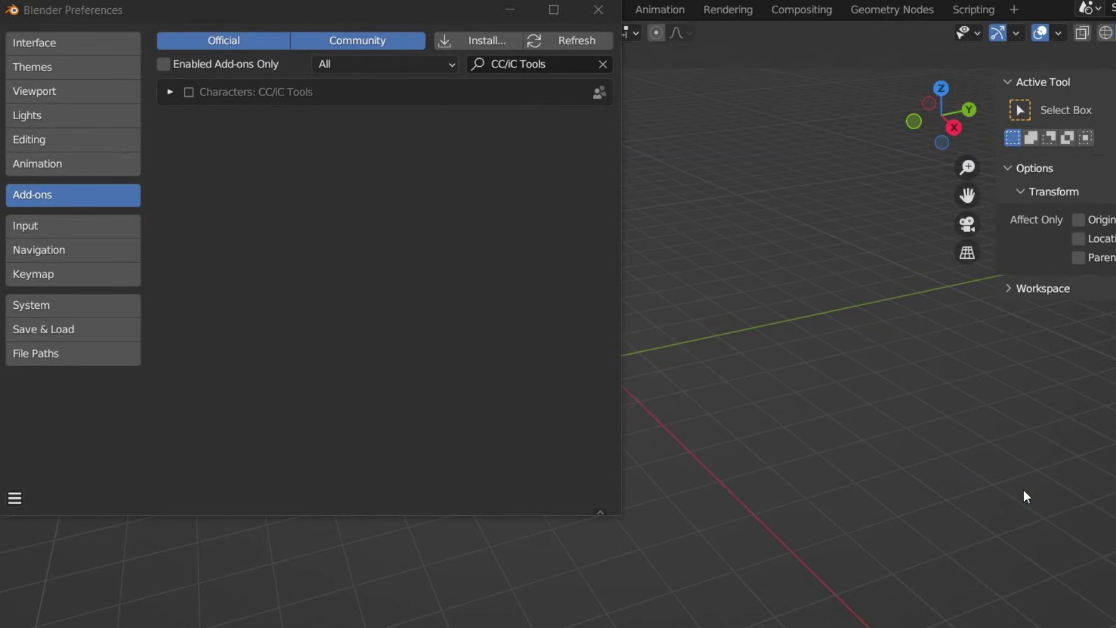
{"action": "left_click", "coordinate": [187, 93]}
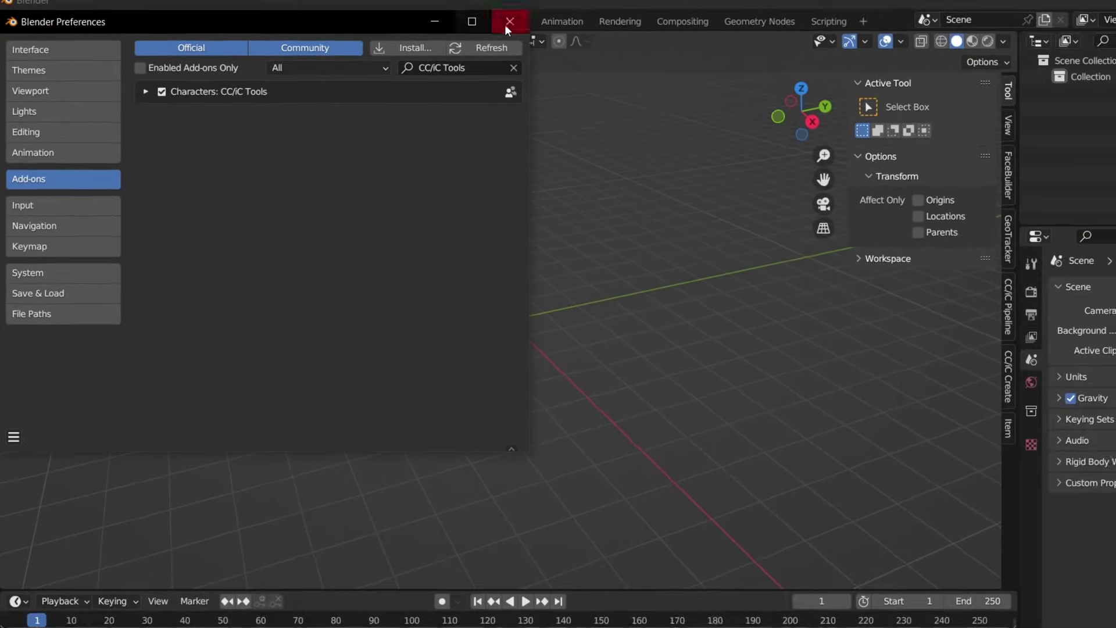
Import Mesh.fbx as a character through the CC/iC Pipeline tab
{"action": "left_click", "coordinate": [505, 24]}
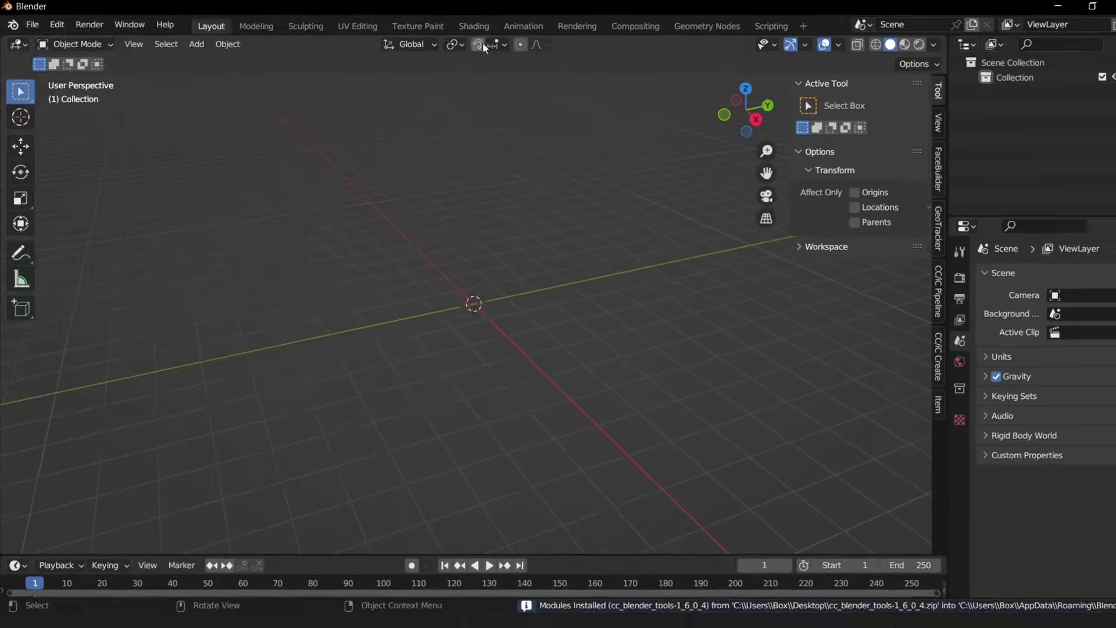
{"action": "left_click", "coordinate": [913, 296]}
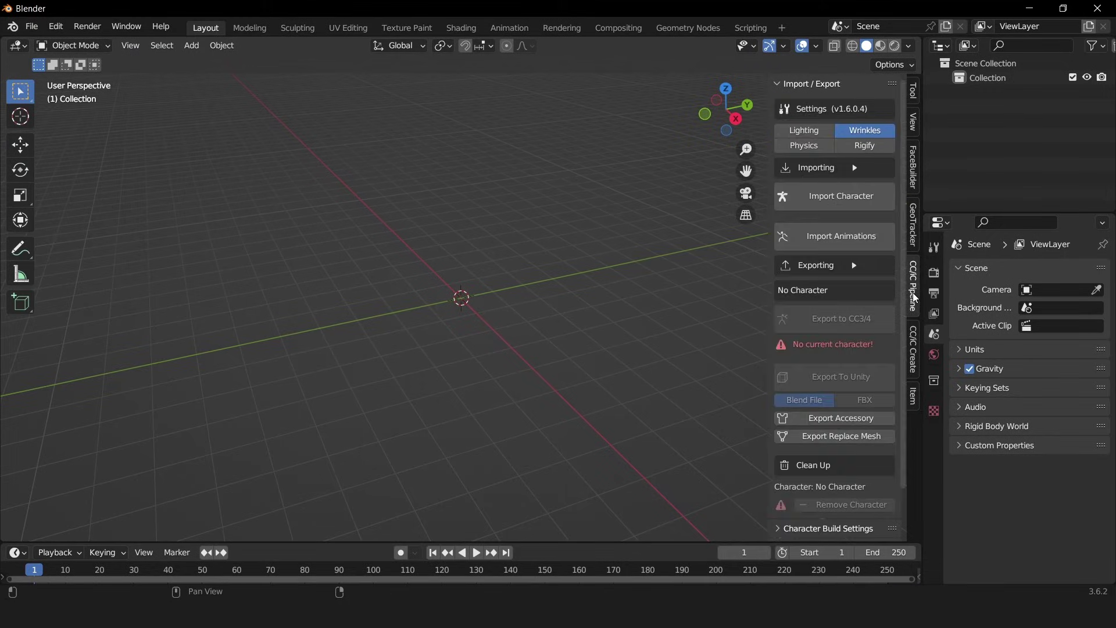
{"action": "left_click", "coordinate": [850, 206]}
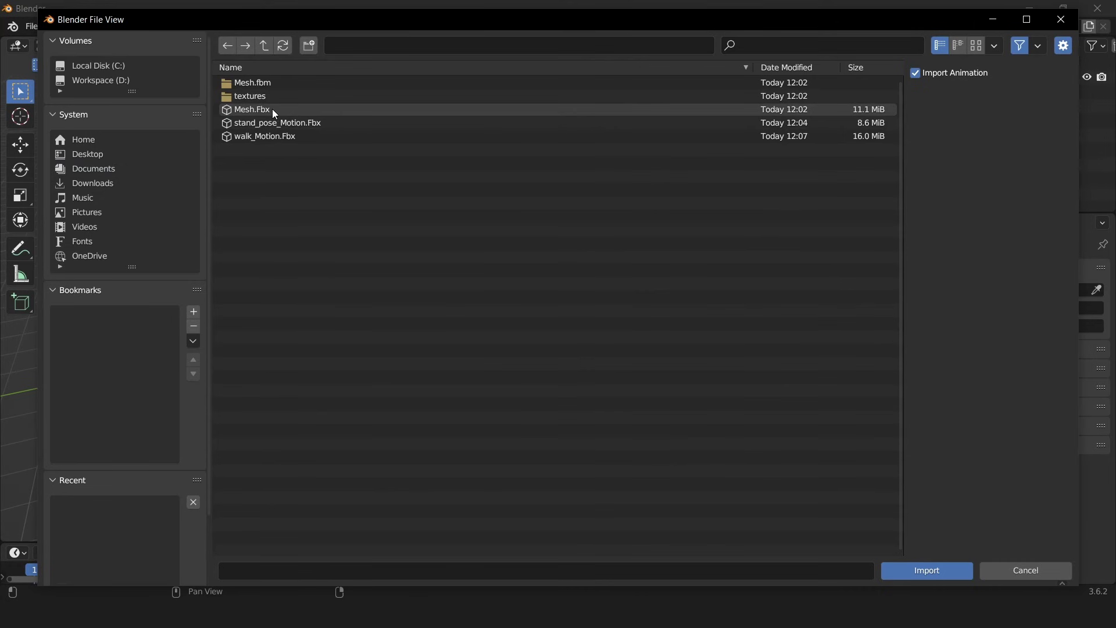
{"action": "double_click", "coordinate": [272, 109]}
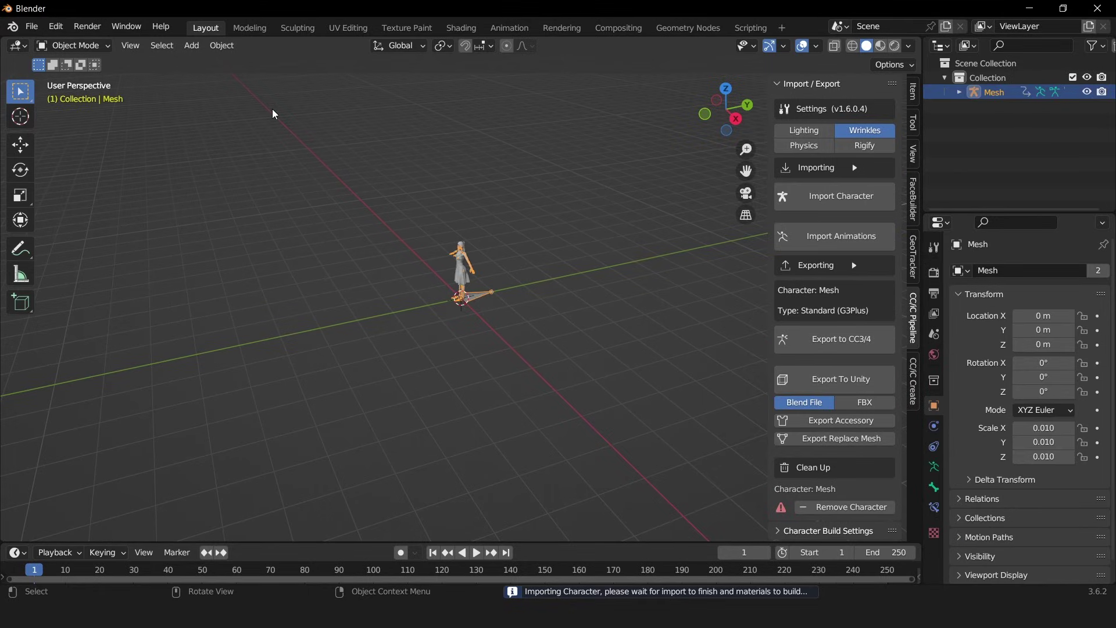
Apply the CC3 lighting preset from Scene Tools
{"action": "left_click", "coordinate": [528, 370]}
{"action": "middle_click_drag", "start_coordinate": [529, 368], "coordinate": [584, 342]}
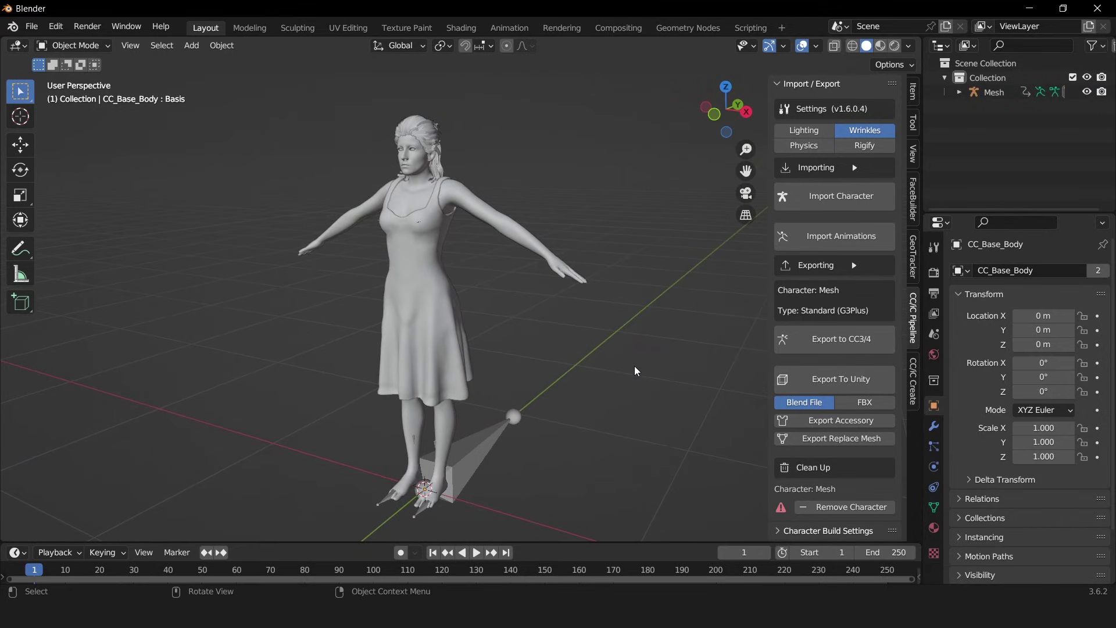
{"action": "scroll", "coordinate": [792, 400], "scroll_direction": "down", "scroll_amount": 2}
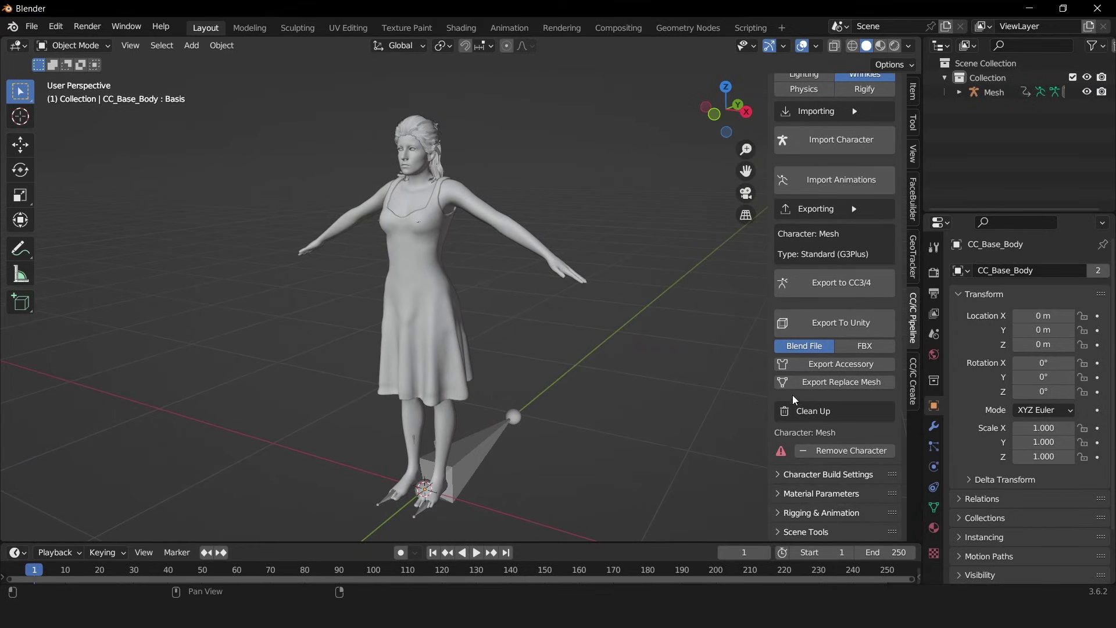
{"action": "left_click", "coordinate": [777, 535]}
{"action": "scroll", "coordinate": [788, 493], "scroll_direction": "down", "scroll_amount": 2}
{"action": "scroll", "coordinate": [803, 451], "scroll_direction": "down", "scroll_amount": 4}
{"action": "left_click", "coordinate": [820, 411]}
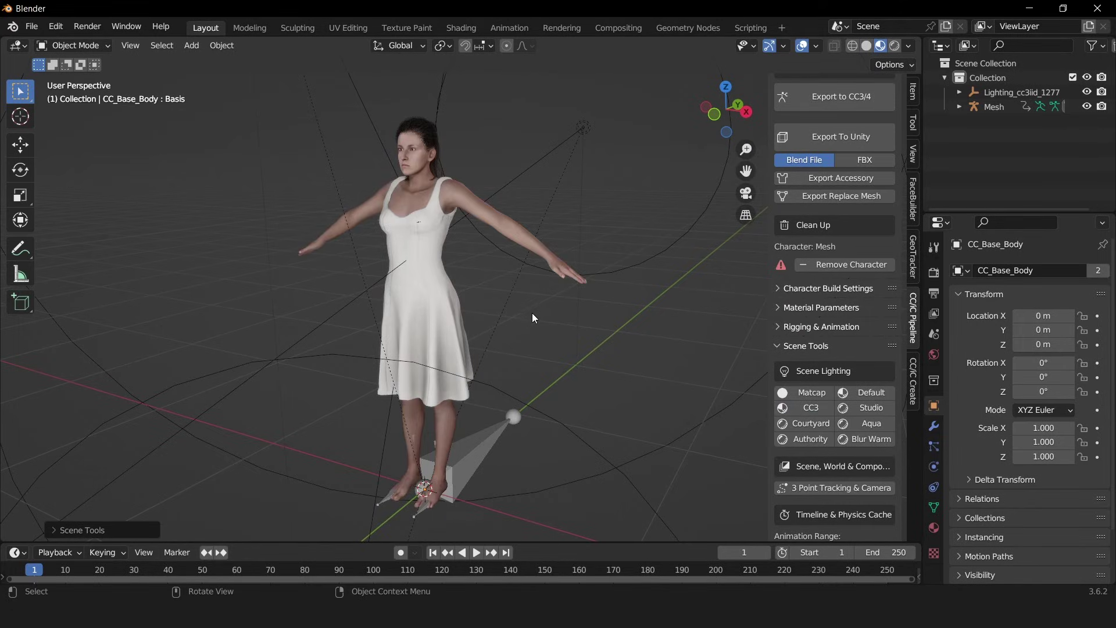
Generate the Rigify rig from the Rigging & Animation section
{"action": "left_click", "coordinate": [783, 346]}
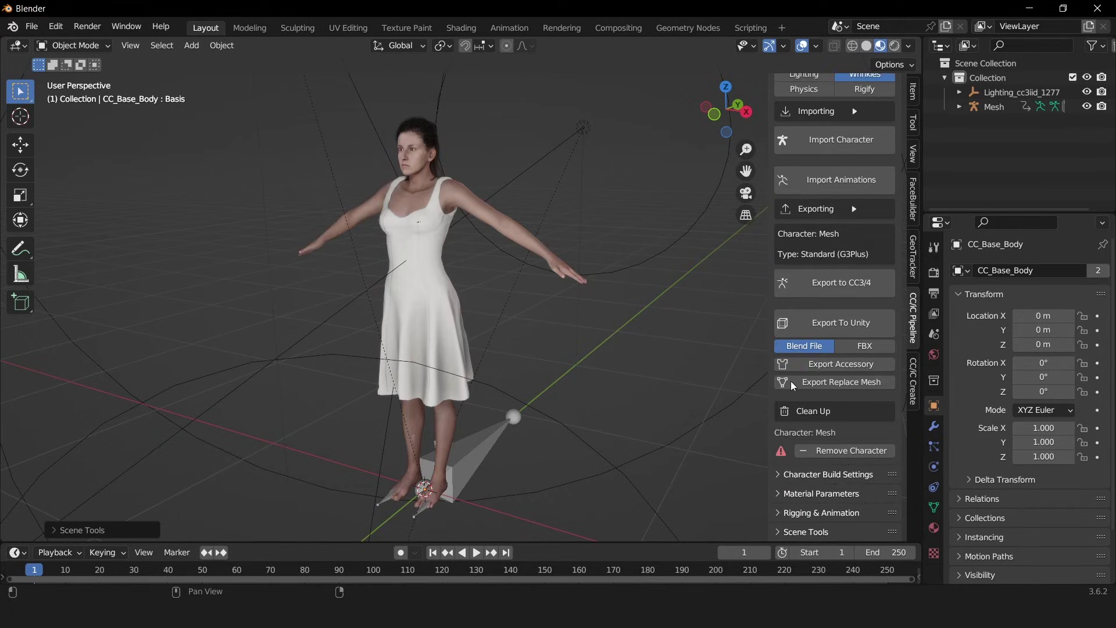
{"action": "left_click", "coordinate": [784, 513]}
{"action": "scroll", "coordinate": [786, 488], "scroll_direction": "down", "scroll_amount": 5}
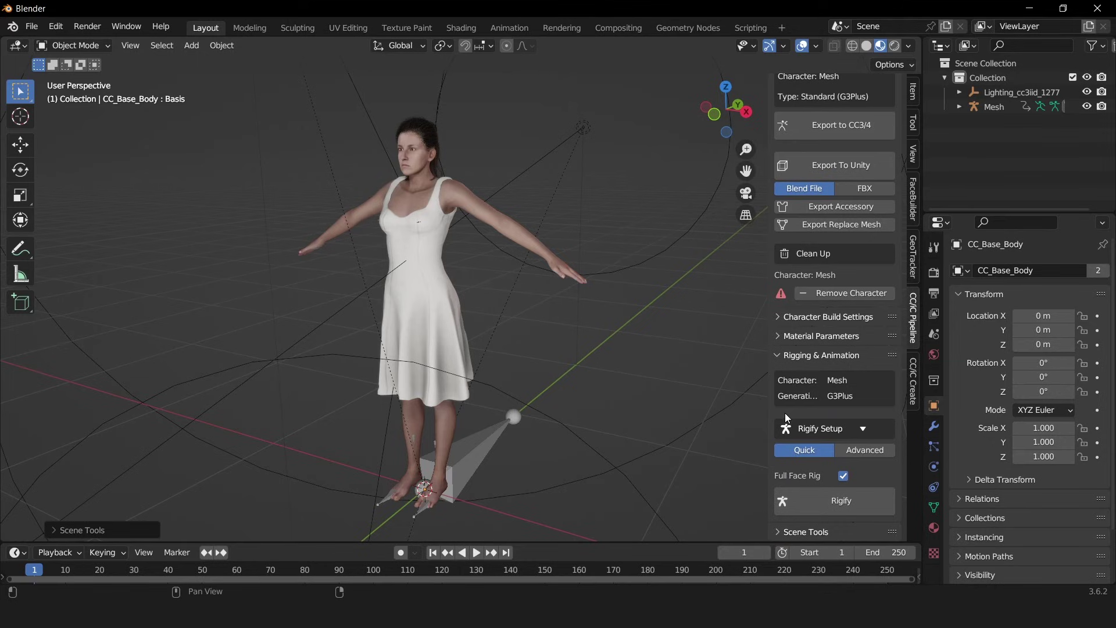
{"action": "left_click", "coordinate": [821, 511]}
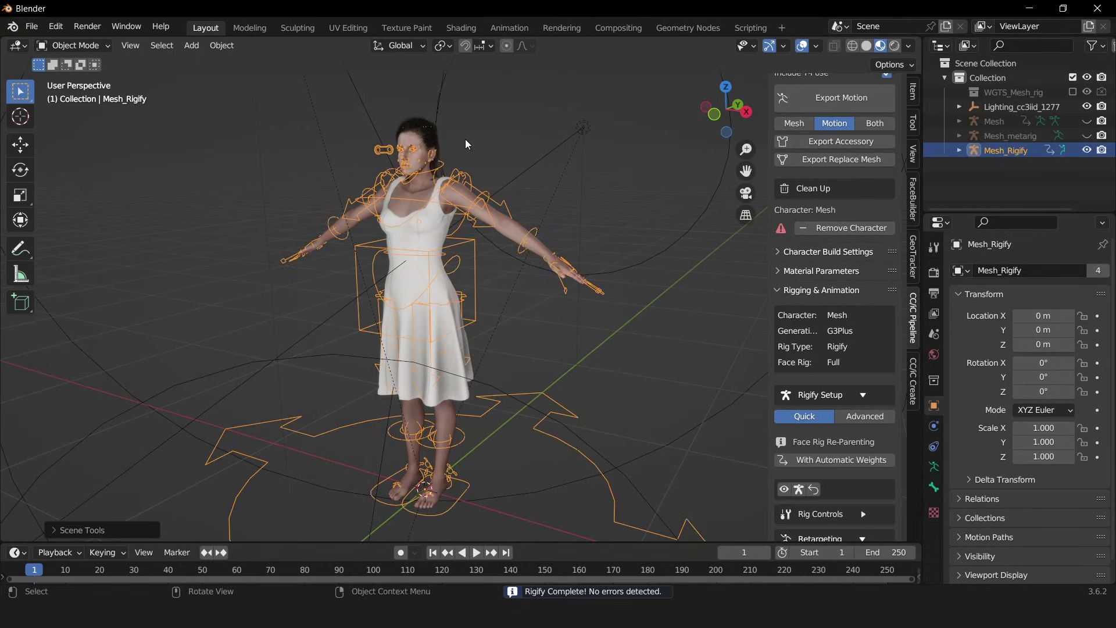
{"action": "left_click", "coordinate": [465, 144]}
{"action": "scroll", "coordinate": [415, 151], "scroll_direction": "up", "scroll_amount": 3}
{"action": "scroll", "coordinate": [417, 150], "scroll_direction": "up", "scroll_amount": 2}
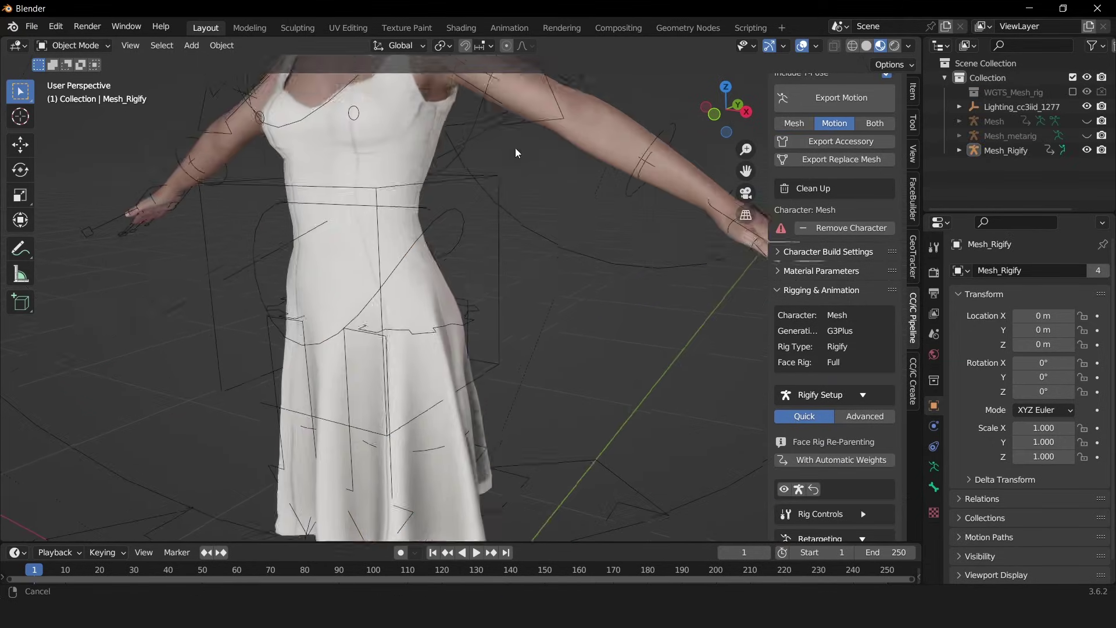
Put the rig in Pose Mode and test-move the eyes control, then cancel
{"action": "middle_click_drag", "start_coordinate": [416, 150], "coordinate": [338, 234], "text": "shift"}
{"action": "scroll", "coordinate": [338, 233], "scroll_direction": "up", "scroll_amount": 3}
{"action": "left_click", "coordinate": [337, 233]}
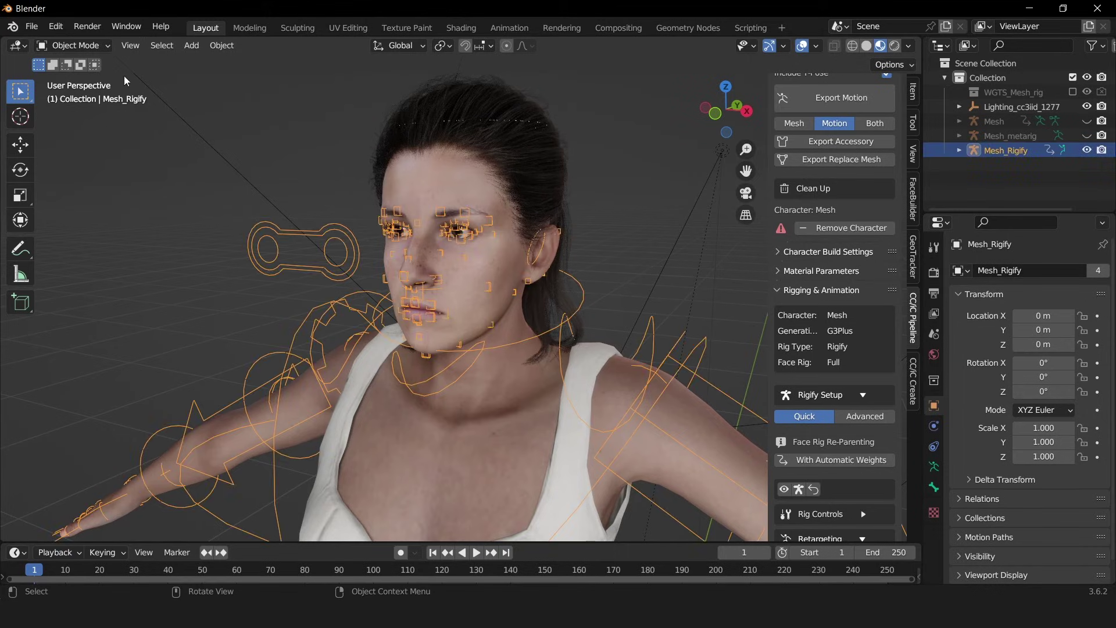
{"action": "left_click", "coordinate": [77, 46]}
{"action": "left_click", "coordinate": [75, 95]}
{"action": "left_click", "coordinate": [303, 240]}
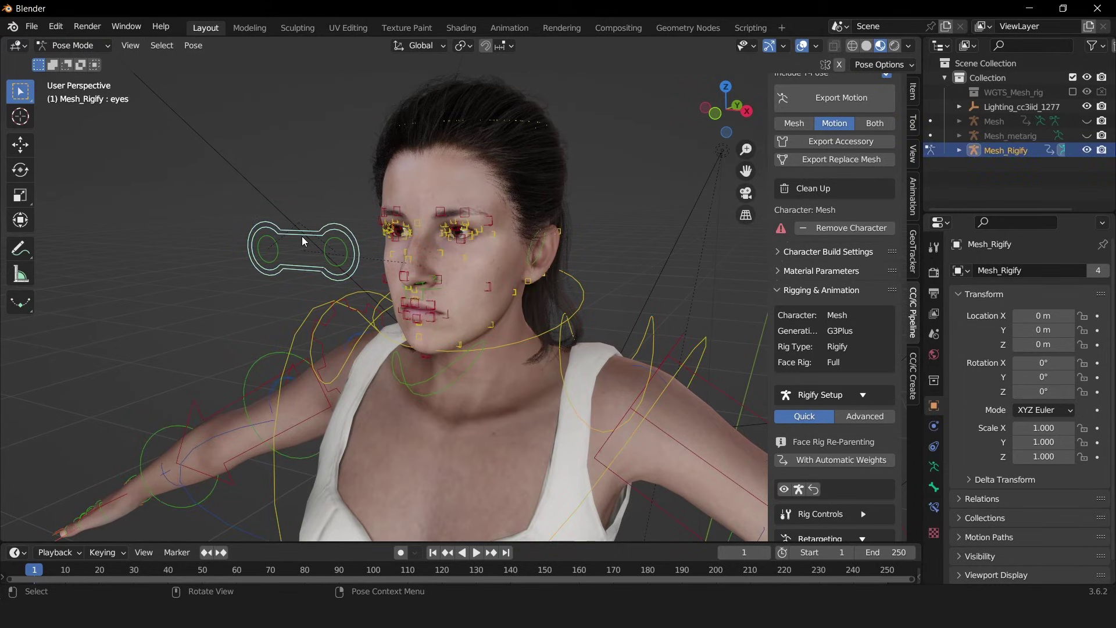
{"action": "key", "text": "g"}
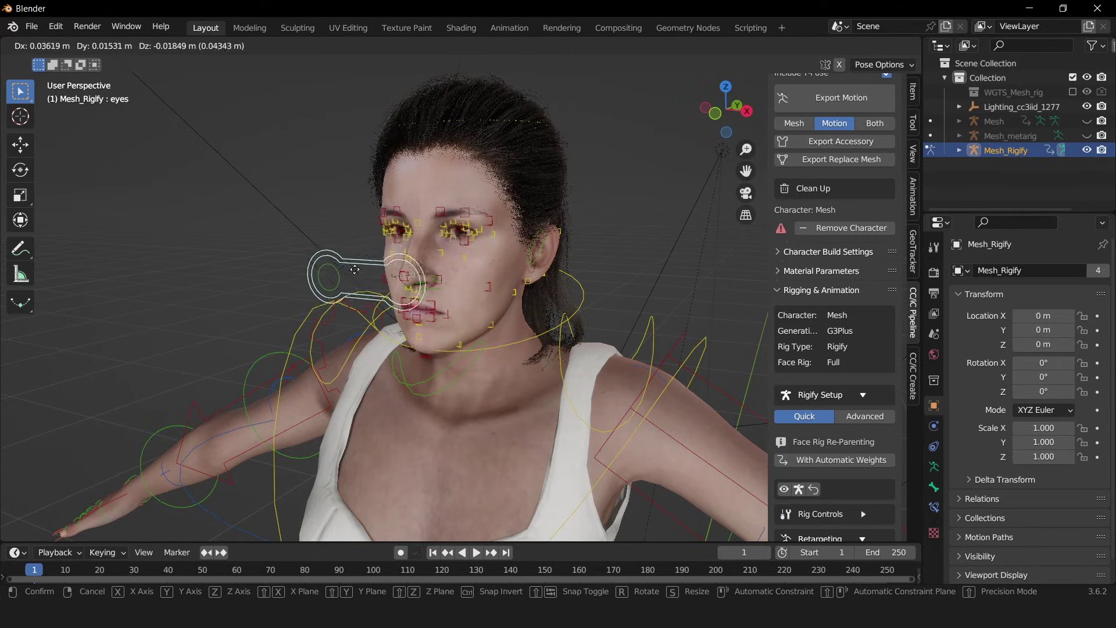
{"action": "right_click", "coordinate": [225, 280]}
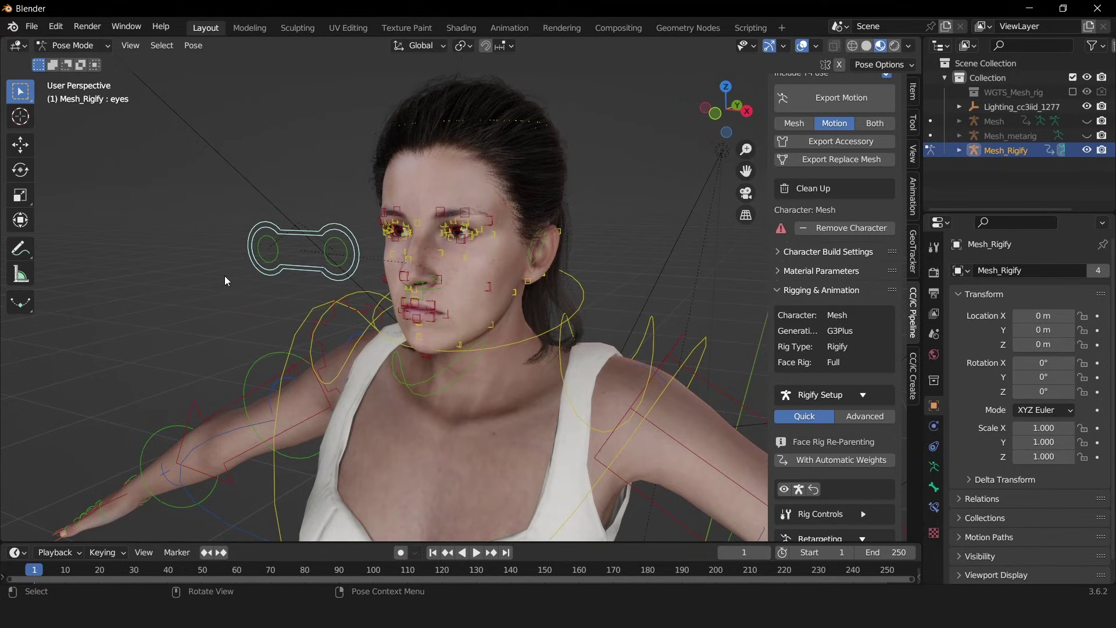
Return to Object Mode, hide overlays, and rebuild materials with the Basic setting
{"action": "left_click", "coordinate": [74, 45]}
{"action": "left_click", "coordinate": [83, 61]}
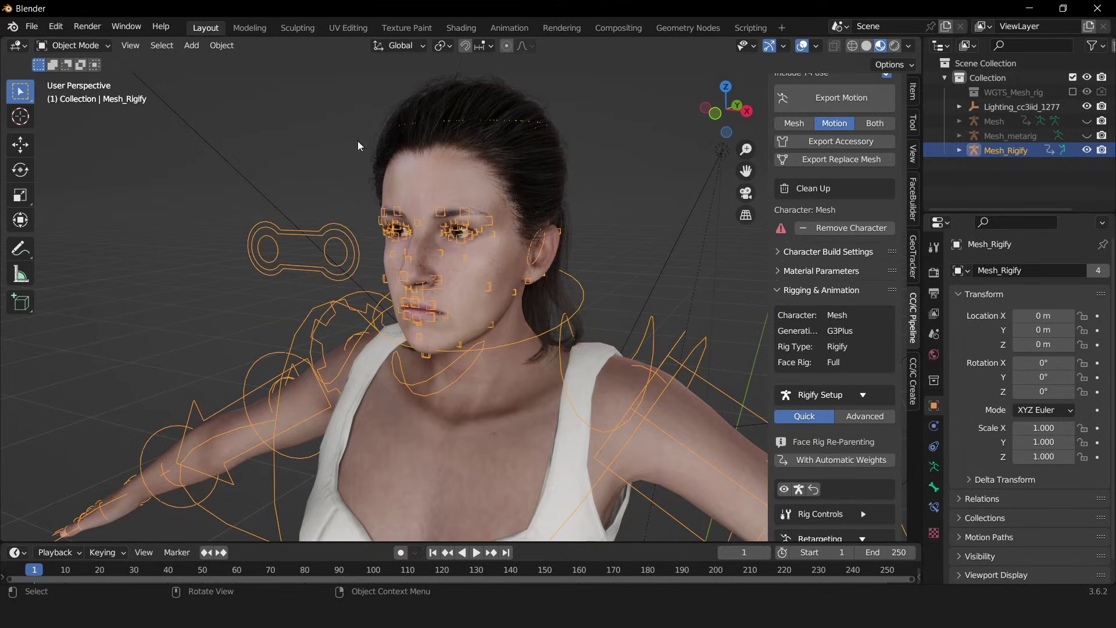
{"action": "left_click", "coordinate": [801, 47]}
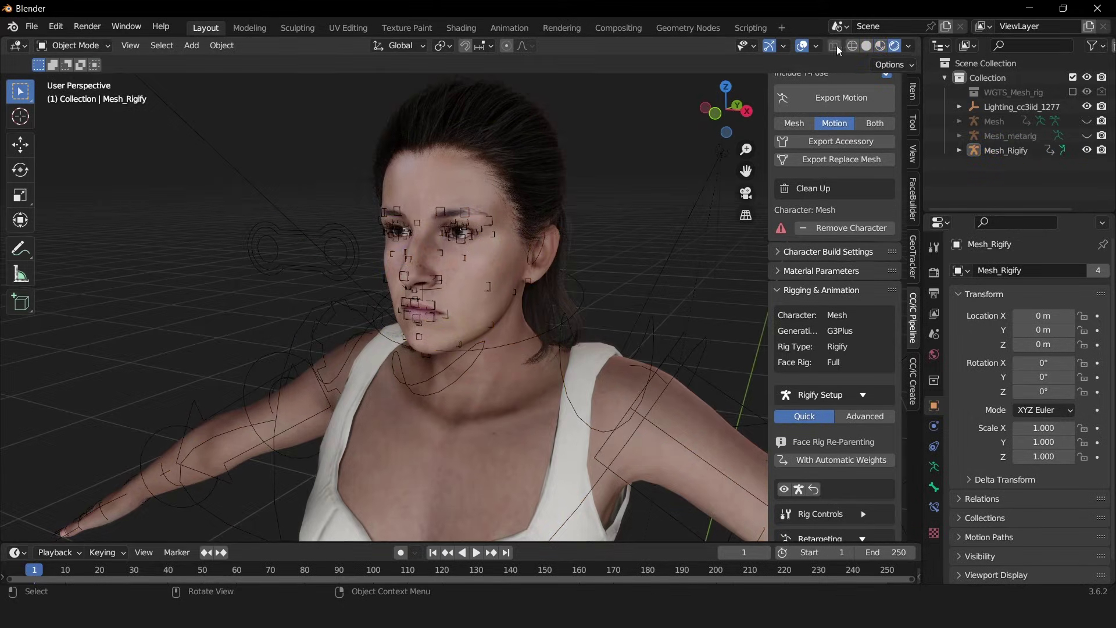
{"action": "scroll", "coordinate": [630, 218], "scroll_direction": "down", "scroll_amount": 1}
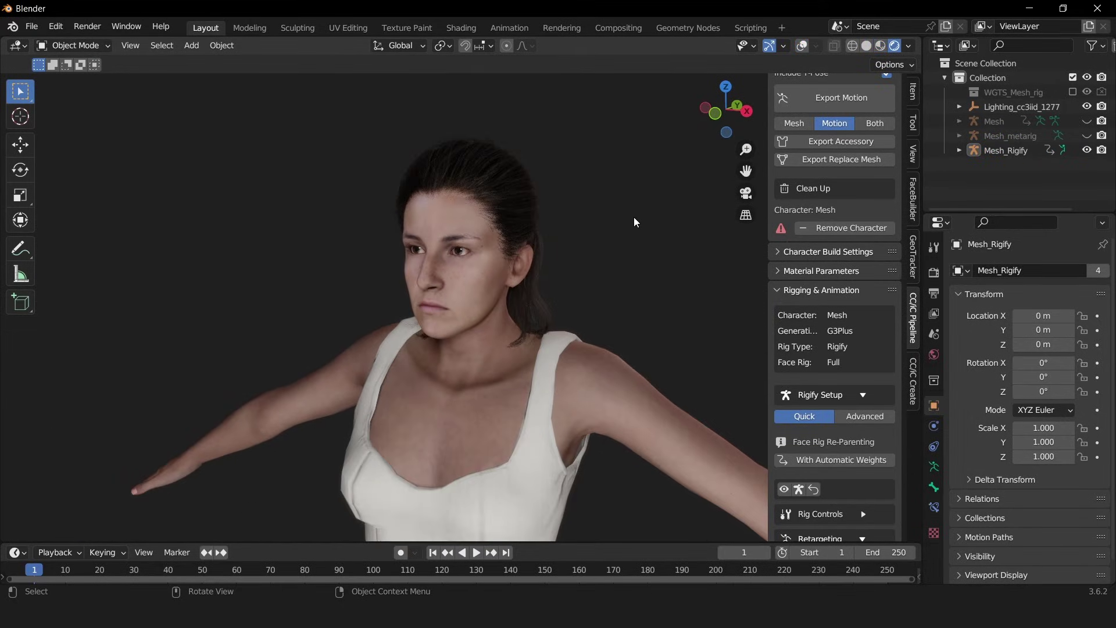
{"action": "left_click", "coordinate": [778, 252]}
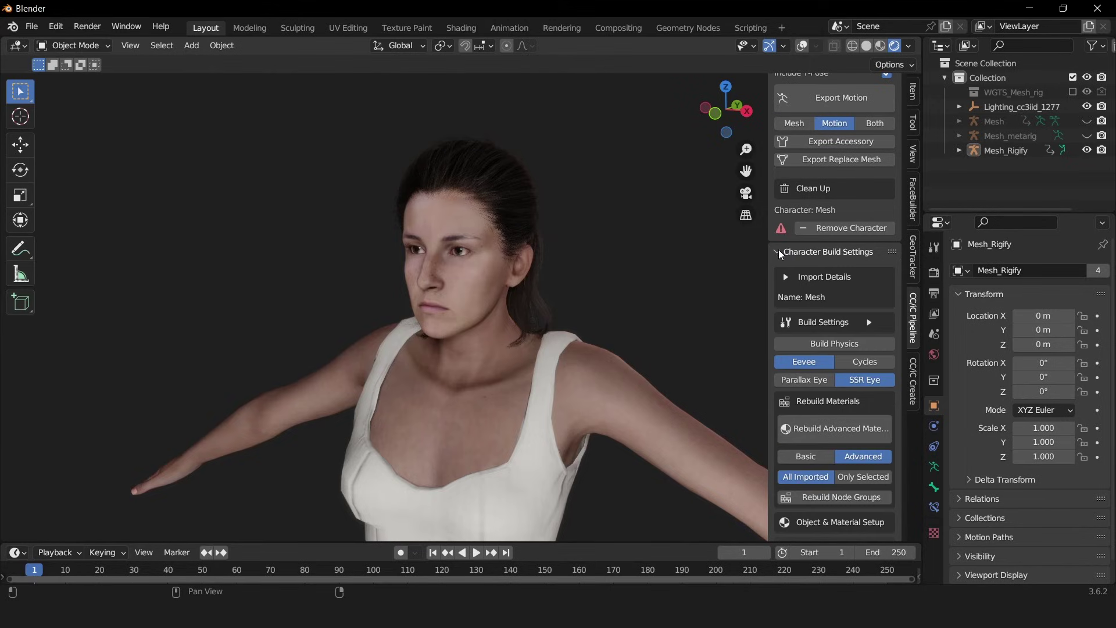
{"action": "left_click", "coordinate": [816, 459]}
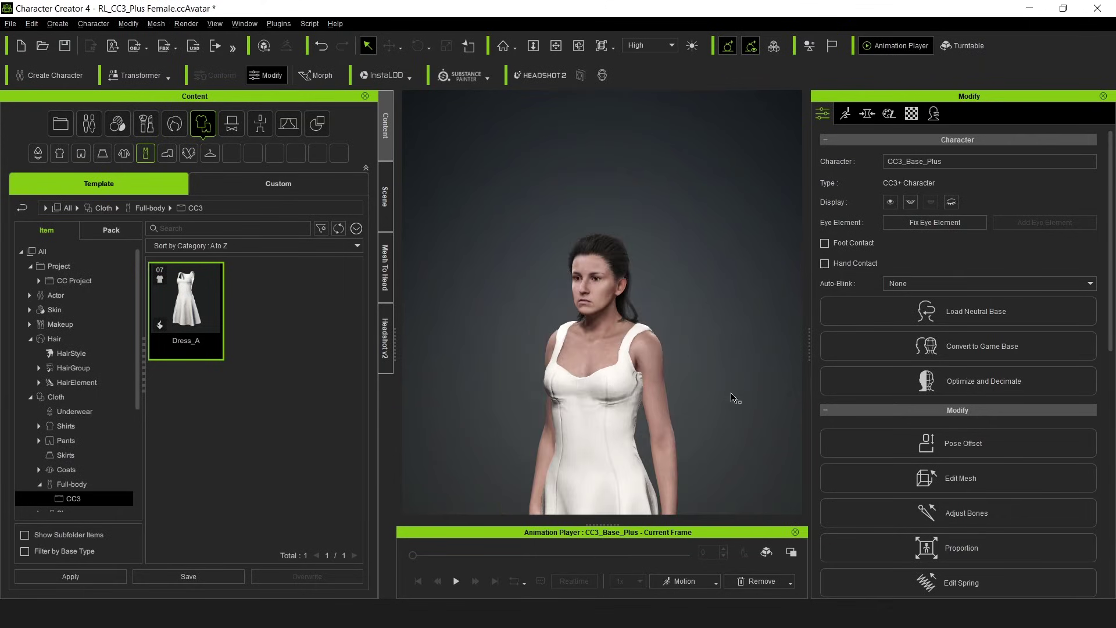
{"action": "scroll", "coordinate": [726, 303], "scroll_direction": "down", "scroll_amount": 2}
{"action": "scroll", "coordinate": [728, 287], "scroll_direction": "down", "scroll_amount": 1}
{"action": "scroll", "coordinate": [714, 314], "scroll_direction": "down", "scroll_amount": 2}
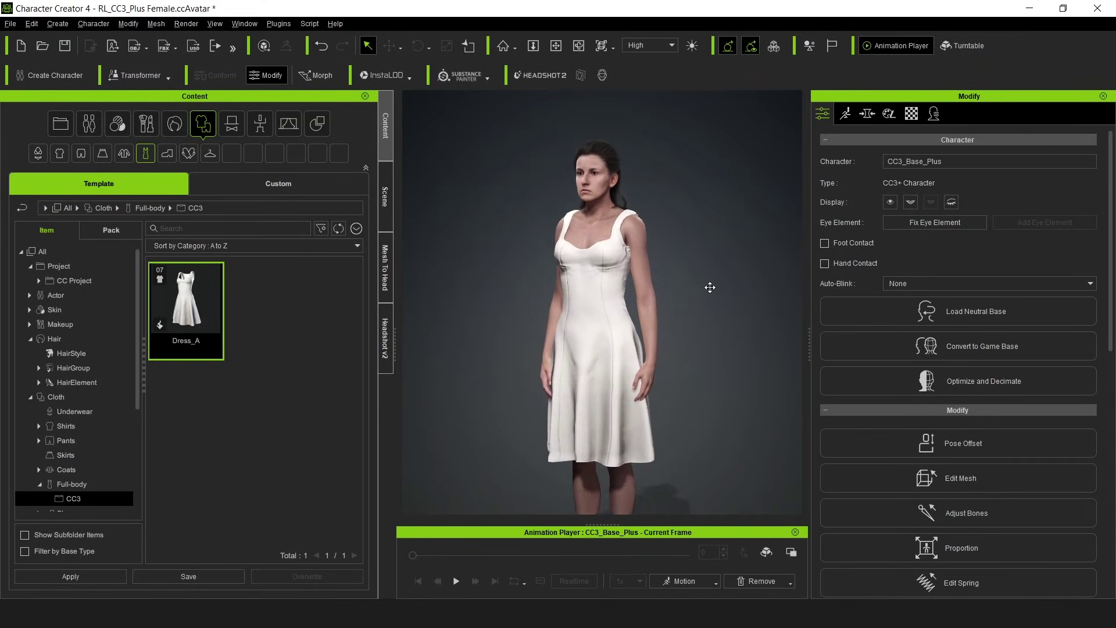
{"action": "scroll", "coordinate": [710, 288], "scroll_direction": "down", "scroll_amount": 1}
{"action": "scroll", "coordinate": [707, 310], "scroll_direction": "down", "scroll_amount": 2}
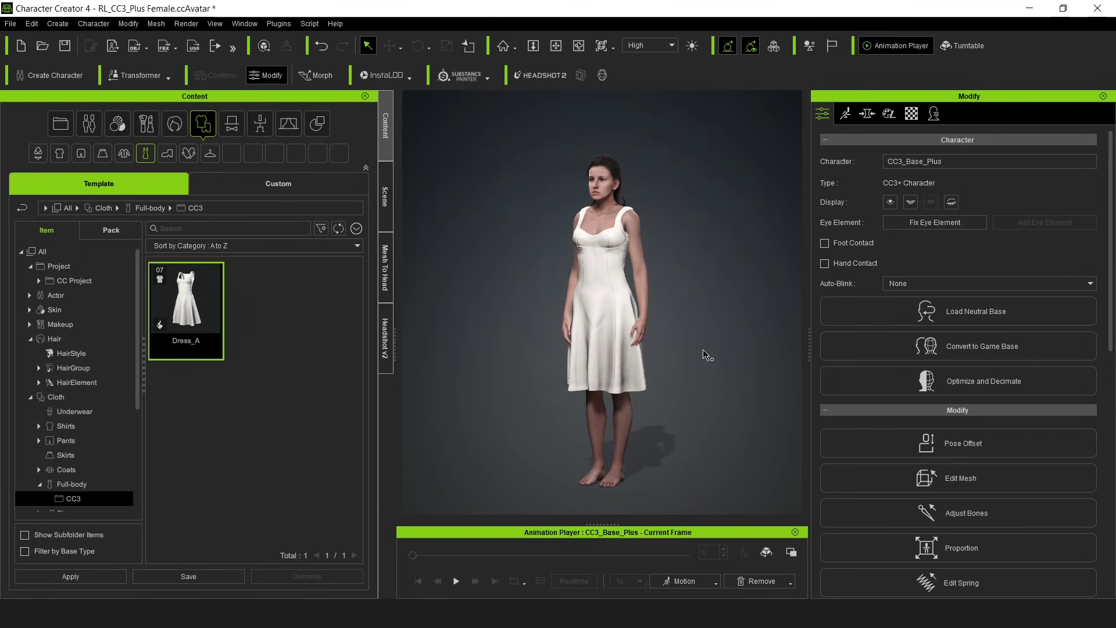
Apply the Acting > Female > Walk_F motion, play it back, then pause
{"action": "left_click", "coordinate": [717, 582]}
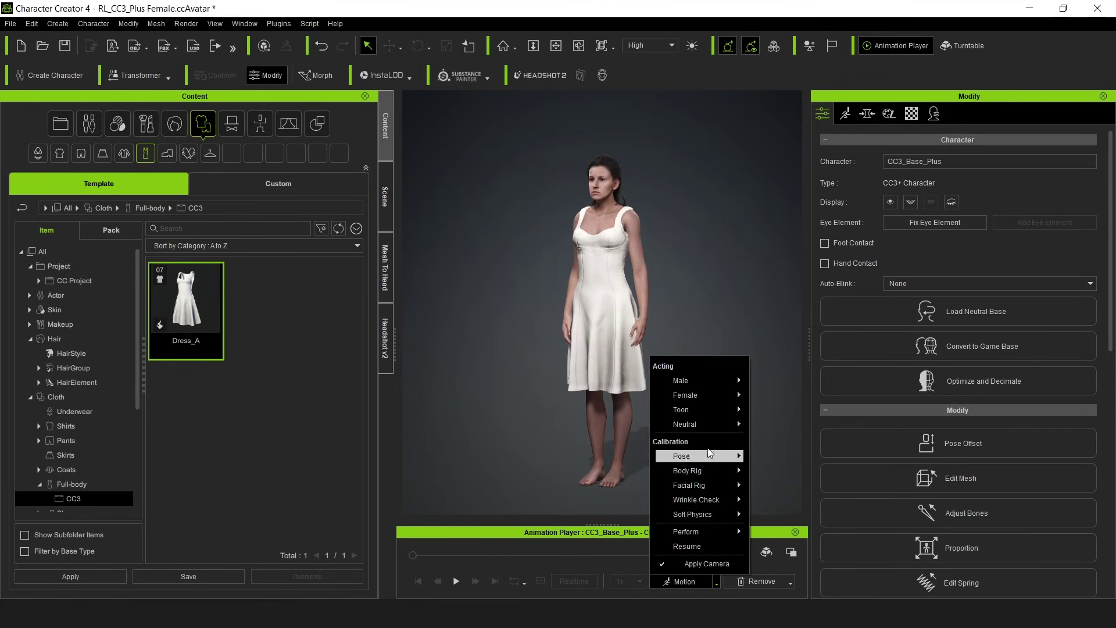
{"action": "mouse_move", "coordinate": [686, 395]}
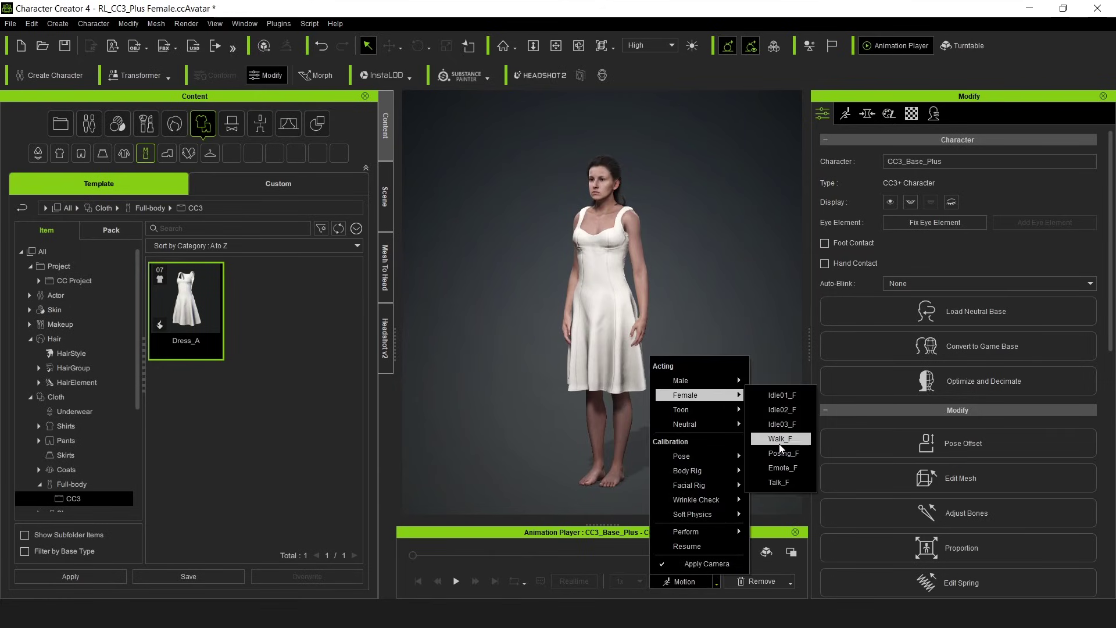
{"action": "left_click", "coordinate": [781, 442]}
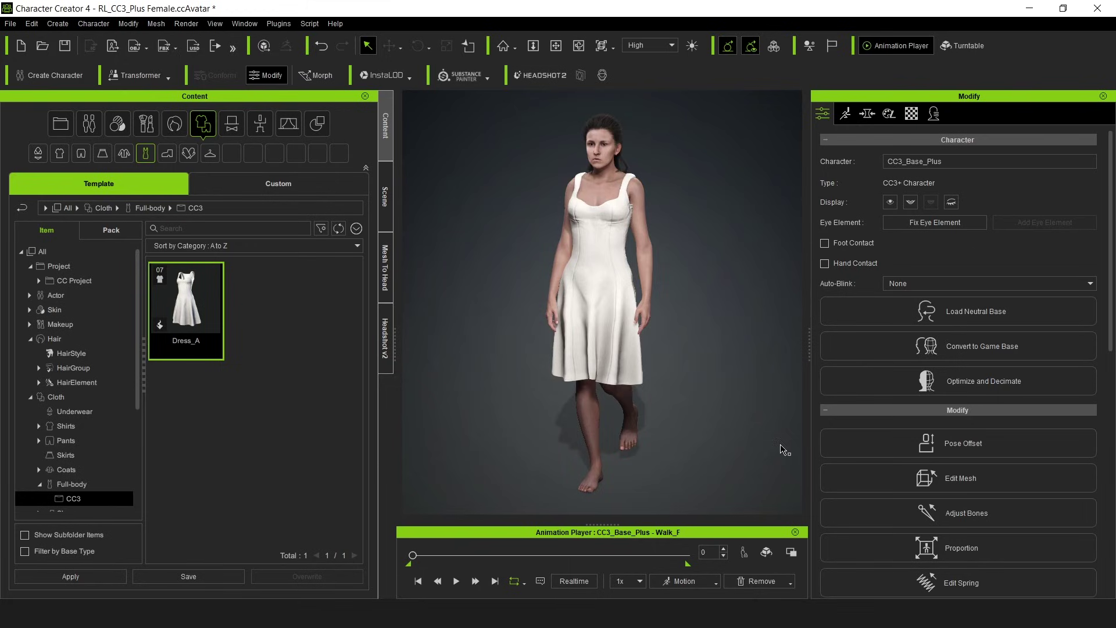
{"action": "left_click", "coordinate": [455, 580]}
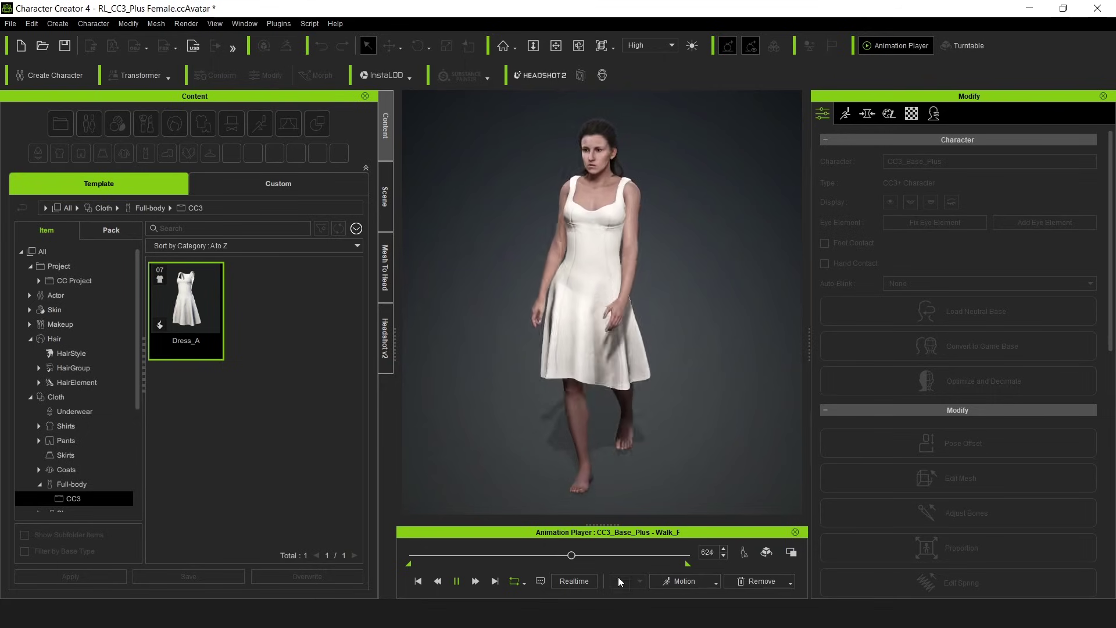
{"action": "left_click", "coordinate": [457, 581]}
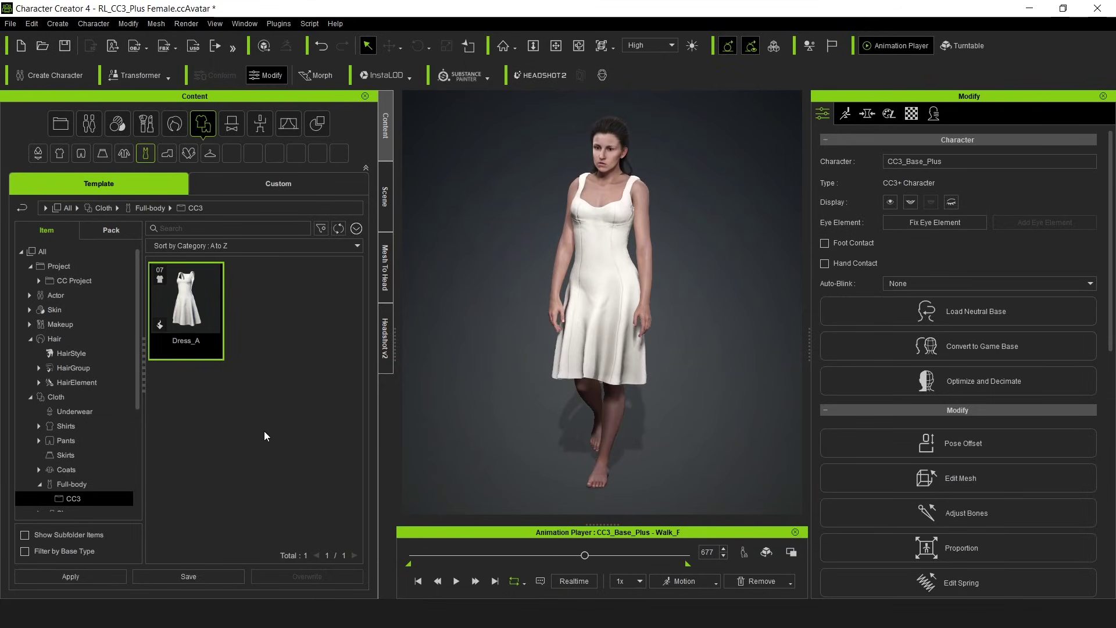
Export the current walk animation as a motion-only FBX named 'motion' with the Blender preset
{"action": "left_click", "coordinate": [12, 23]}
{"action": "mouse_move", "coordinate": [48, 140]}
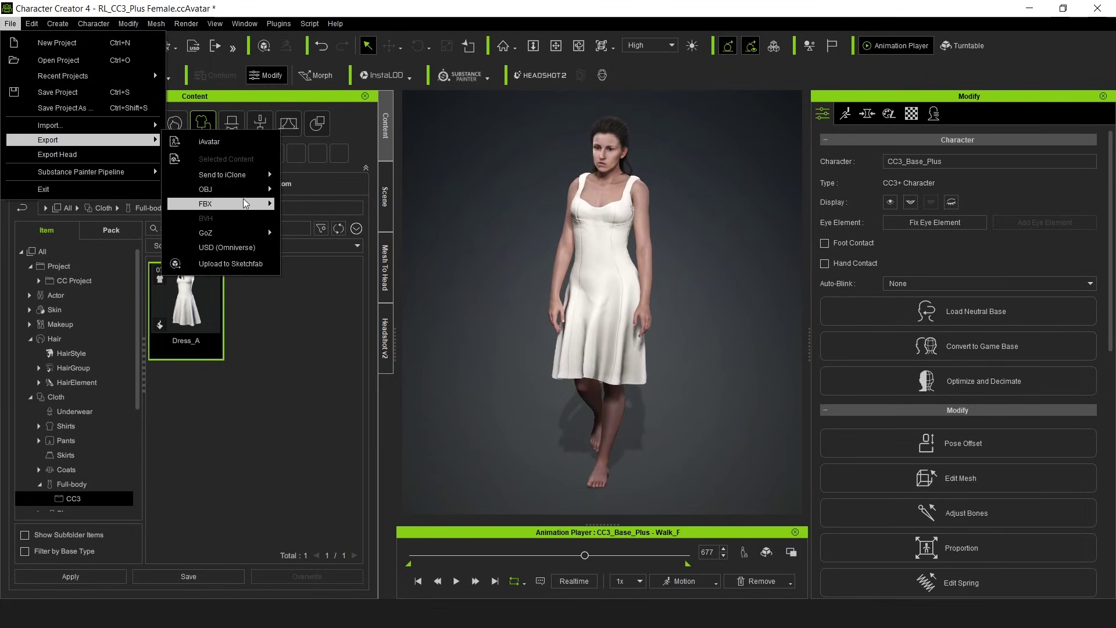
{"action": "mouse_move", "coordinate": [221, 203]}
{"action": "left_click", "coordinate": [313, 218]}
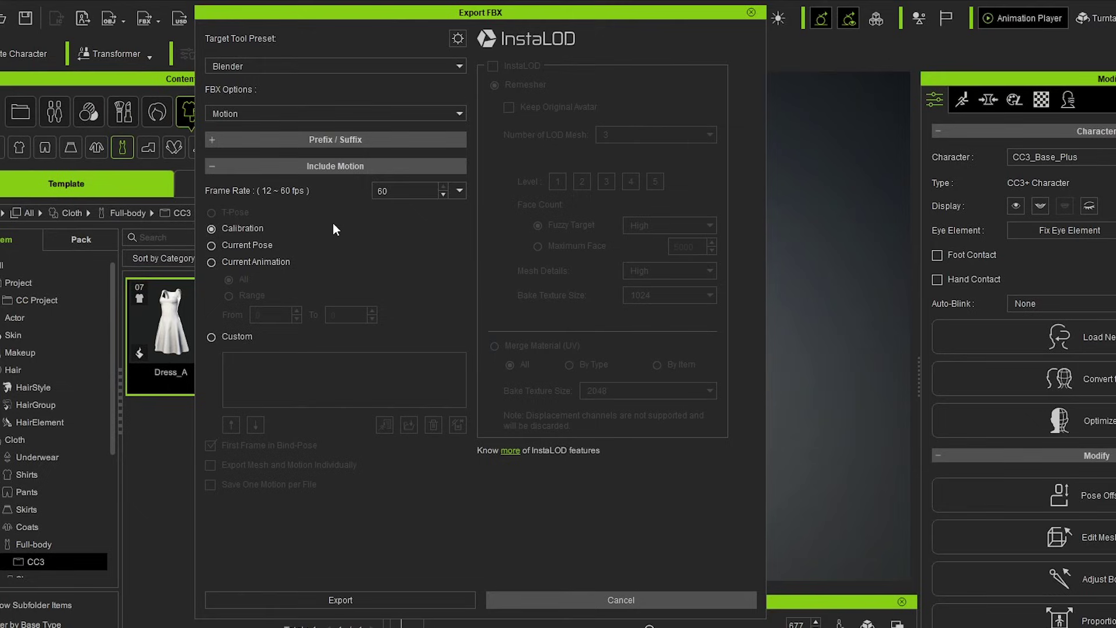
{"action": "left_click", "coordinate": [251, 66]}
{"action": "left_click", "coordinate": [230, 148]}
{"action": "left_click", "coordinate": [232, 112]}
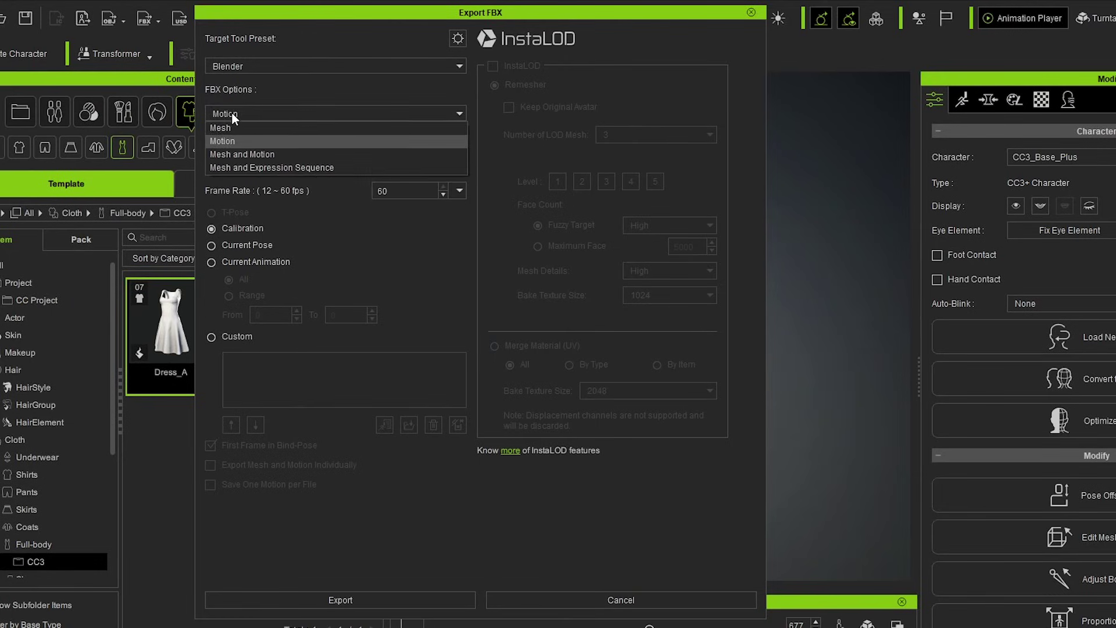
{"action": "left_click", "coordinate": [227, 141]}
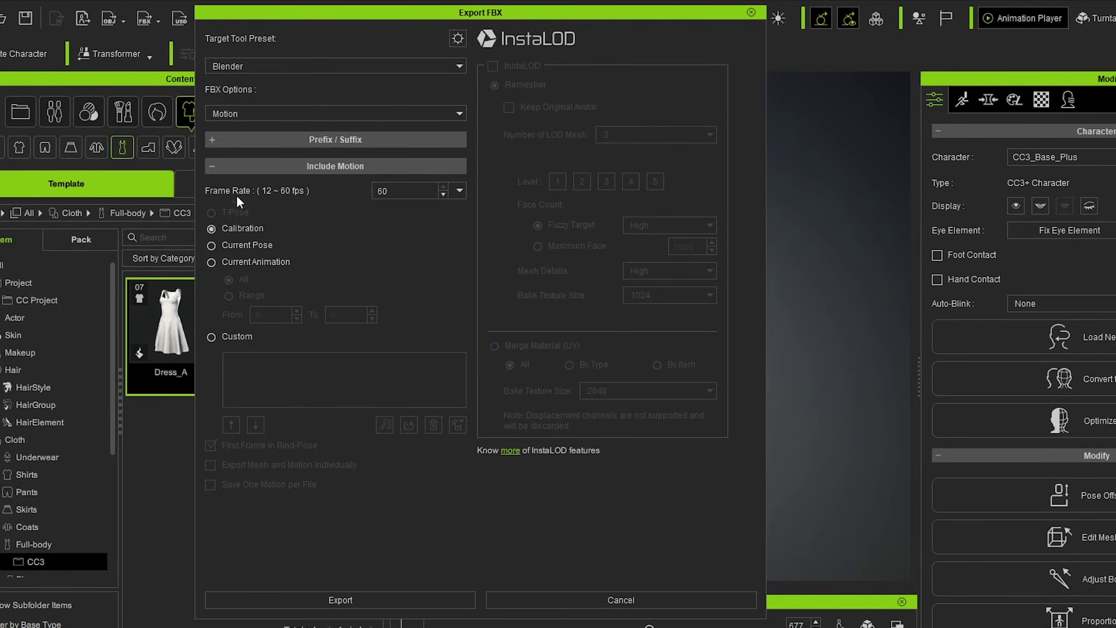
{"action": "left_click", "coordinate": [223, 265]}
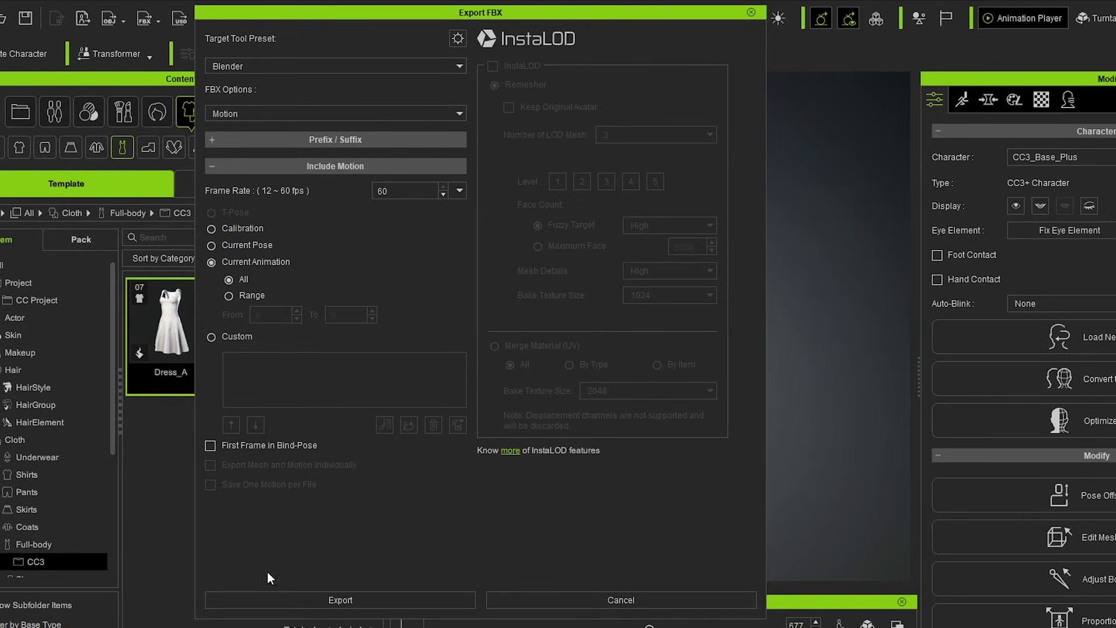
{"action": "left_click", "coordinate": [285, 601]}
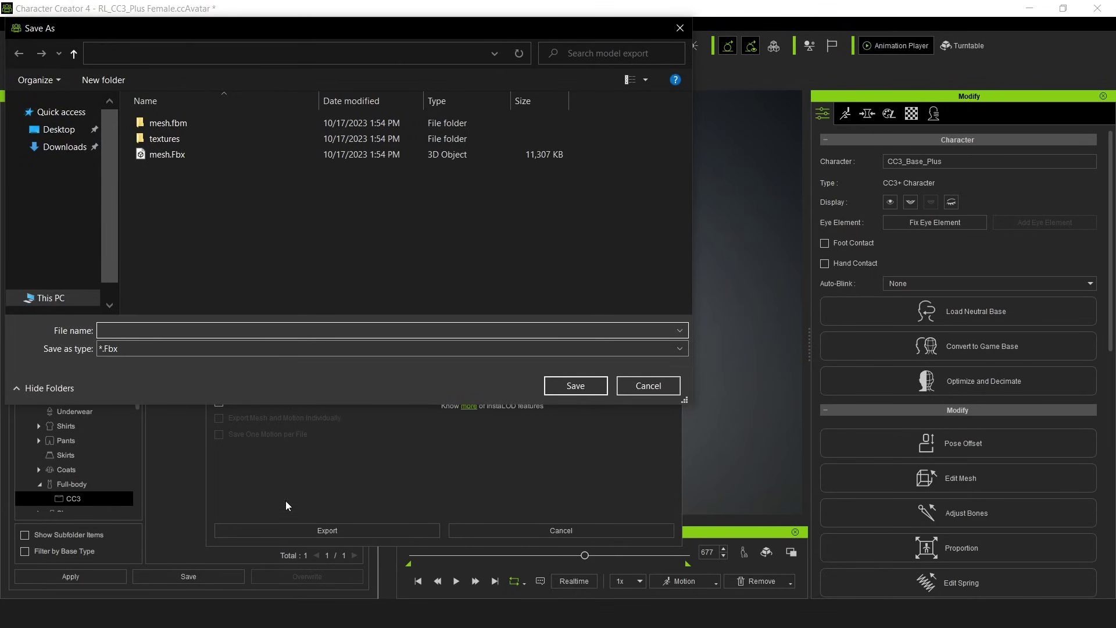
{"action": "type", "text": "motion"}
{"action": "left_click", "coordinate": [607, 390]}
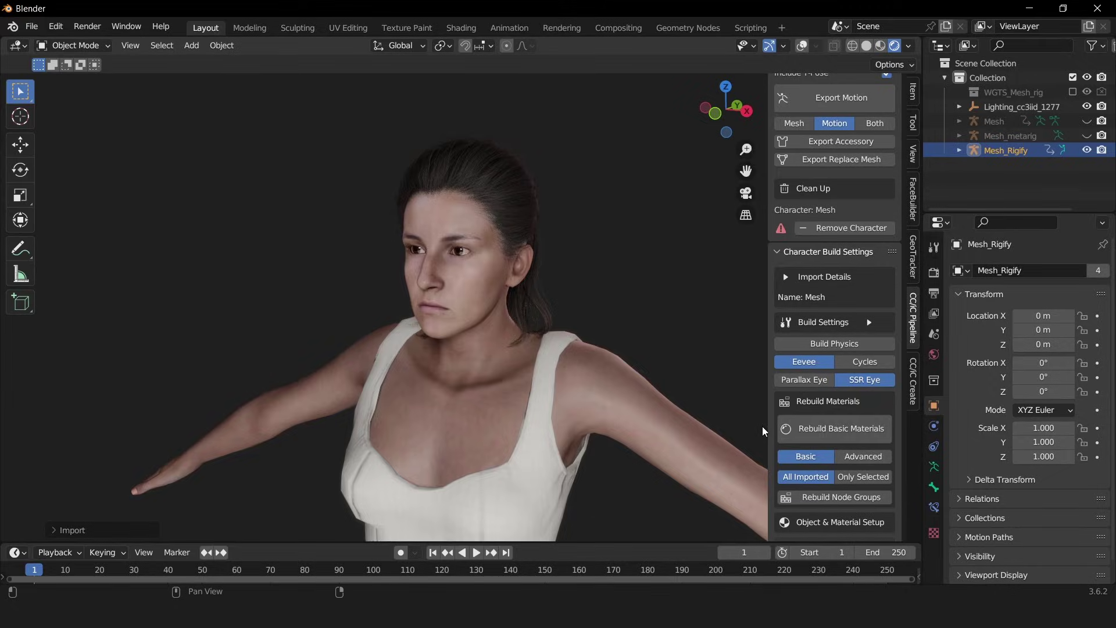
{"action": "scroll", "coordinate": [840, 322], "scroll_direction": "up", "scroll_amount": 1}
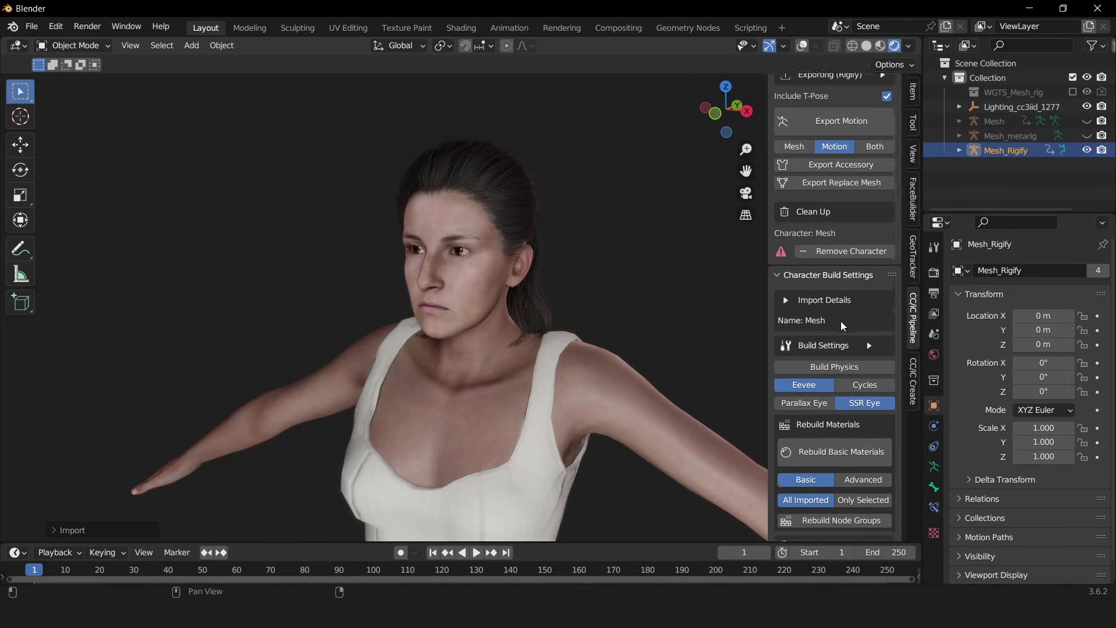
{"action": "scroll", "coordinate": [841, 321], "scroll_direction": "up", "scroll_amount": 4}
{"action": "scroll", "coordinate": [841, 321], "scroll_direction": "up", "scroll_amount": 1}
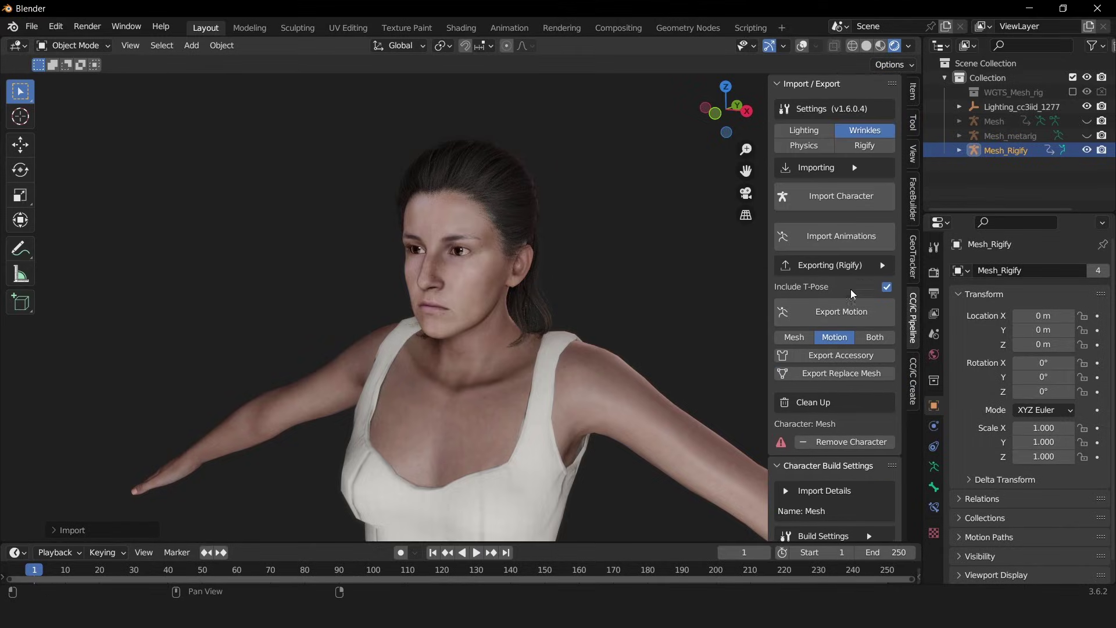
Import walk_Motion.Fbx with Import Animations in the CC/iC Pipeline panel
{"action": "left_click", "coordinate": [846, 234]}
{"action": "left_click", "coordinate": [276, 137]}
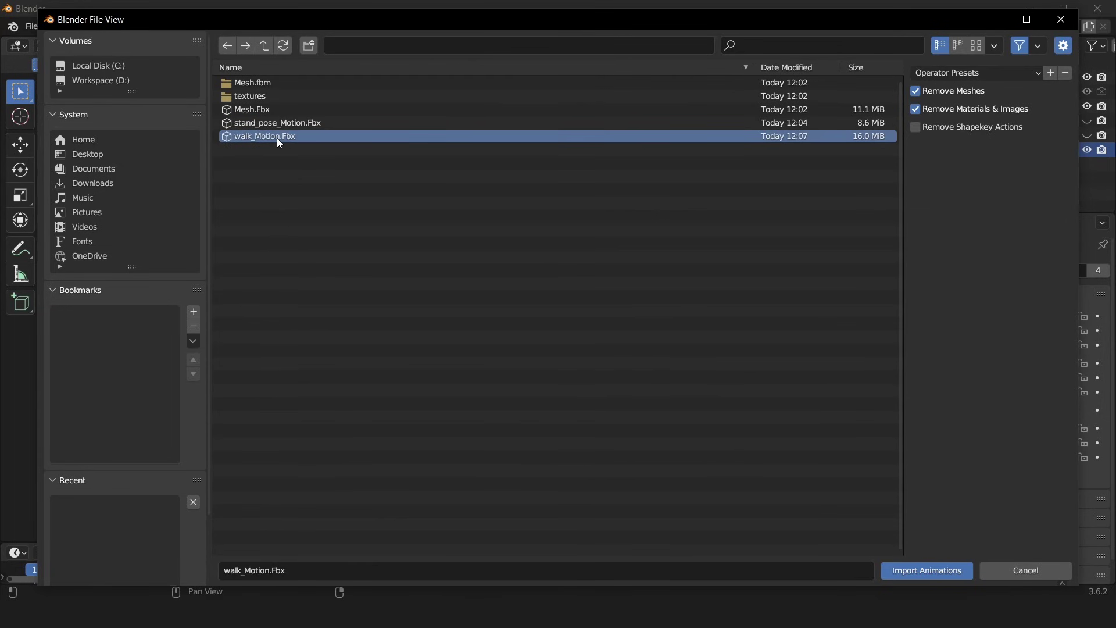
{"action": "double_click", "coordinate": [276, 138]}
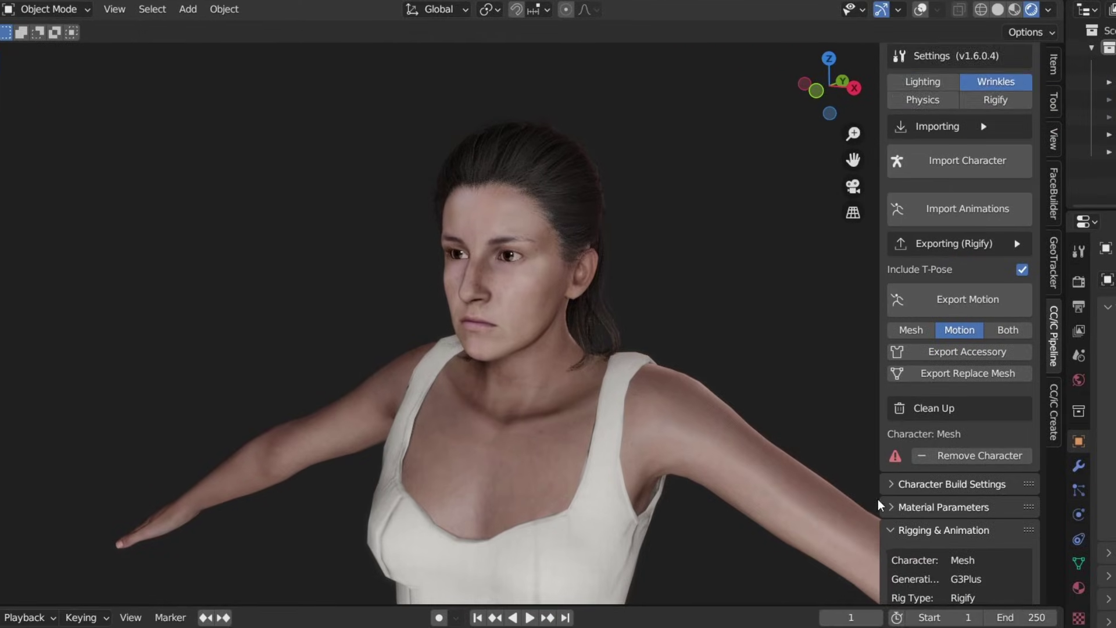
{"action": "scroll", "coordinate": [936, 474], "scroll_direction": "down", "scroll_amount": 5}
{"action": "scroll", "coordinate": [926, 438], "scroll_direction": "down", "scroll_amount": 5}
{"action": "scroll", "coordinate": [926, 436], "scroll_direction": "down", "scroll_amount": 1}
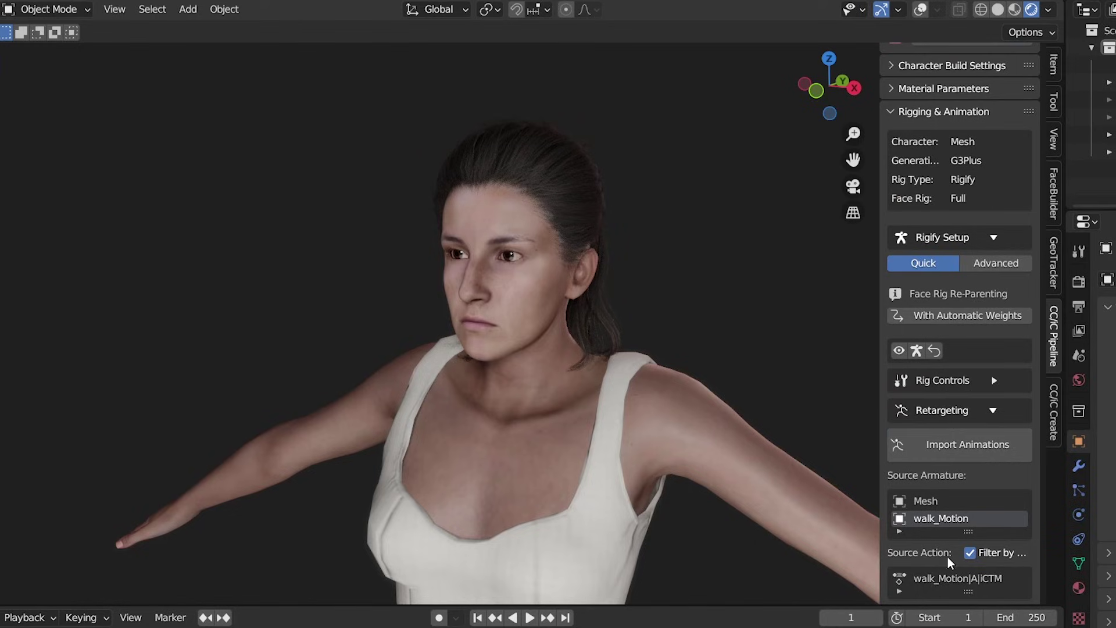
{"action": "scroll", "coordinate": [940, 471], "scroll_direction": "down", "scroll_amount": 6}
{"action": "scroll", "coordinate": [939, 471], "scroll_direction": "down", "scroll_amount": 2}
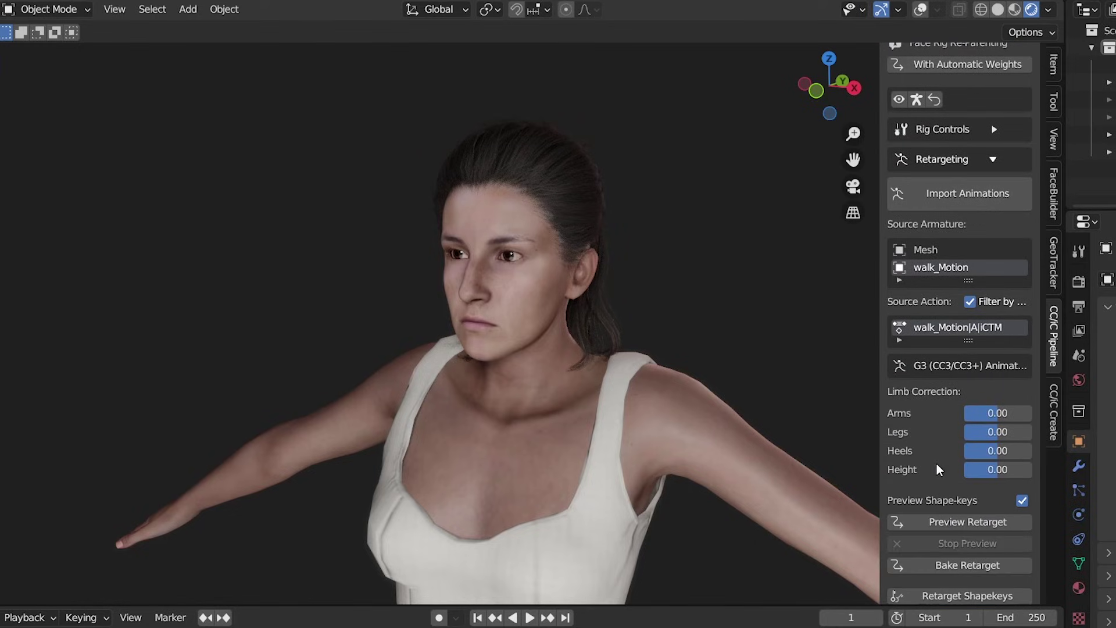
Preview walk_Motion on the Rigify character with grid and rig overlays shown, and play the walk
{"action": "left_click", "coordinate": [957, 523]}
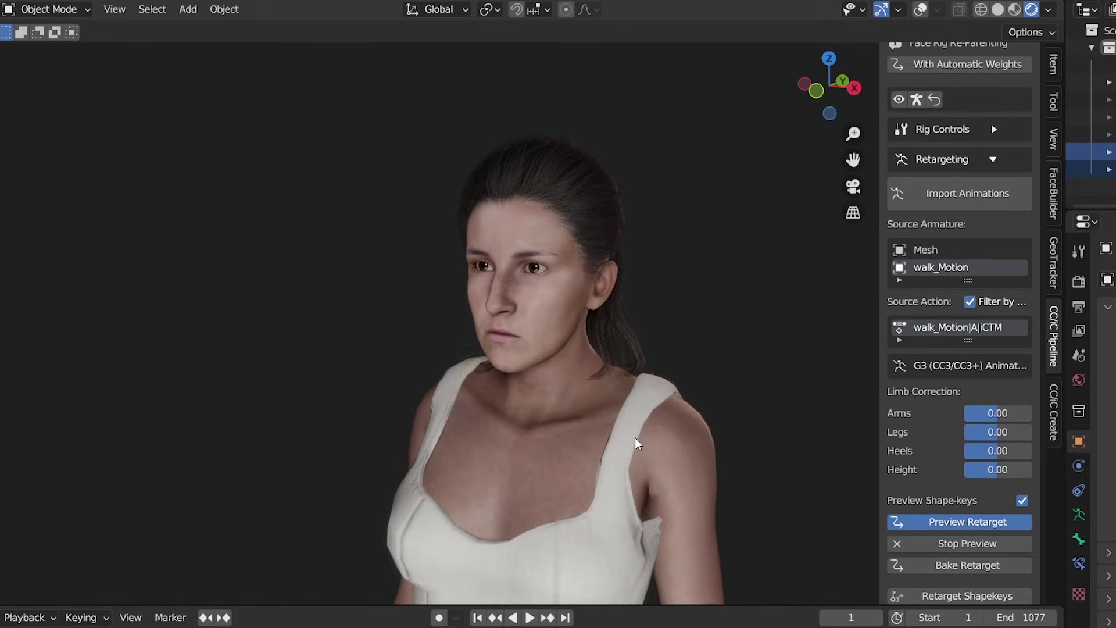
{"action": "left_click", "coordinate": [920, 9]}
{"action": "mouse_move", "coordinate": [672, 296]}
{"action": "middle_mouse_down"}
{"action": "mouse_move", "coordinate": [616, 269]}
{"action": "mouse_move", "coordinate": [640, 311]}
{"action": "middle_mouse_up"}
{"action": "scroll", "coordinate": [616, 269], "scroll_direction": "down", "scroll_amount": 3}
{"action": "left_click", "coordinate": [640, 312]}
{"action": "left_click", "coordinate": [529, 617]}
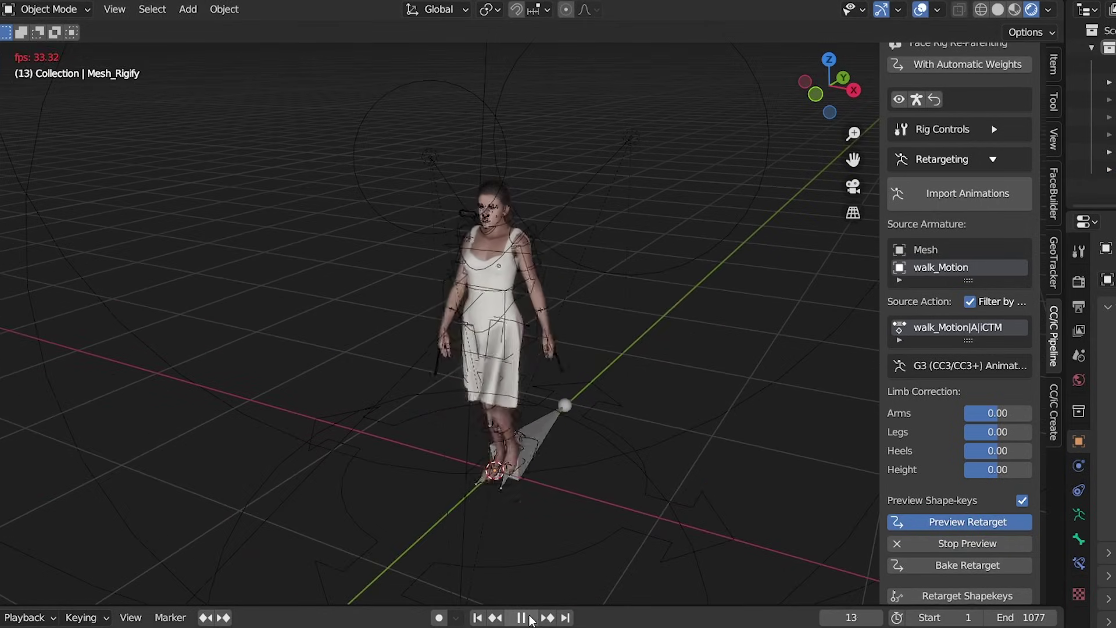
{"action": "middle_click_drag", "start_coordinate": [555, 501], "coordinate": [535, 479]}
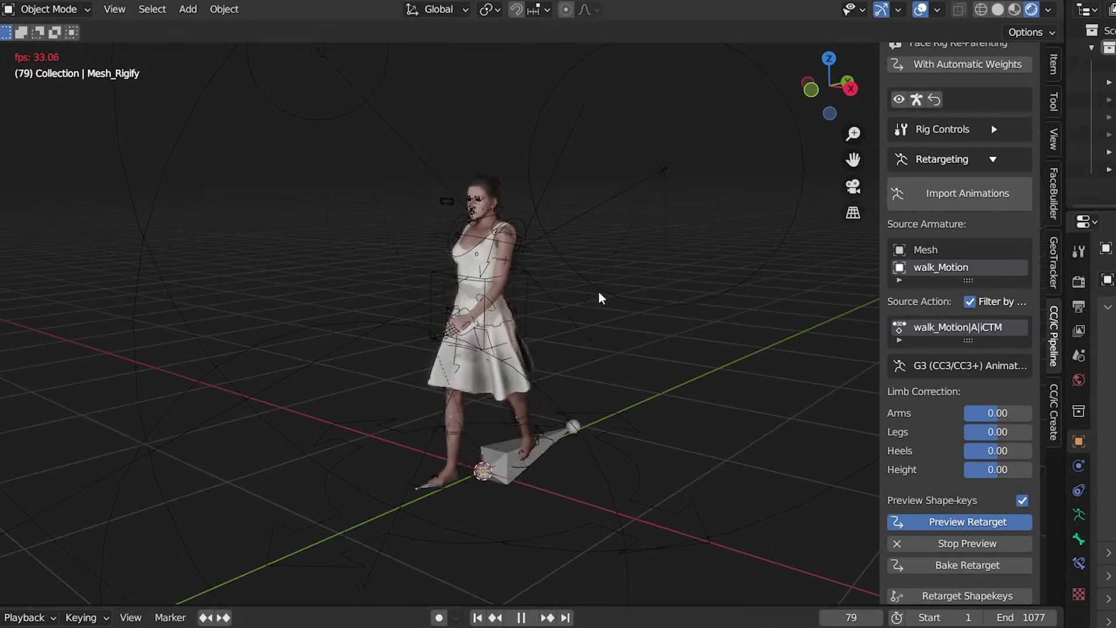